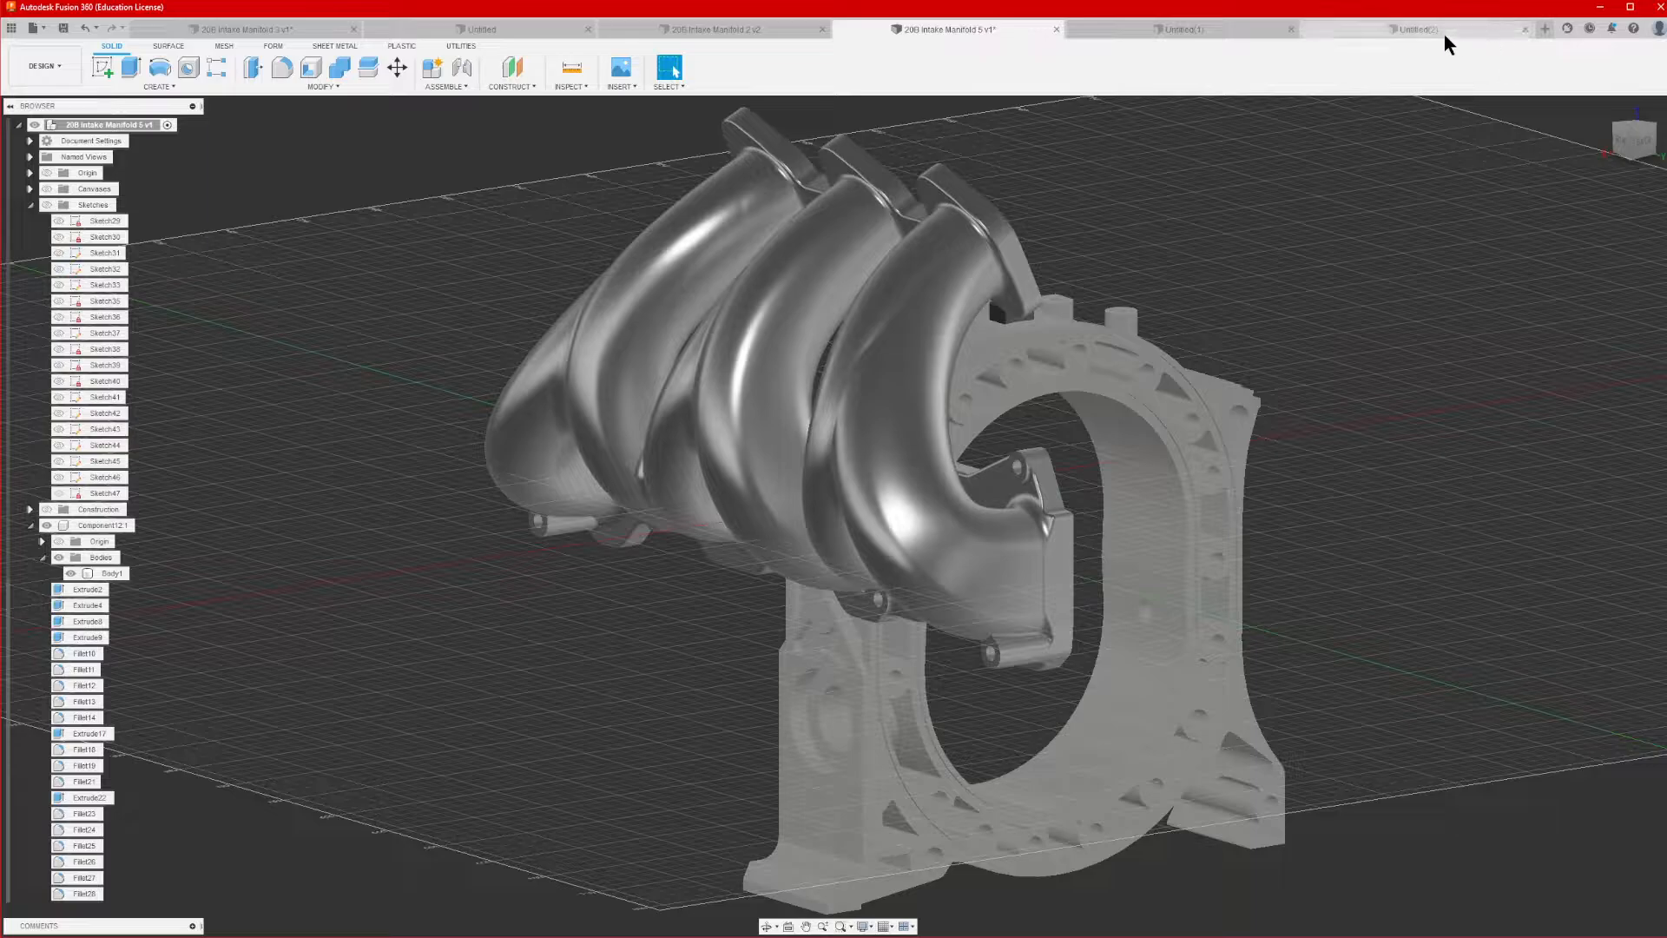
# Create a new empty design and start a sketch on the horizontal XY origin plane
pyautogui.click(1524, 29)
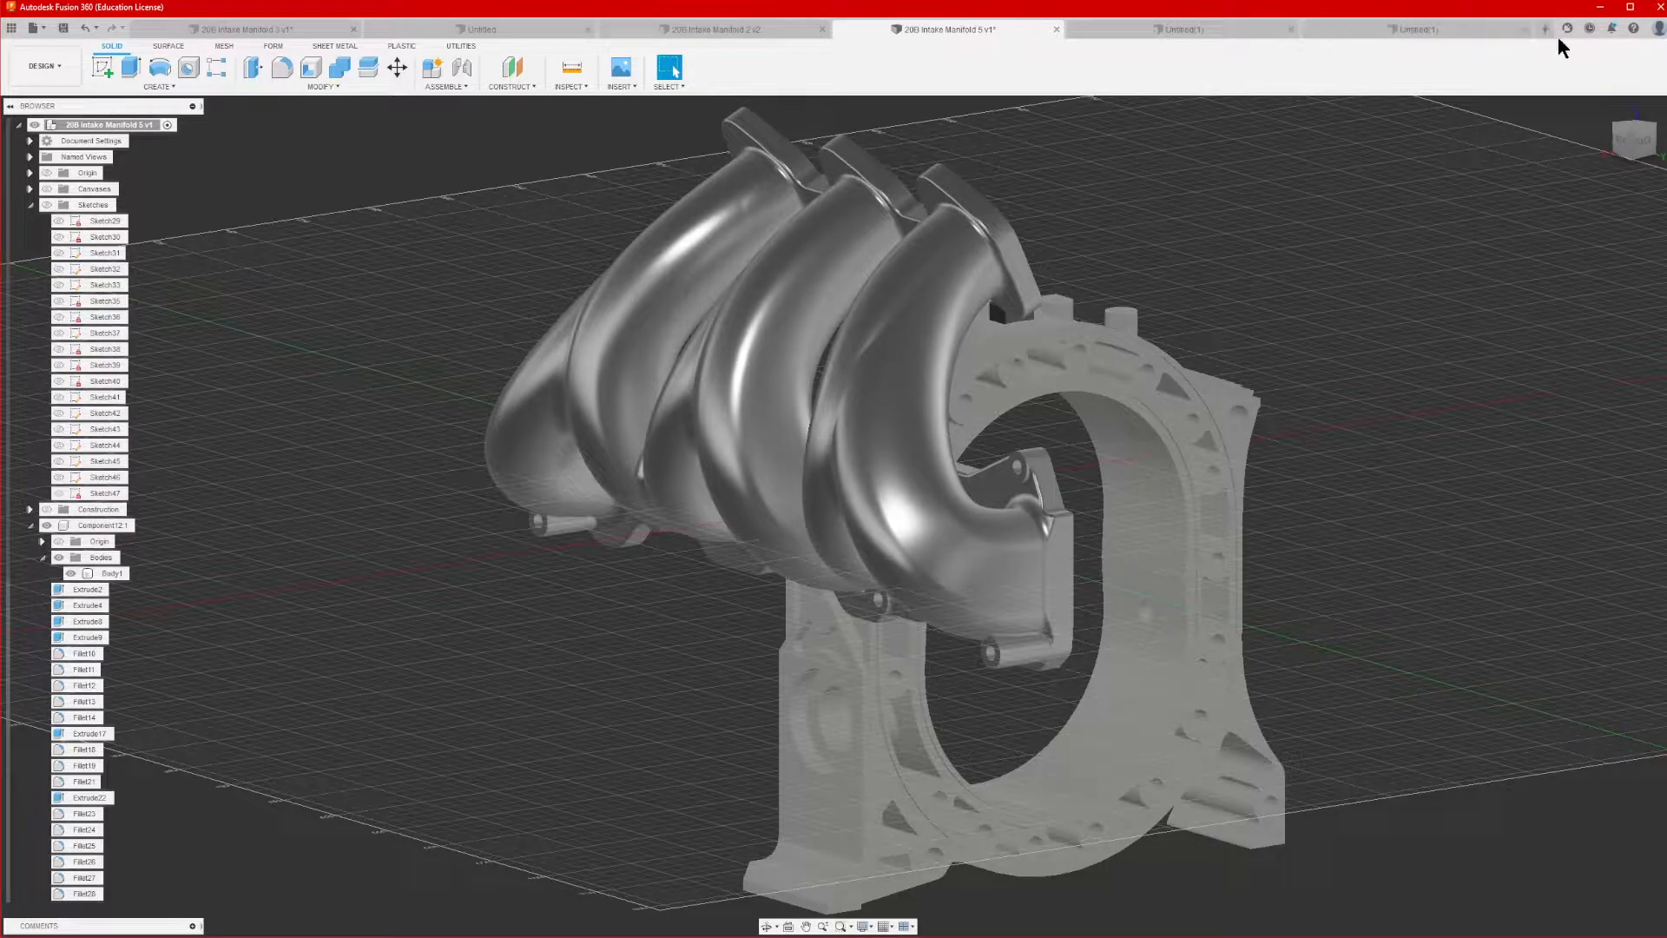
pyautogui.click(1546, 30)
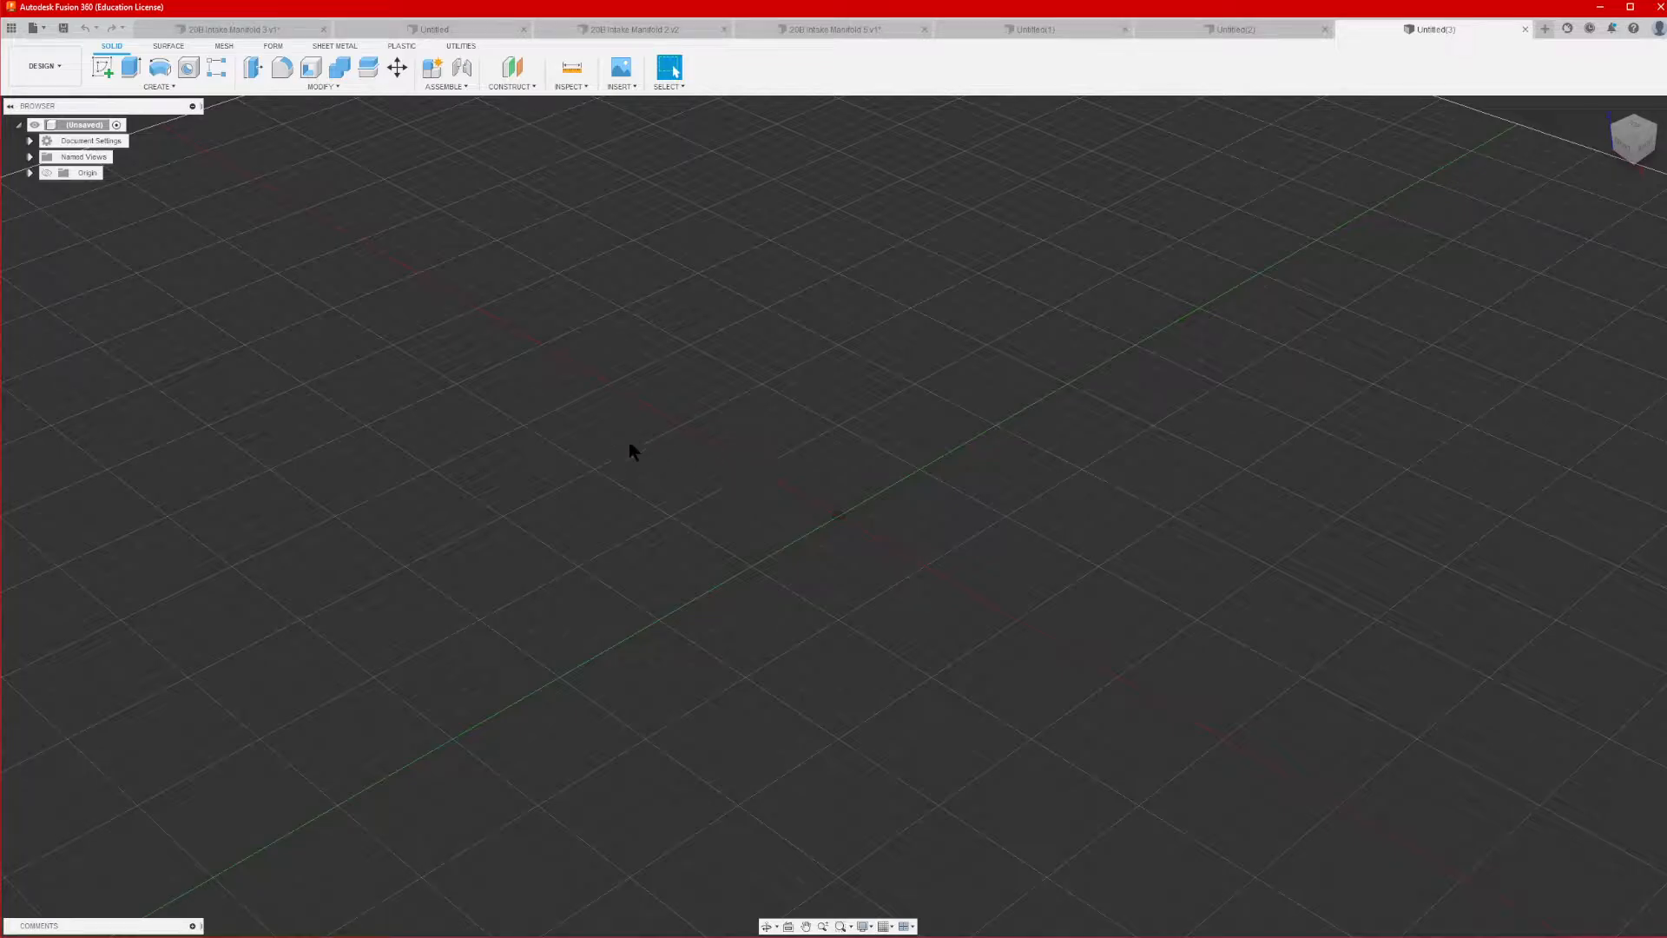
pyautogui.click(113, 71)
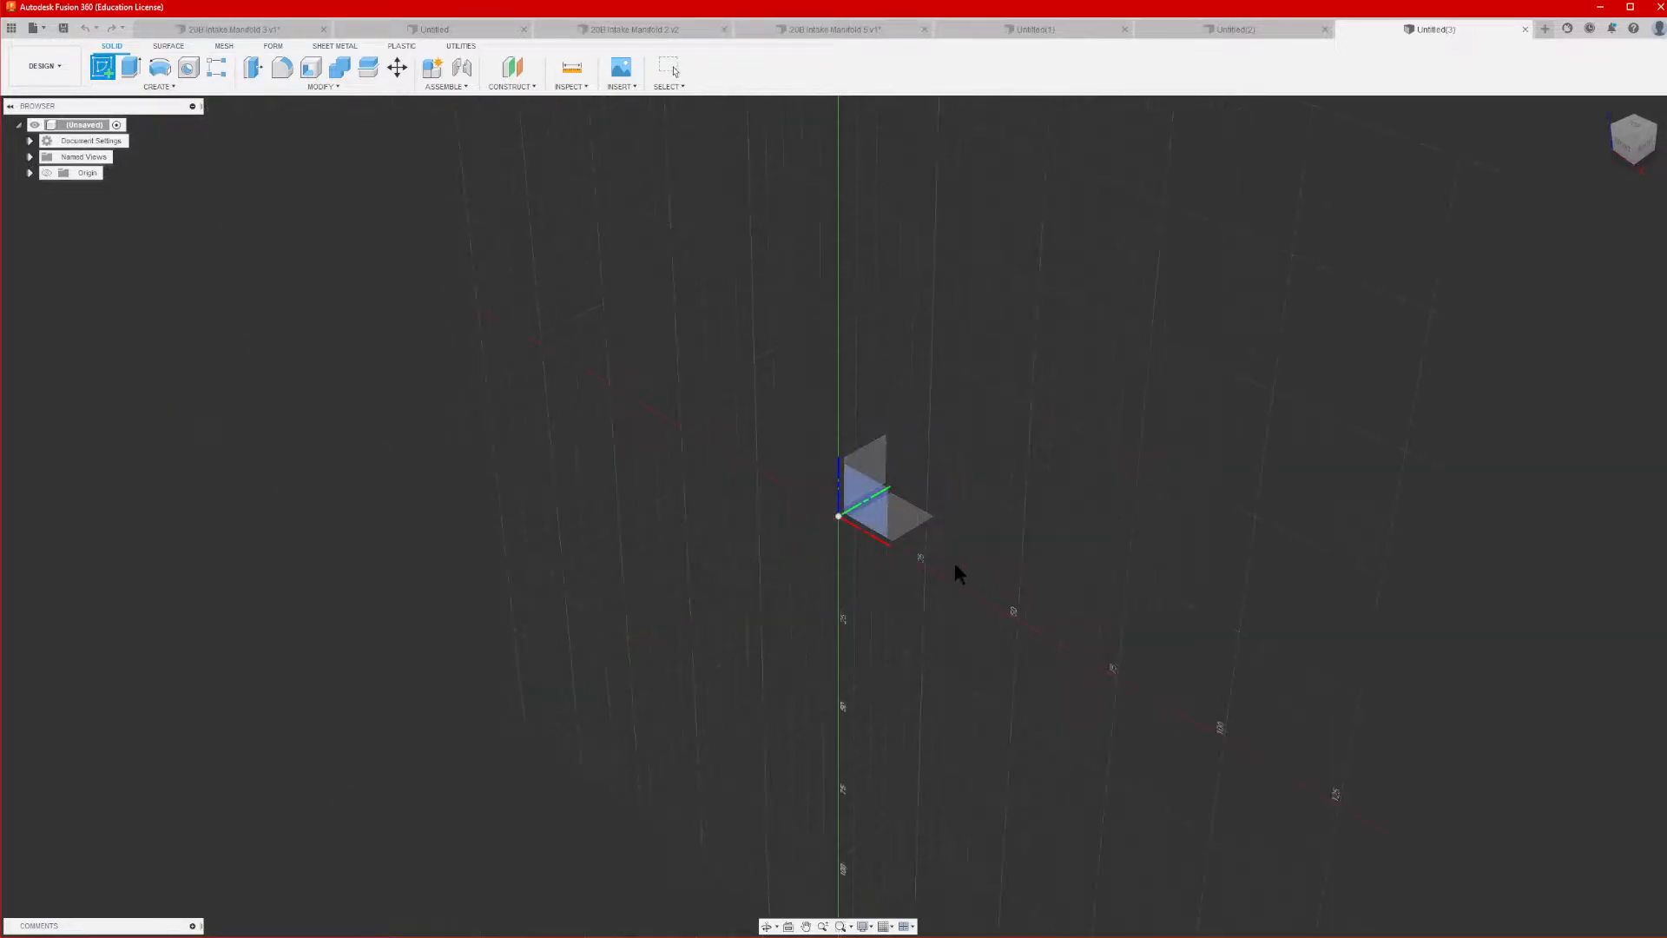
pyautogui.click(868, 521)
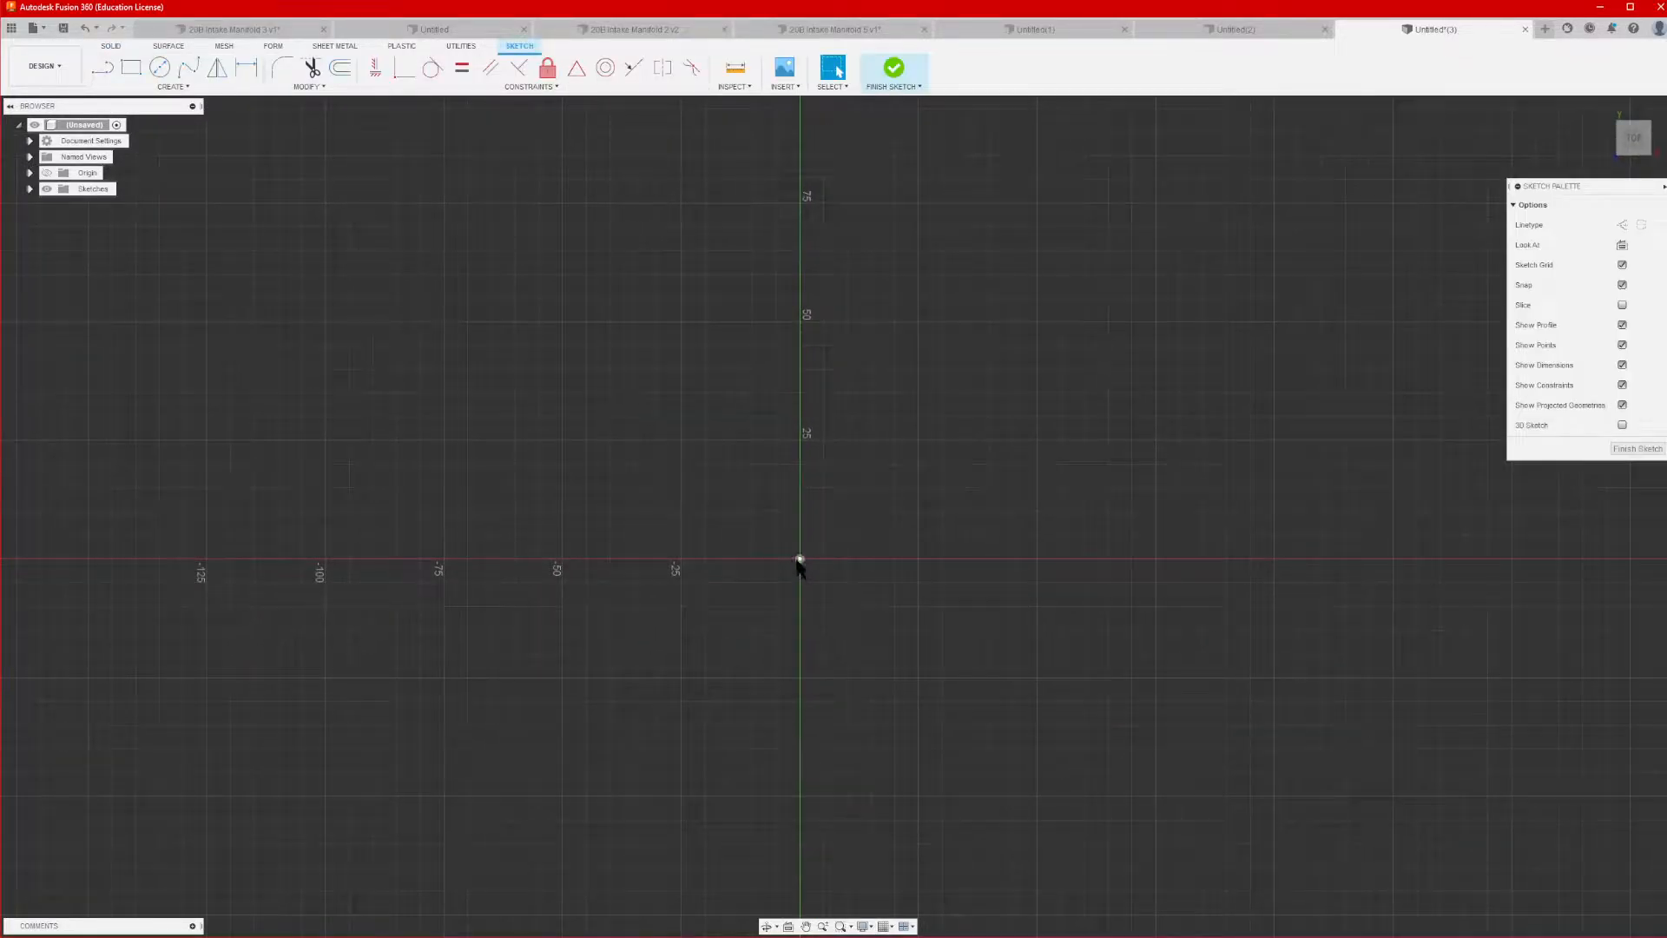
# Draw two concentric circles centred on the origin, 100 mm and about 80 mm in diameter, and finish the sketch
pyautogui.click(154, 67)
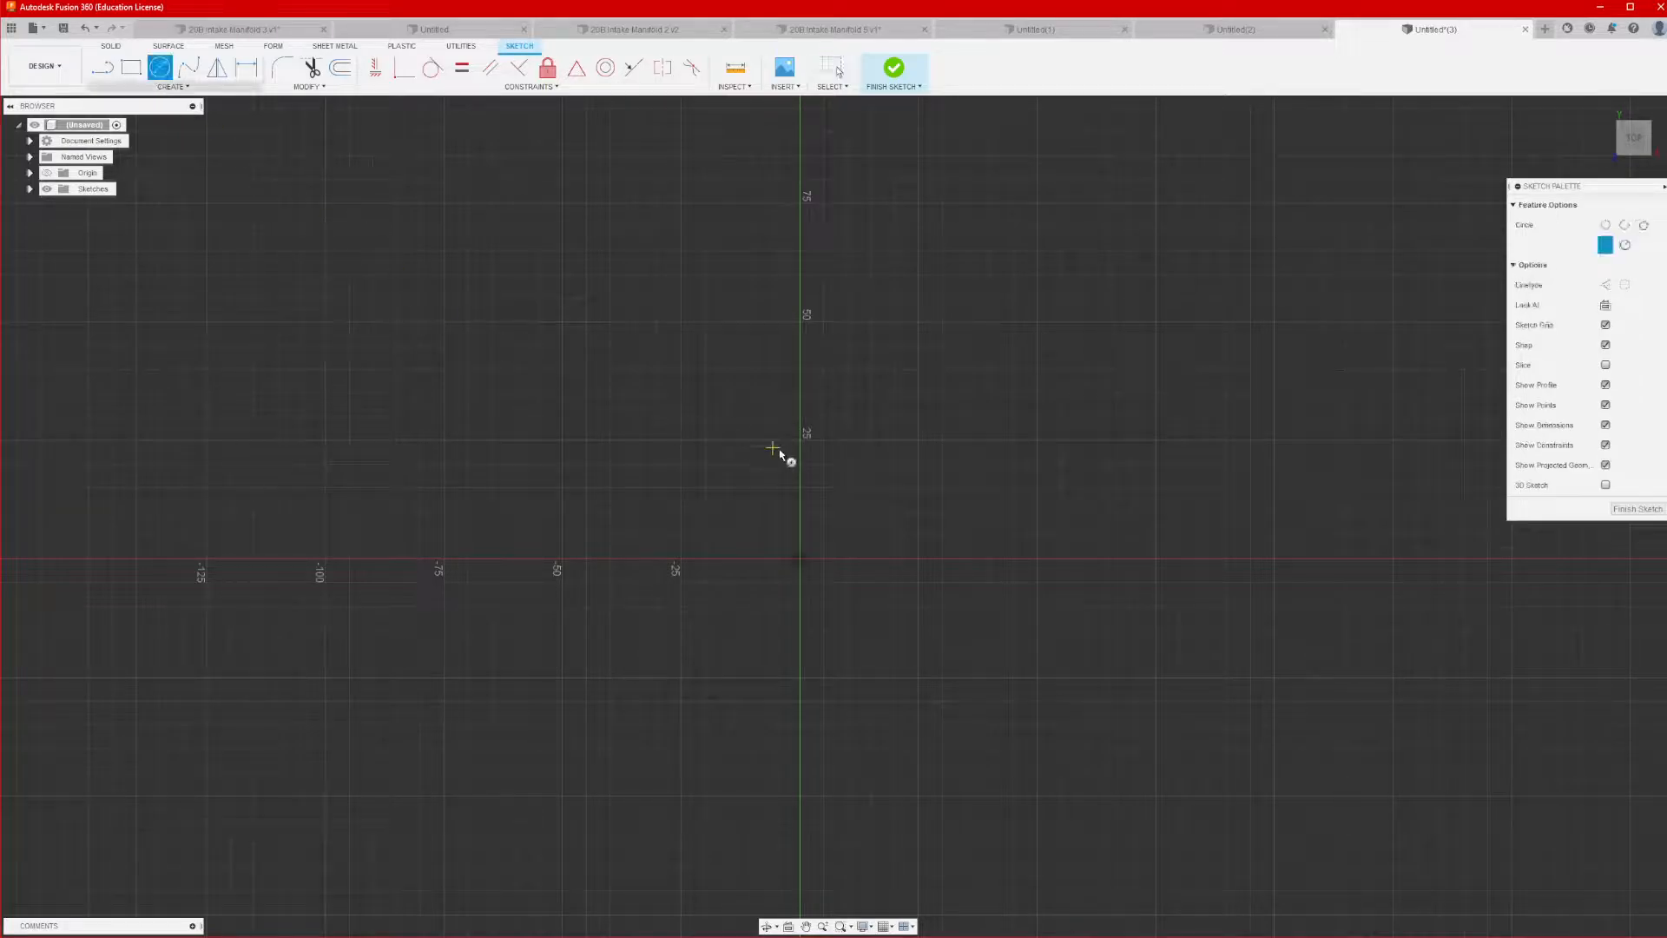
pyautogui.click(799, 559)
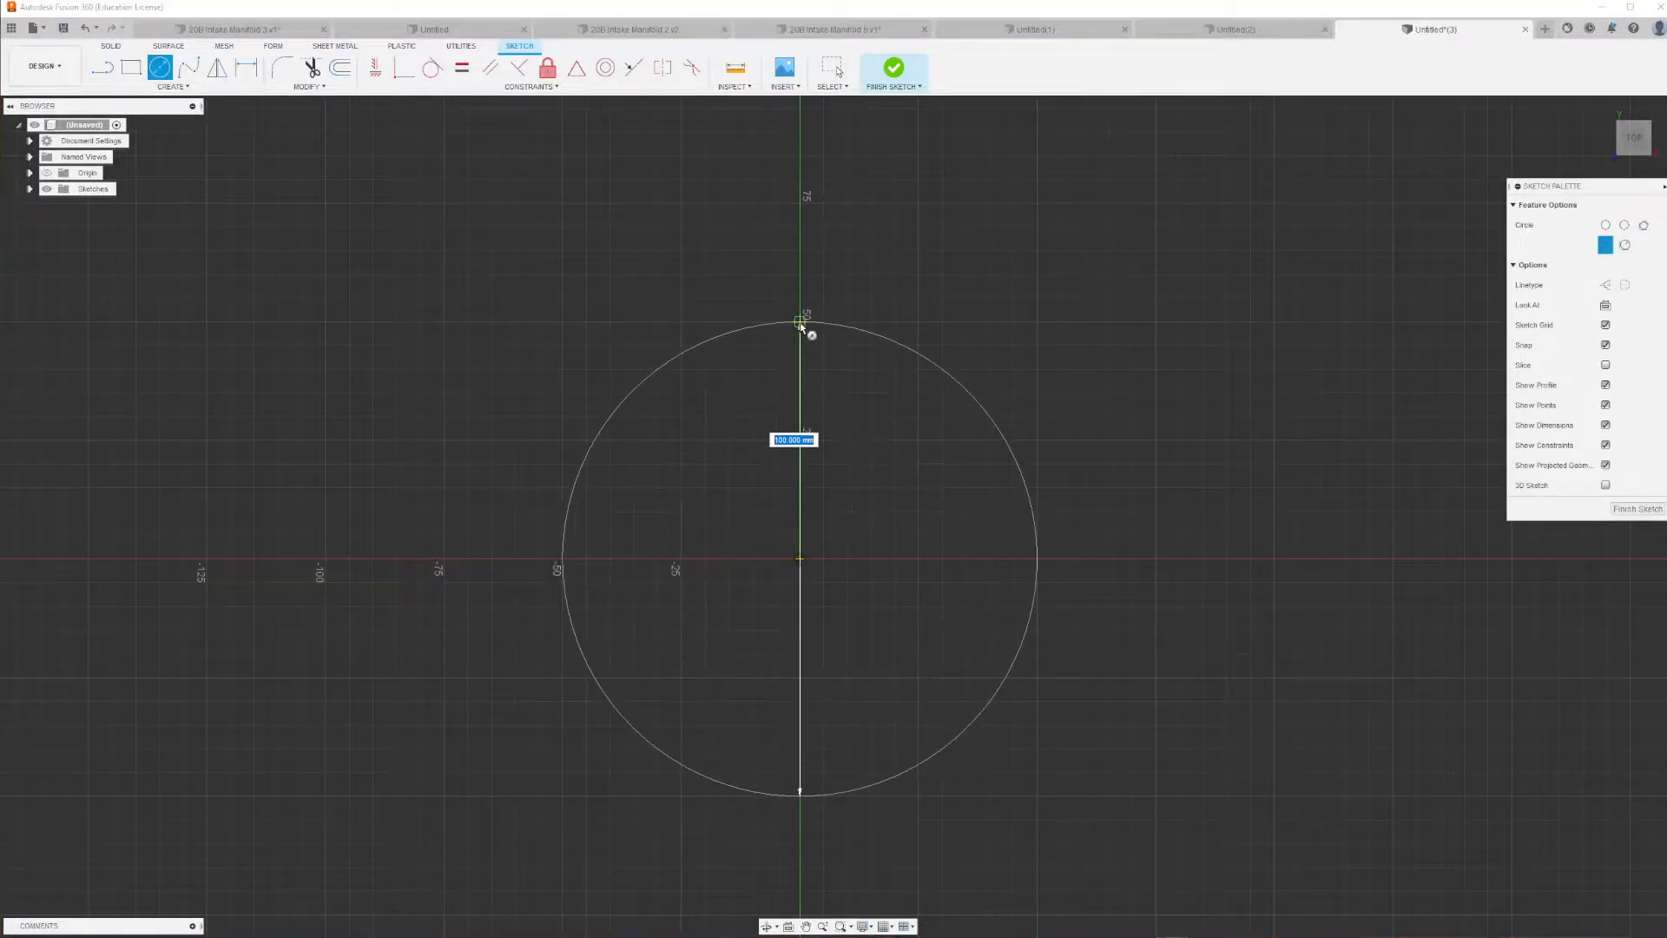
pyautogui.click(800, 323)
pyautogui.click(800, 559)
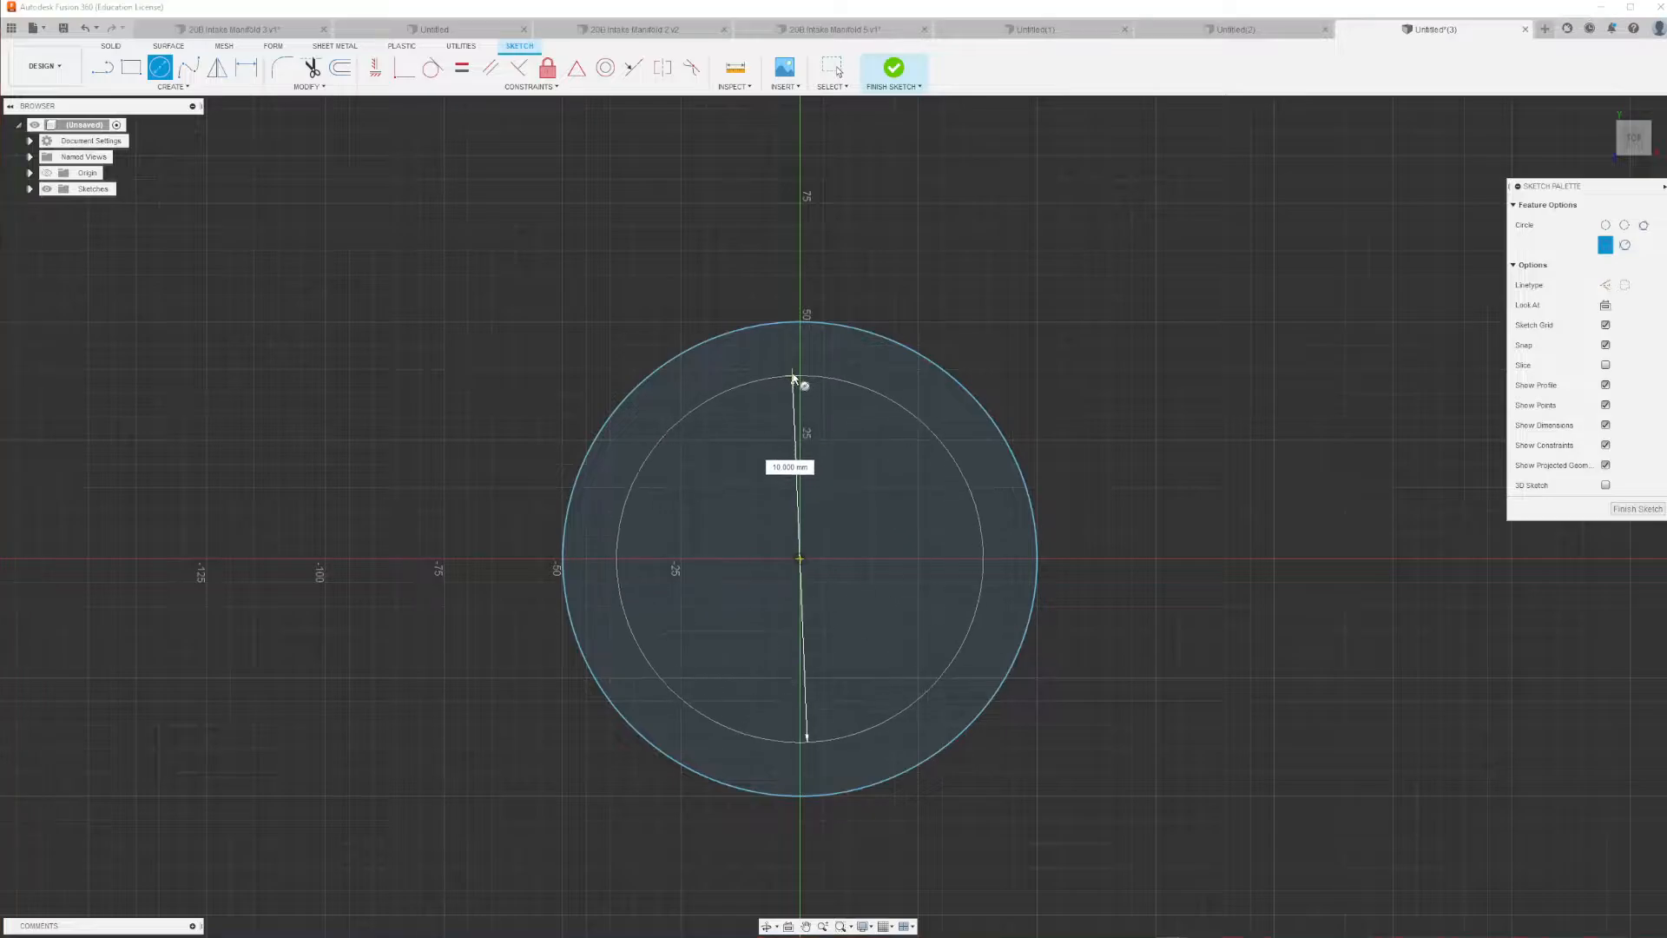
pyautogui.click(800, 370)
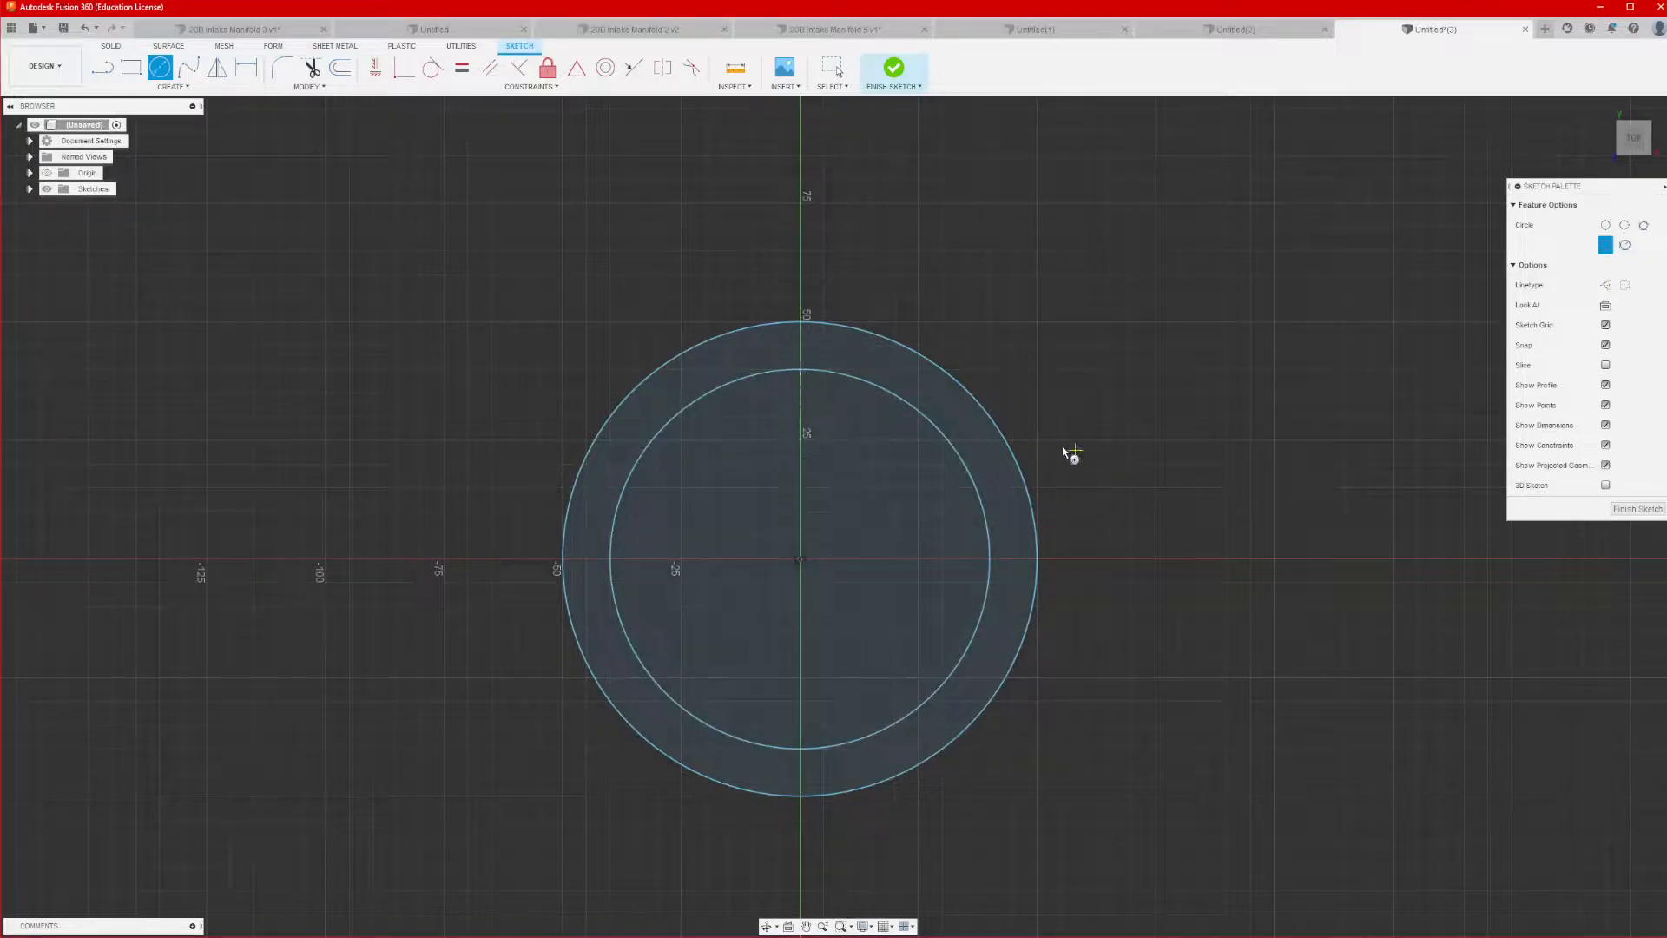
pyautogui.scroll(-3, 660, 539)
pyautogui.click(1649, 162)
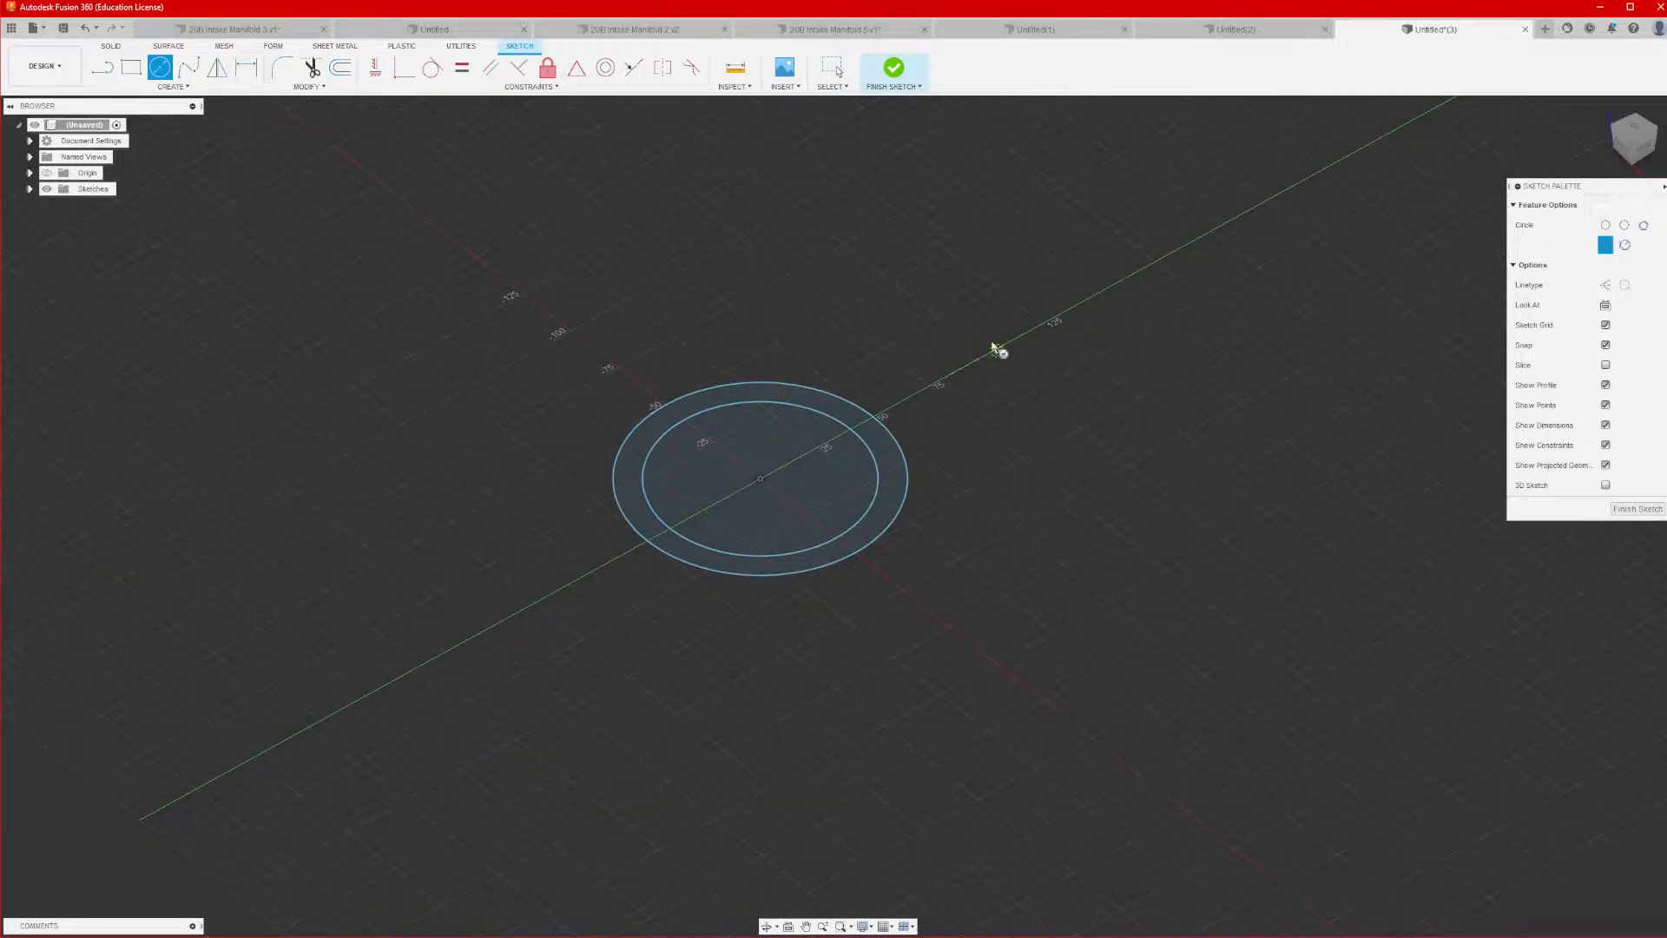
pyautogui.scroll(-2, 781, 457)
pyautogui.click(1615, 510)
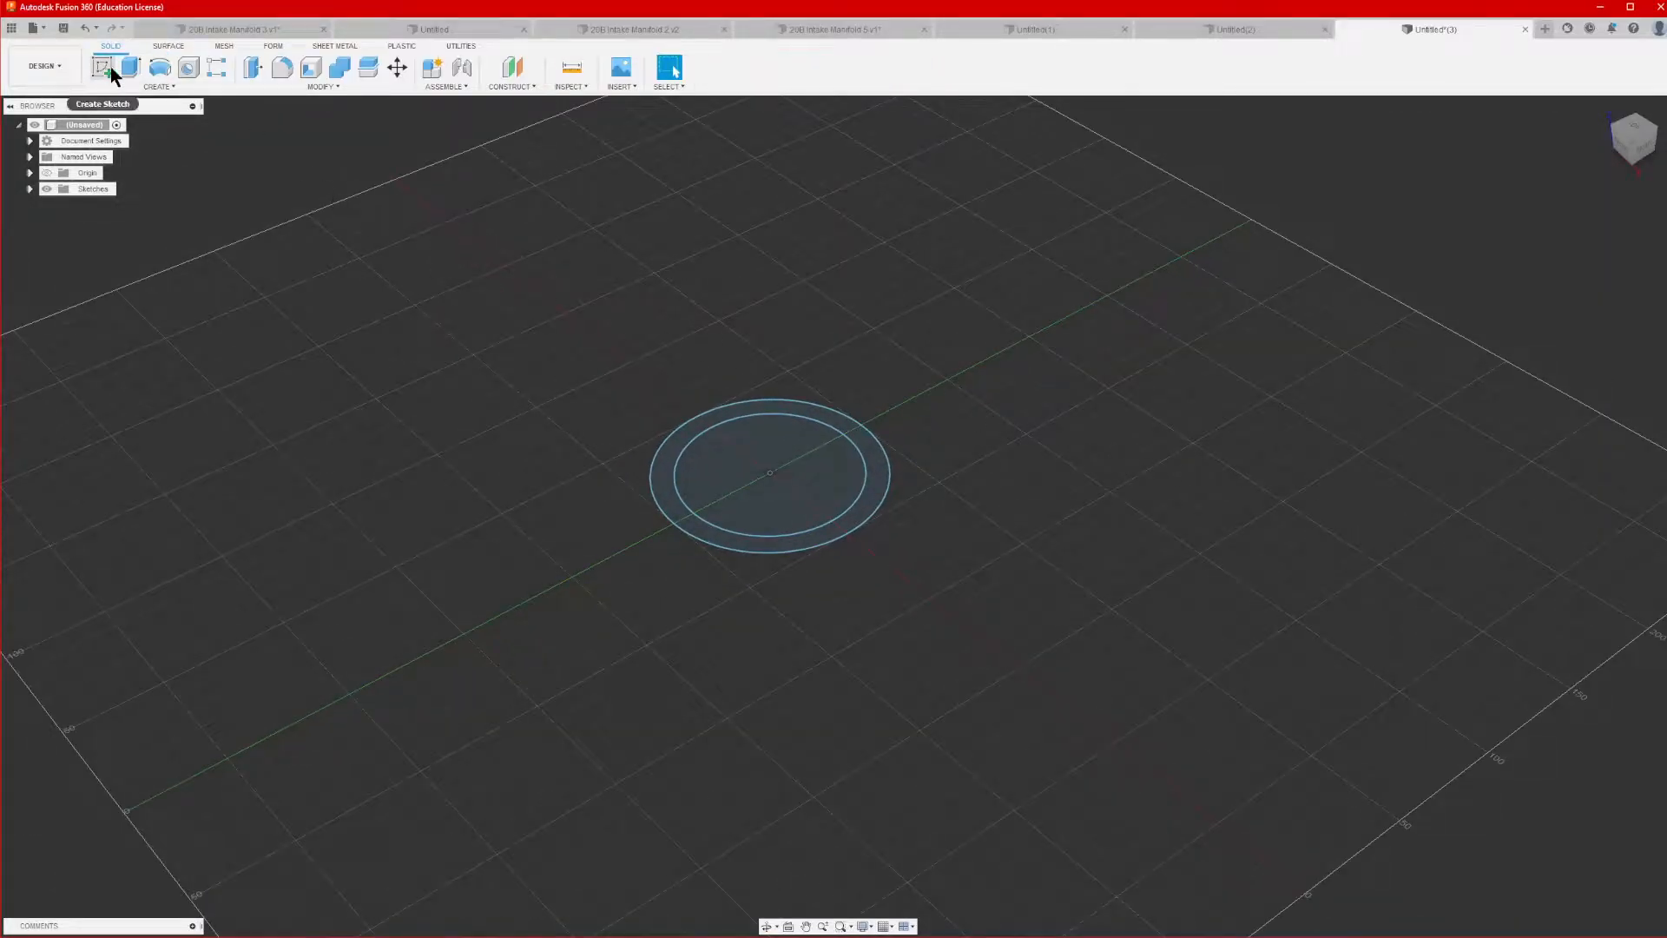
# Create a construction plane offset 150 mm from the XZ origin plane
pyautogui.click(512, 69)
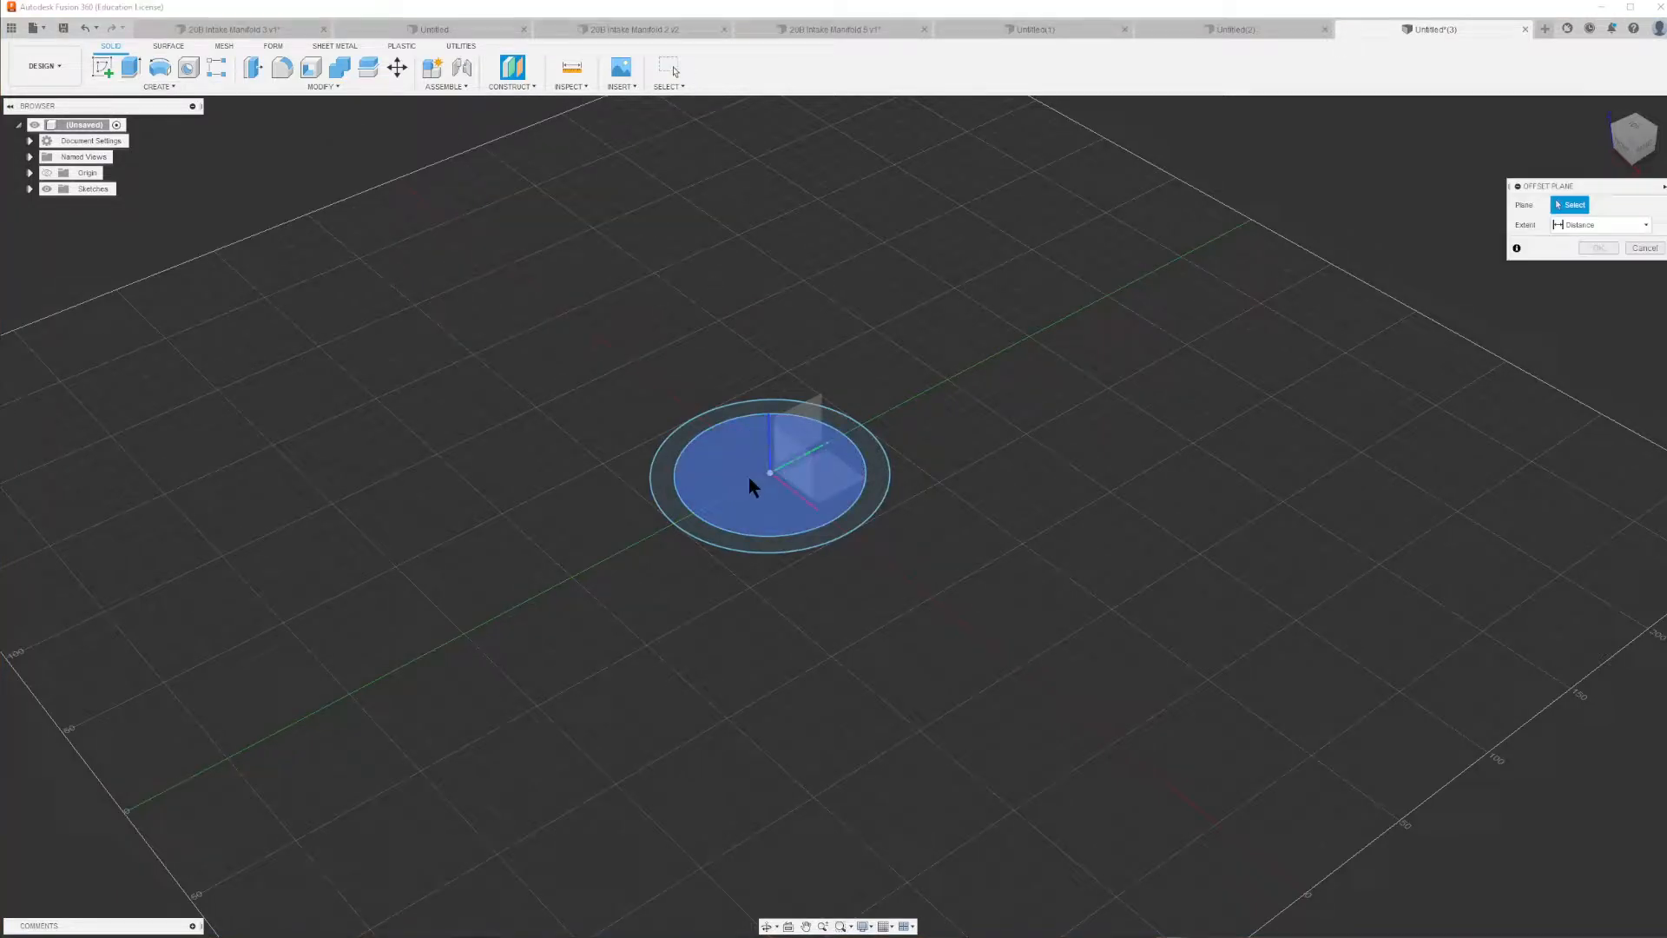
pyautogui.click(790, 462)
pyautogui.moveTo(796, 462); pyautogui.dragTo(1059, 329)
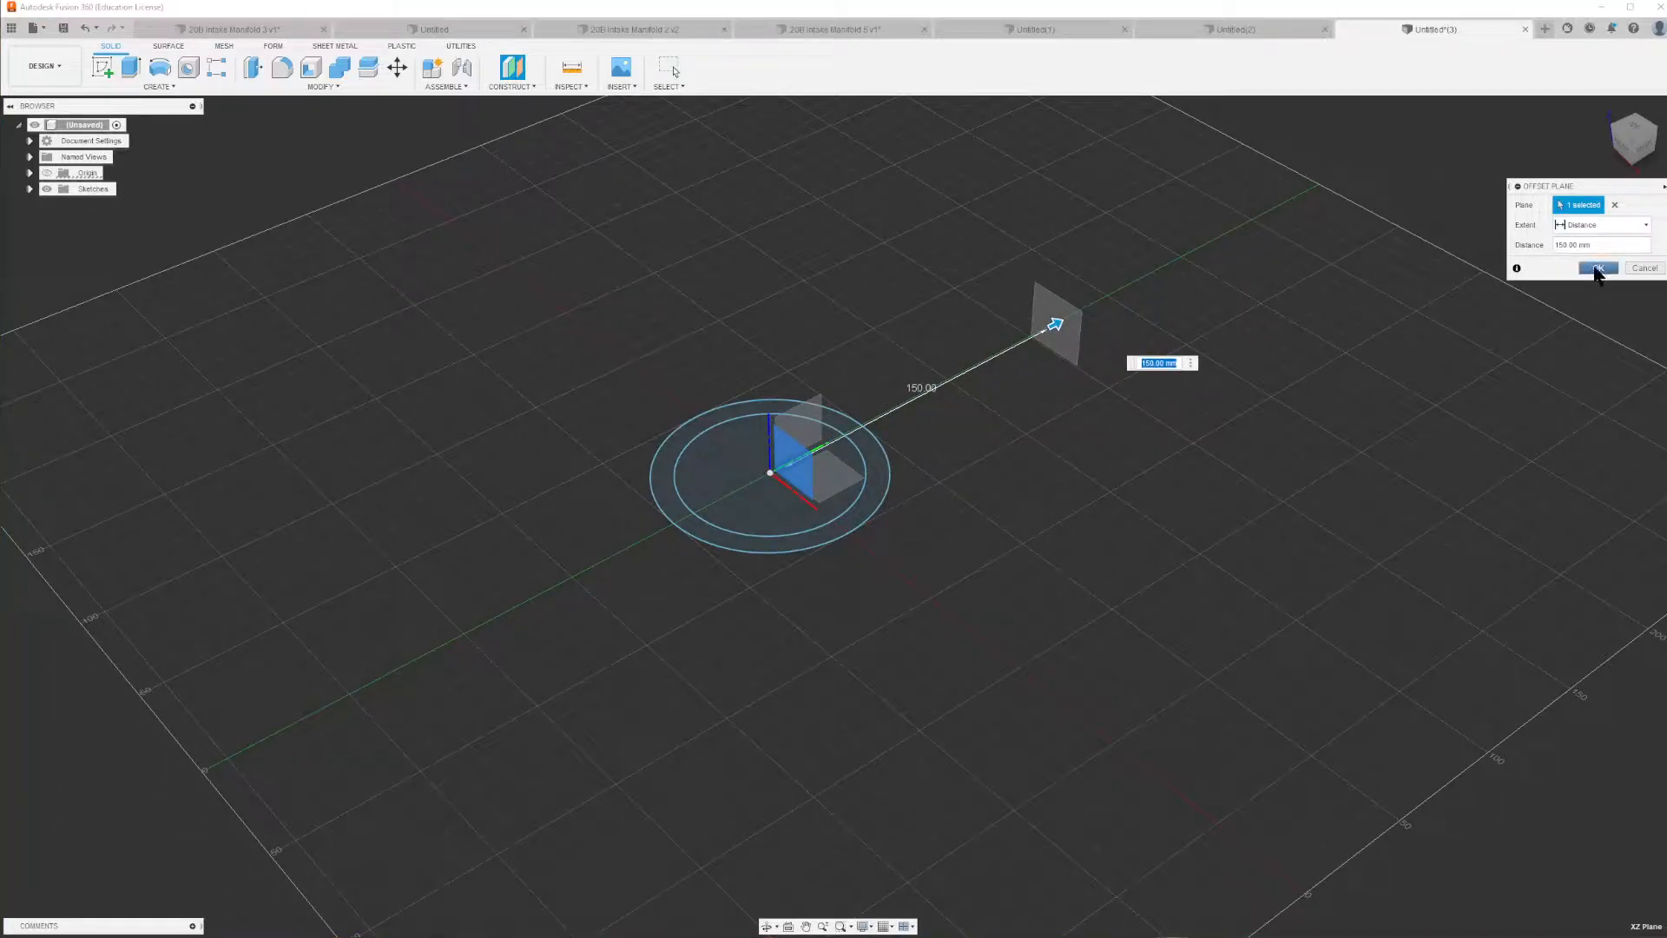
pyautogui.moveTo(1644, 141)
pyautogui.mouseDown()
pyautogui.moveTo(1617, 102)
pyautogui.moveTo(1640, 162)
pyautogui.mouseUp()
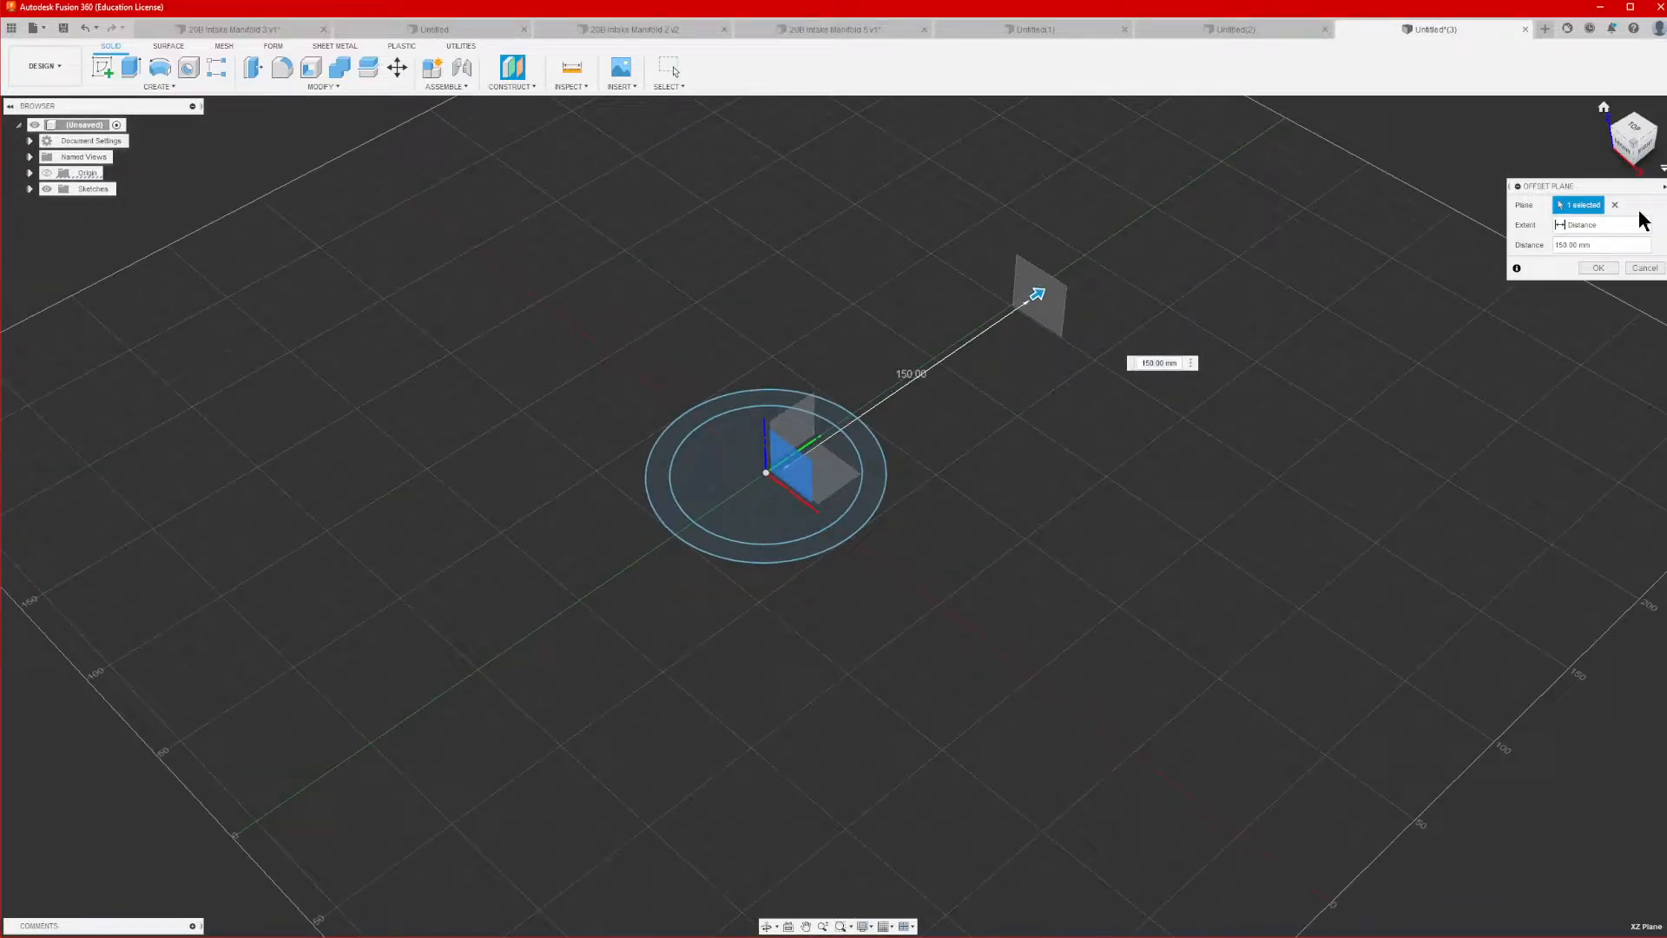
pyautogui.click(1606, 268)
pyautogui.scroll(-3, 1094, 408)
pyautogui.scroll(3, 1081, 299)
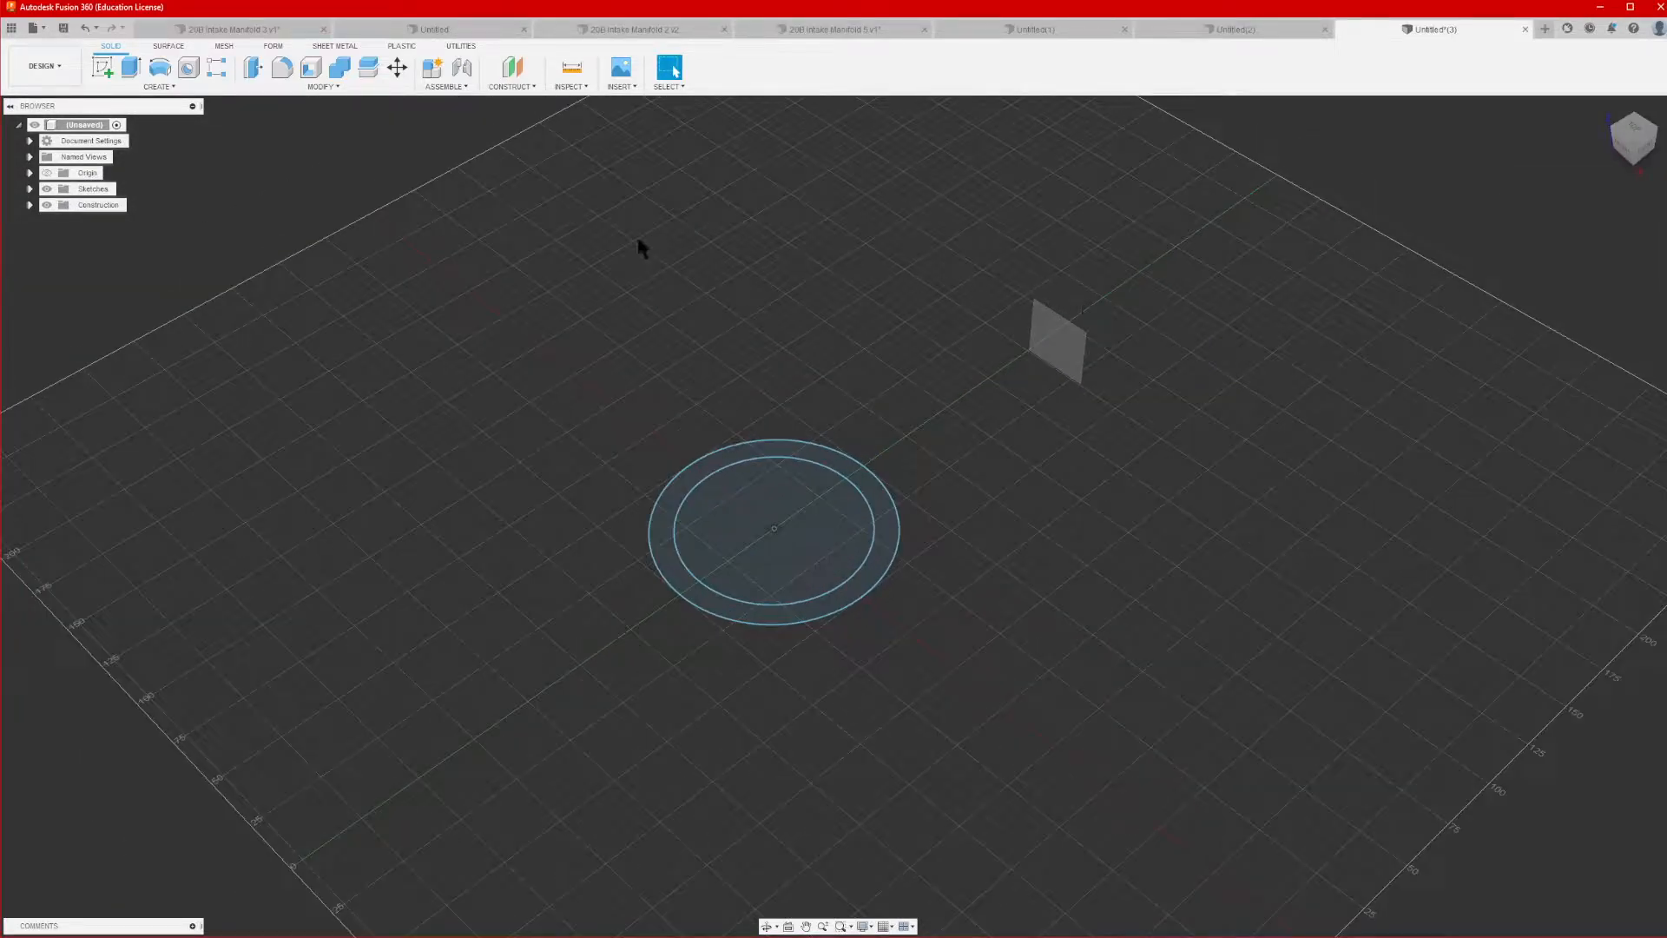
# Sketch a 100 by 100 mm centre rectangle on the offset plane, centred on the vertical axis about 125 mm above the origin
pyautogui.click(101, 68)
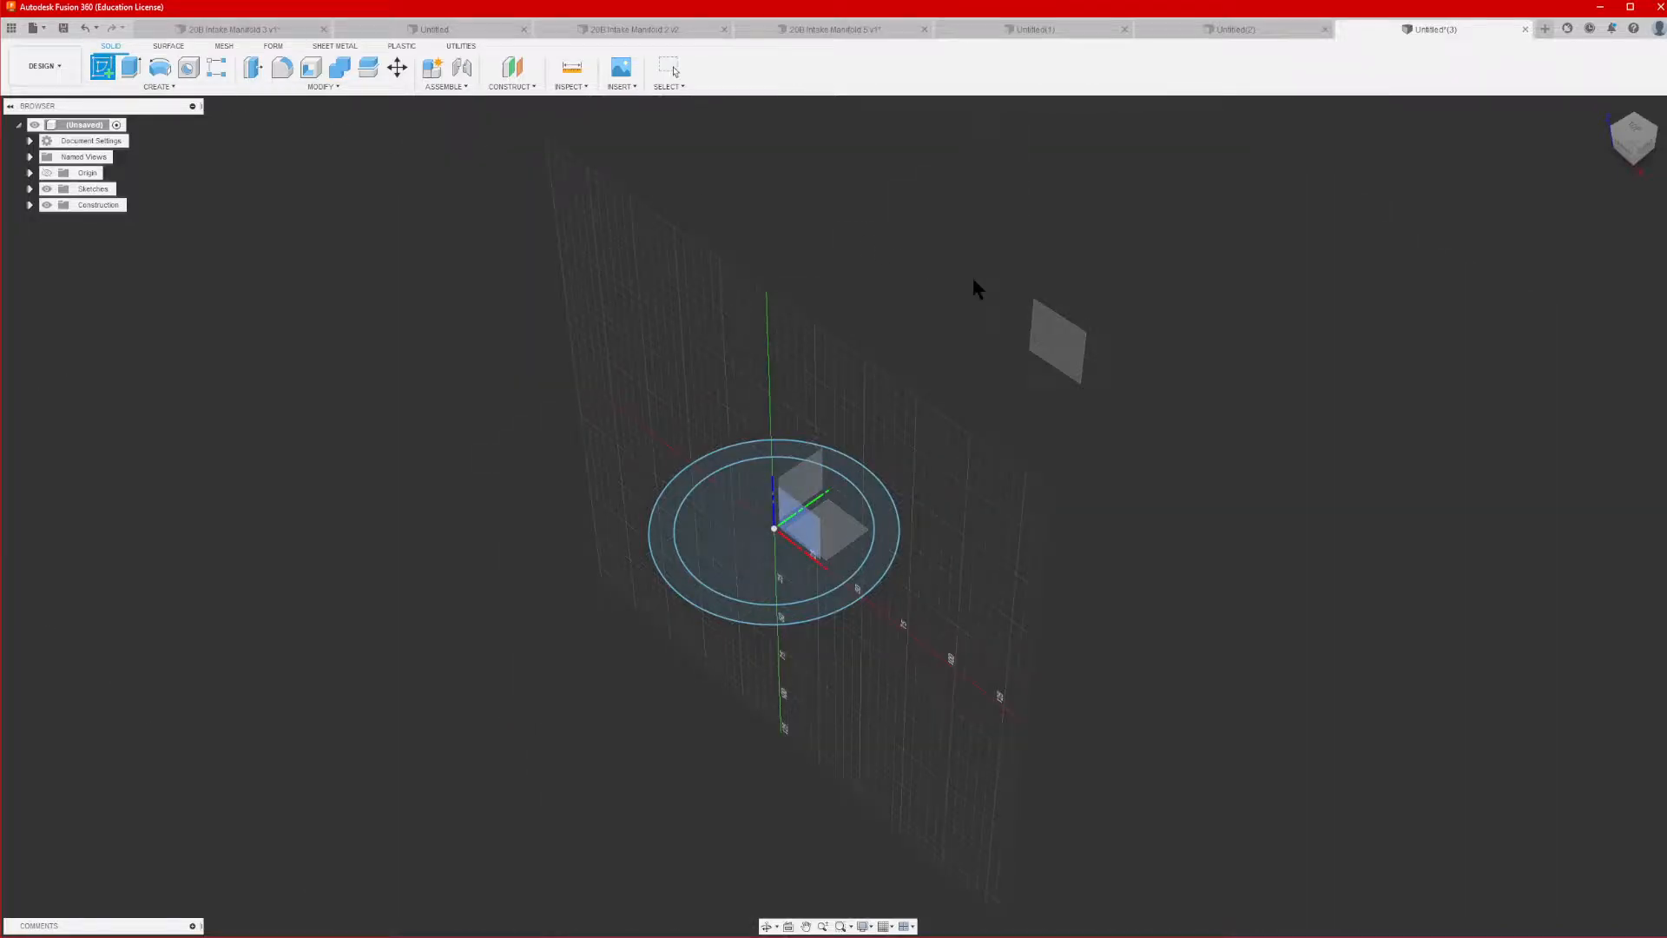
pyautogui.click(1055, 341)
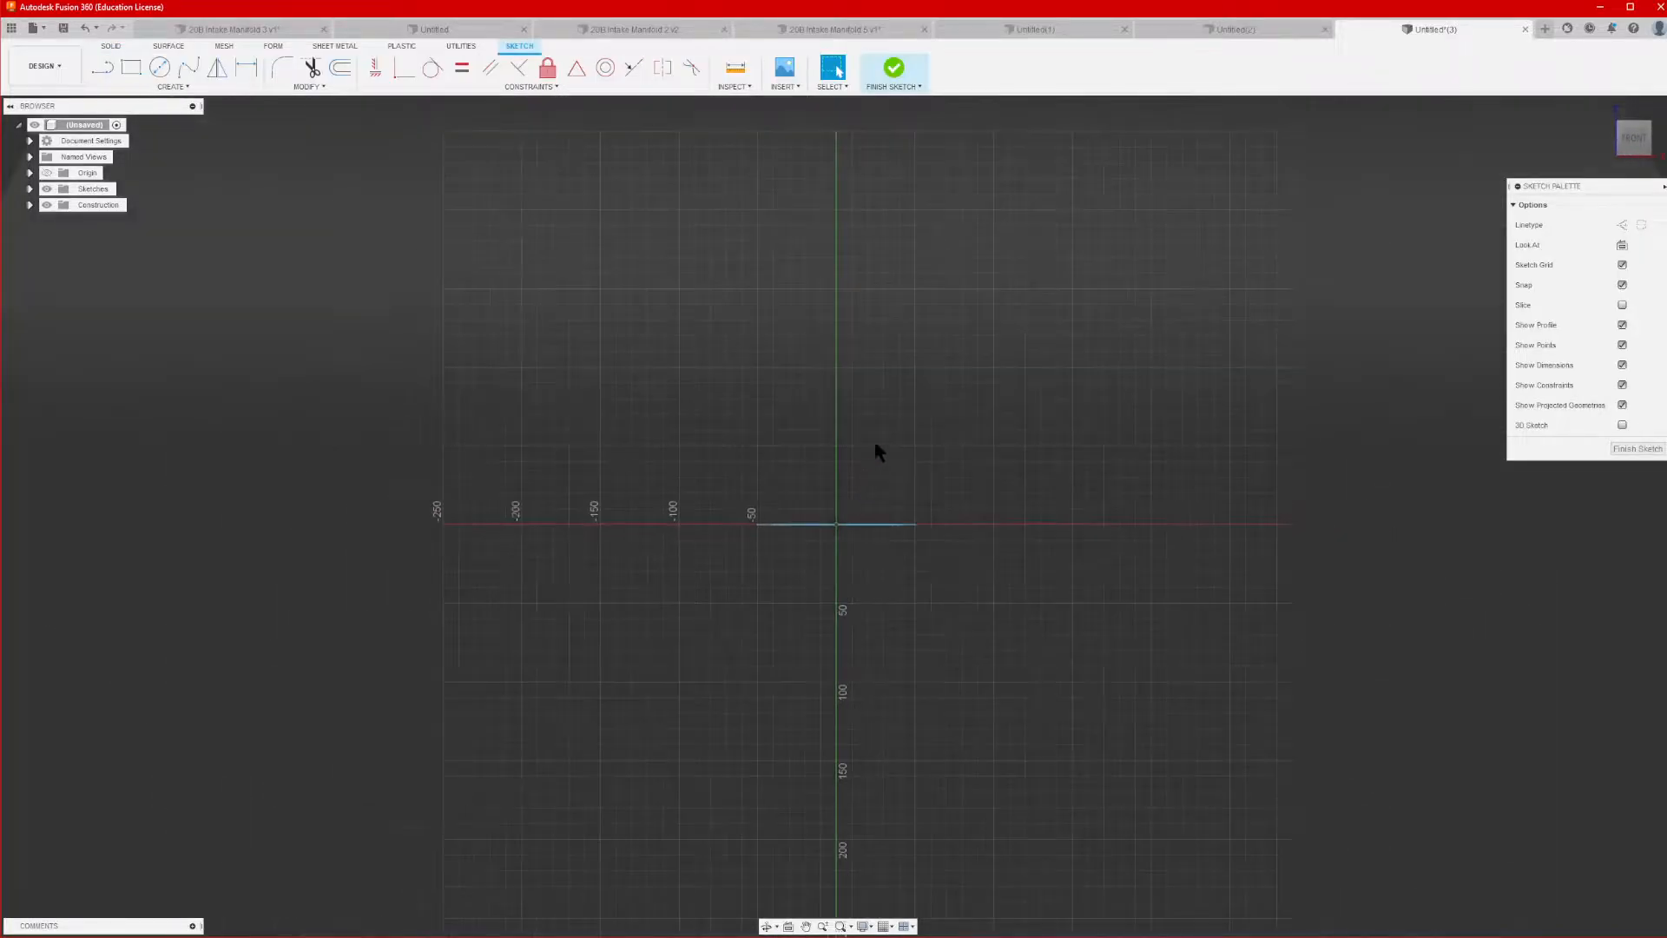
pyautogui.scroll(1, 788, 234)
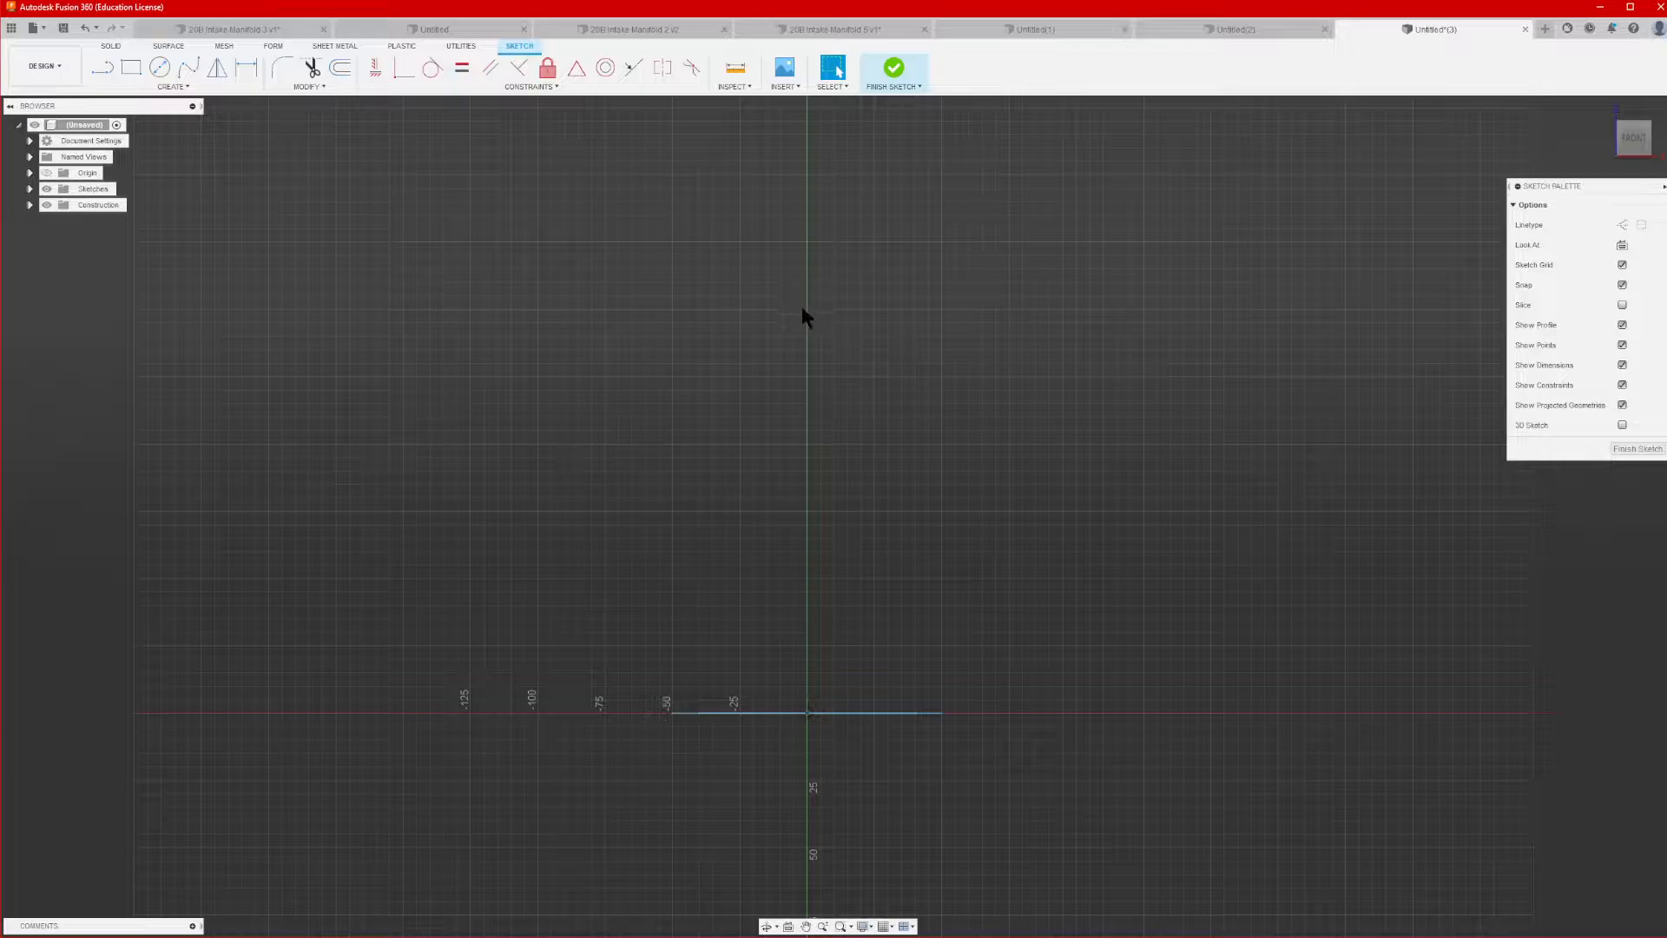
pyautogui.click(134, 73)
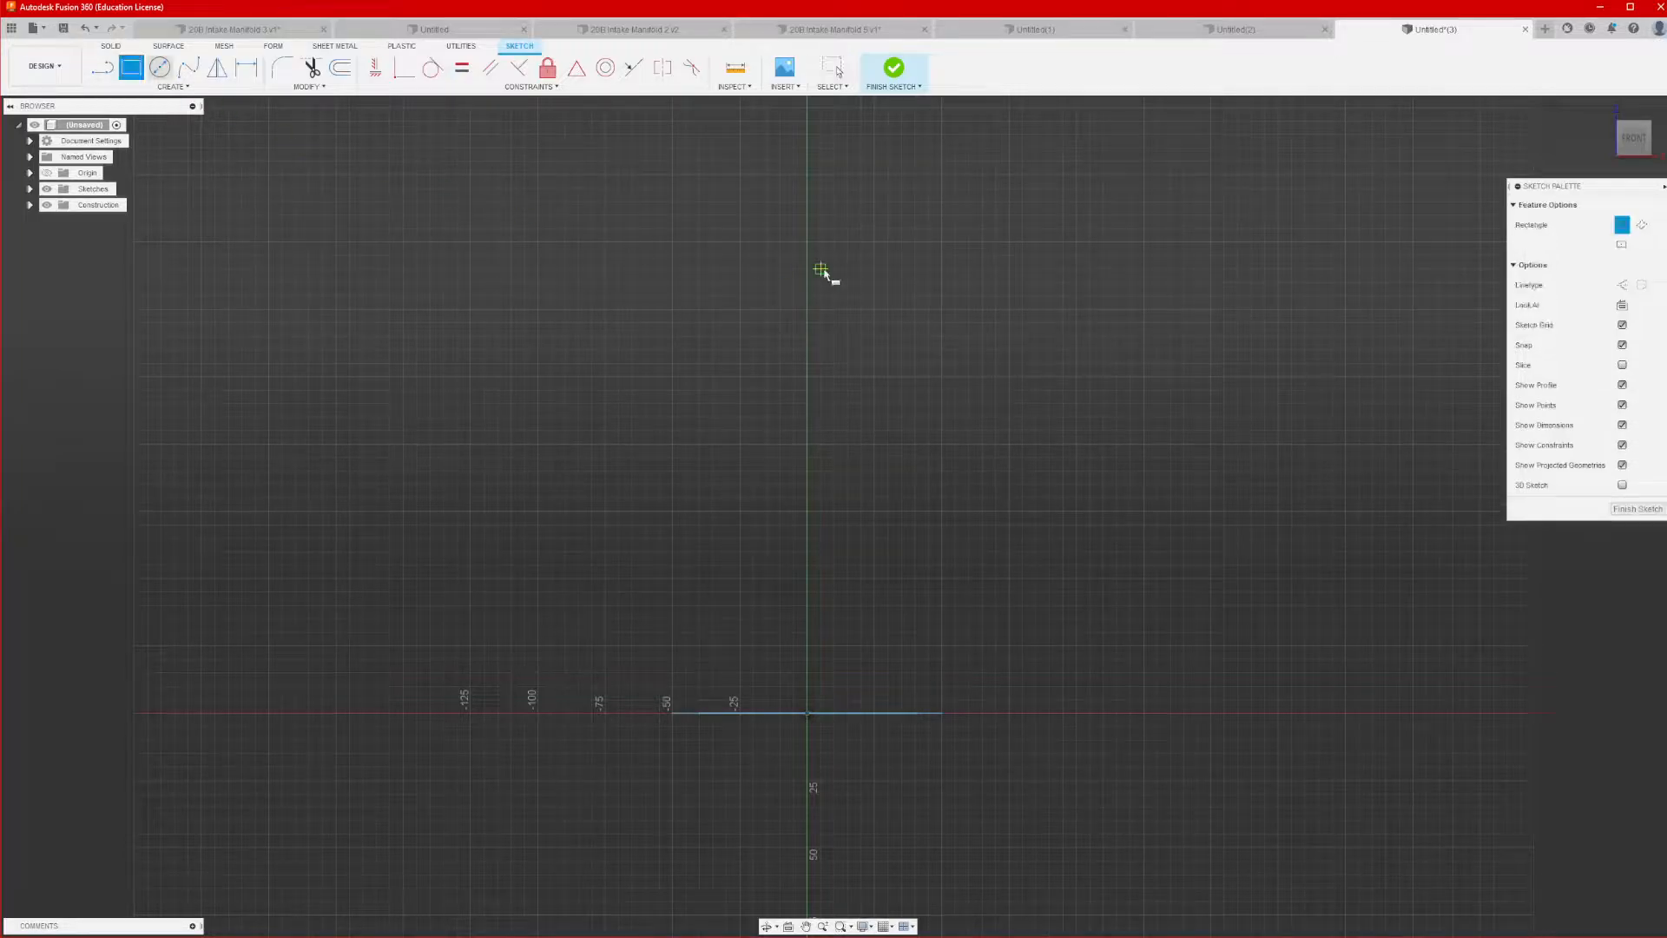
pyautogui.click(1621, 245)
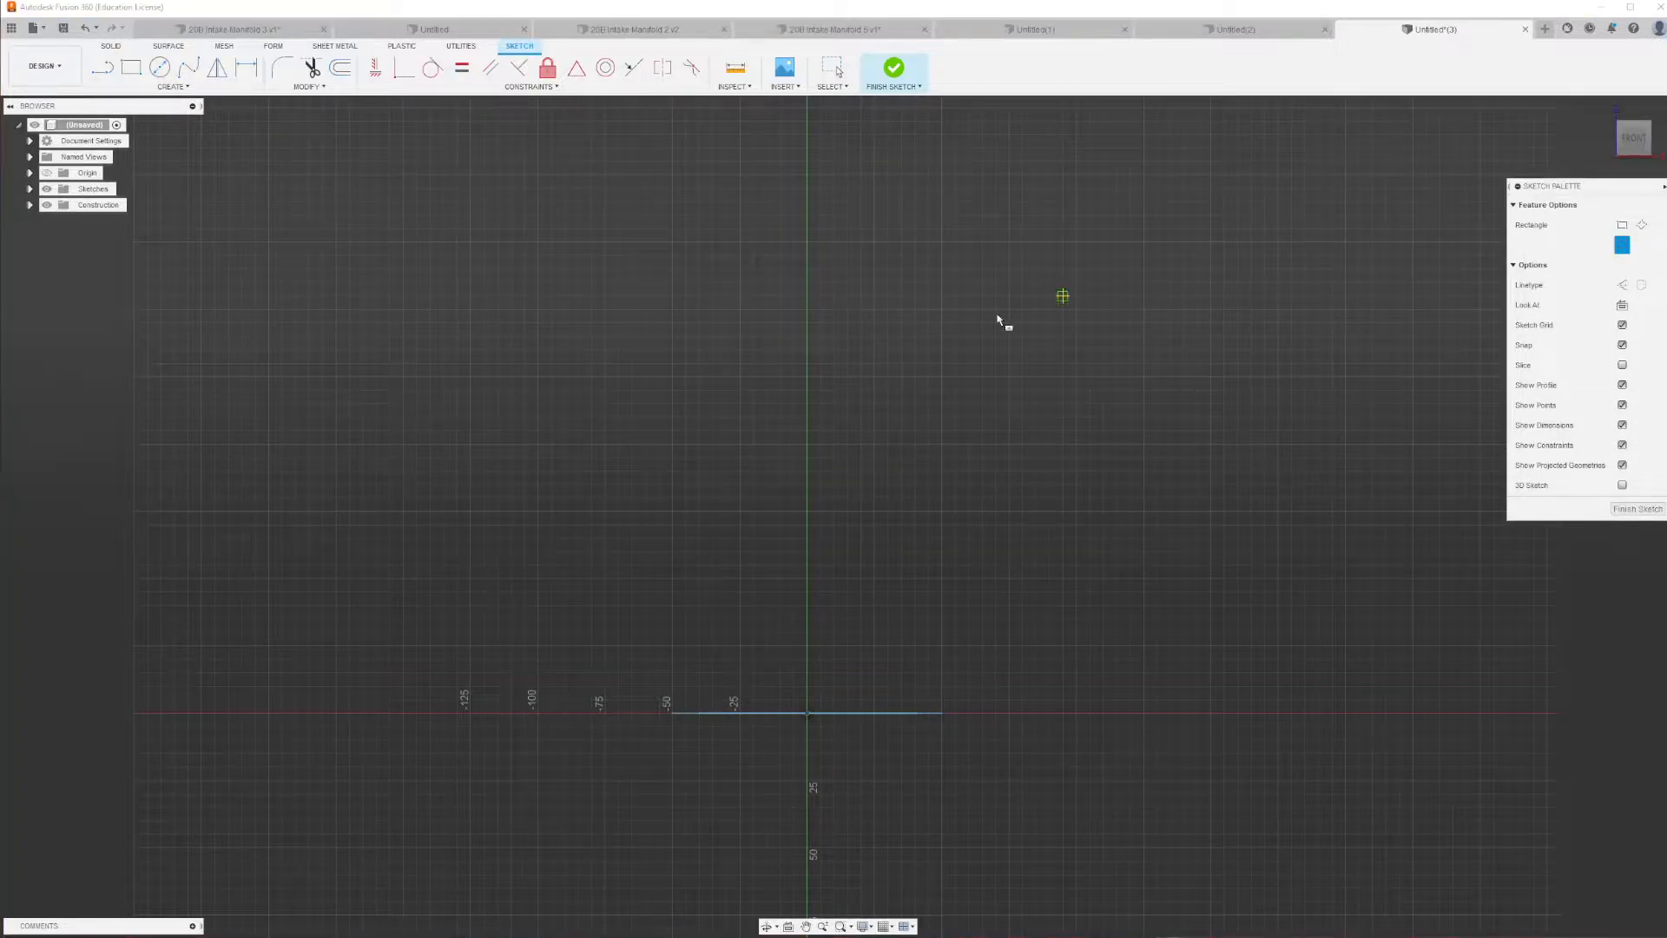
pyautogui.click(807, 377)
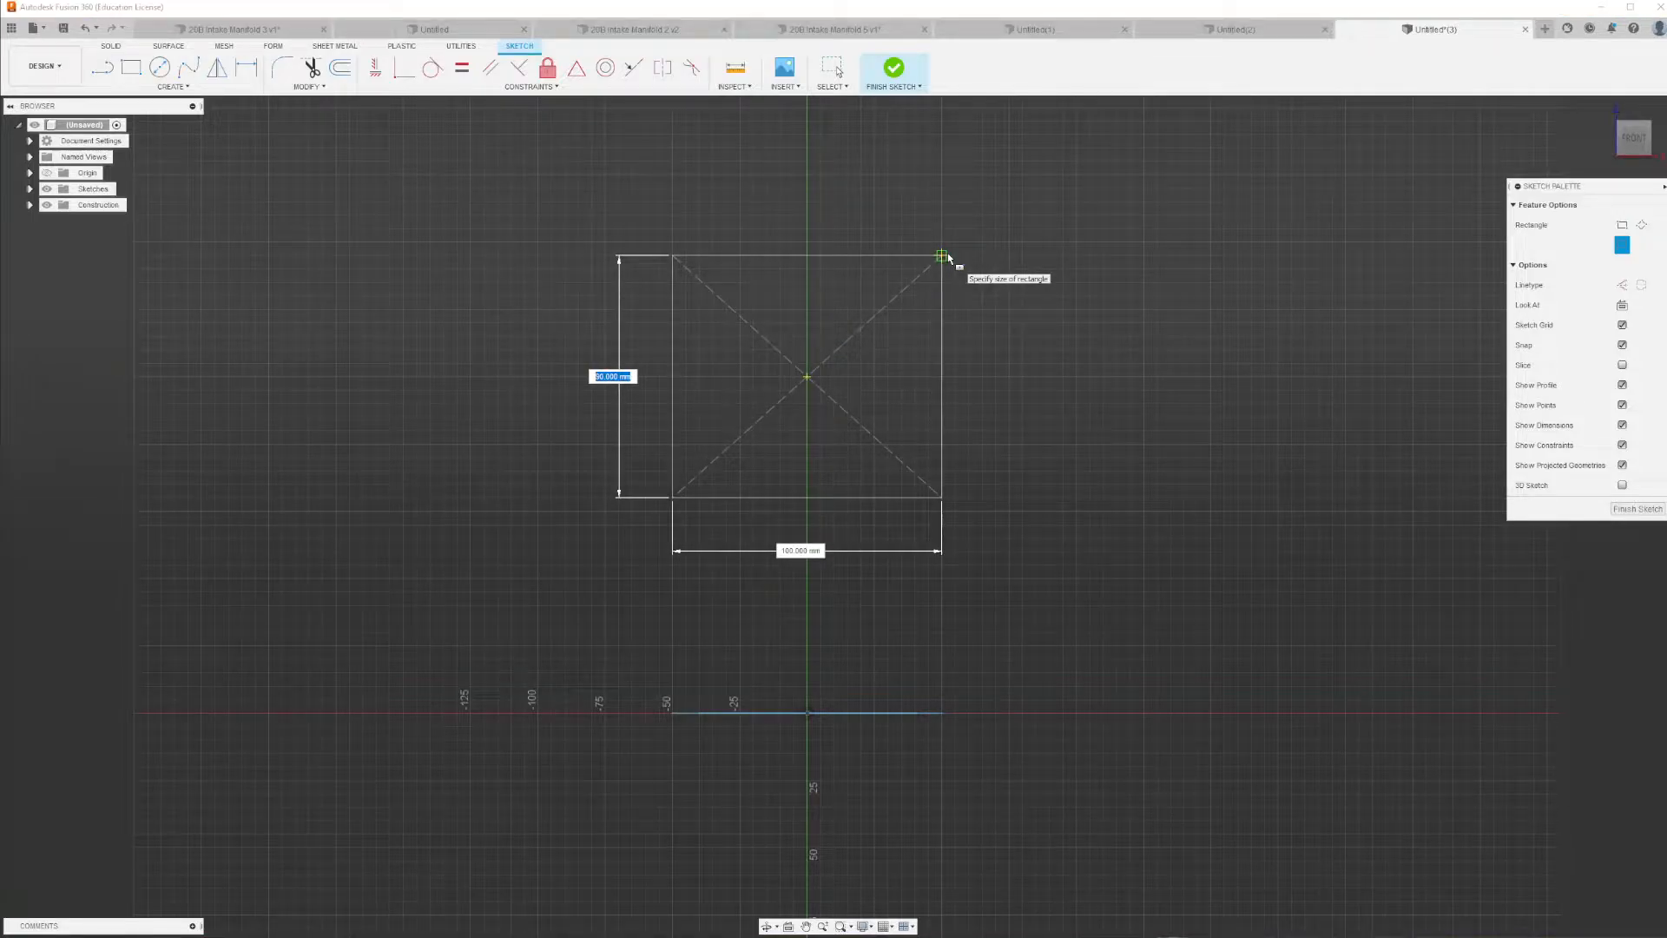
pyautogui.write('100')
pyautogui.press('Tab')
pyautogui.write('1')
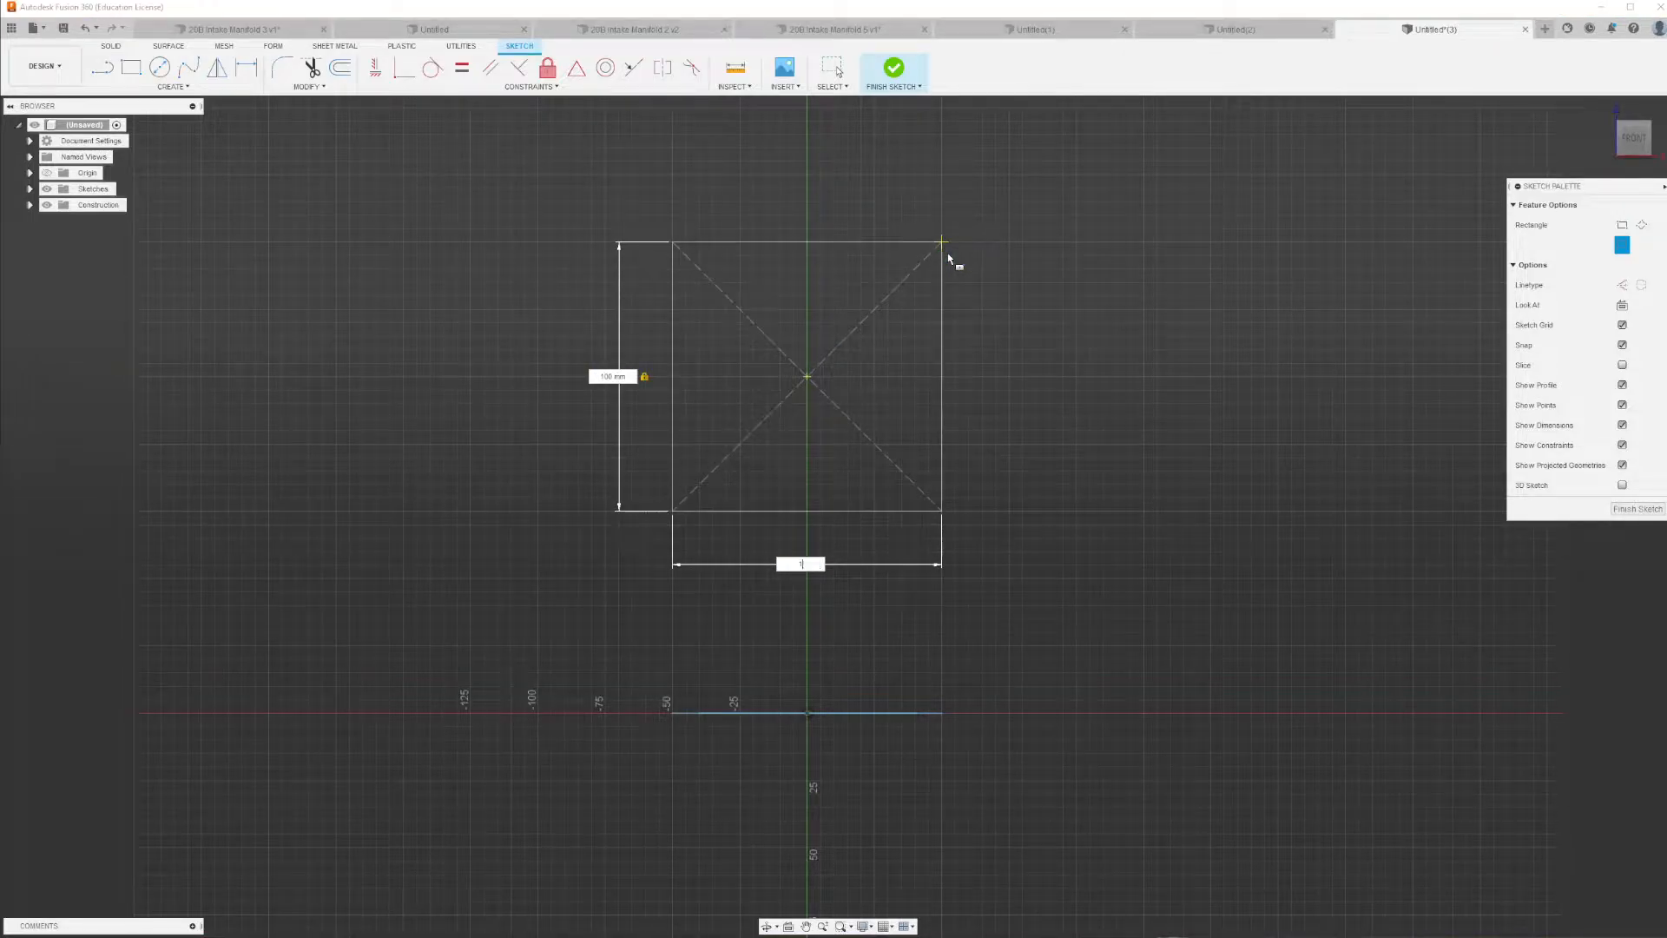
pyautogui.press('Return')
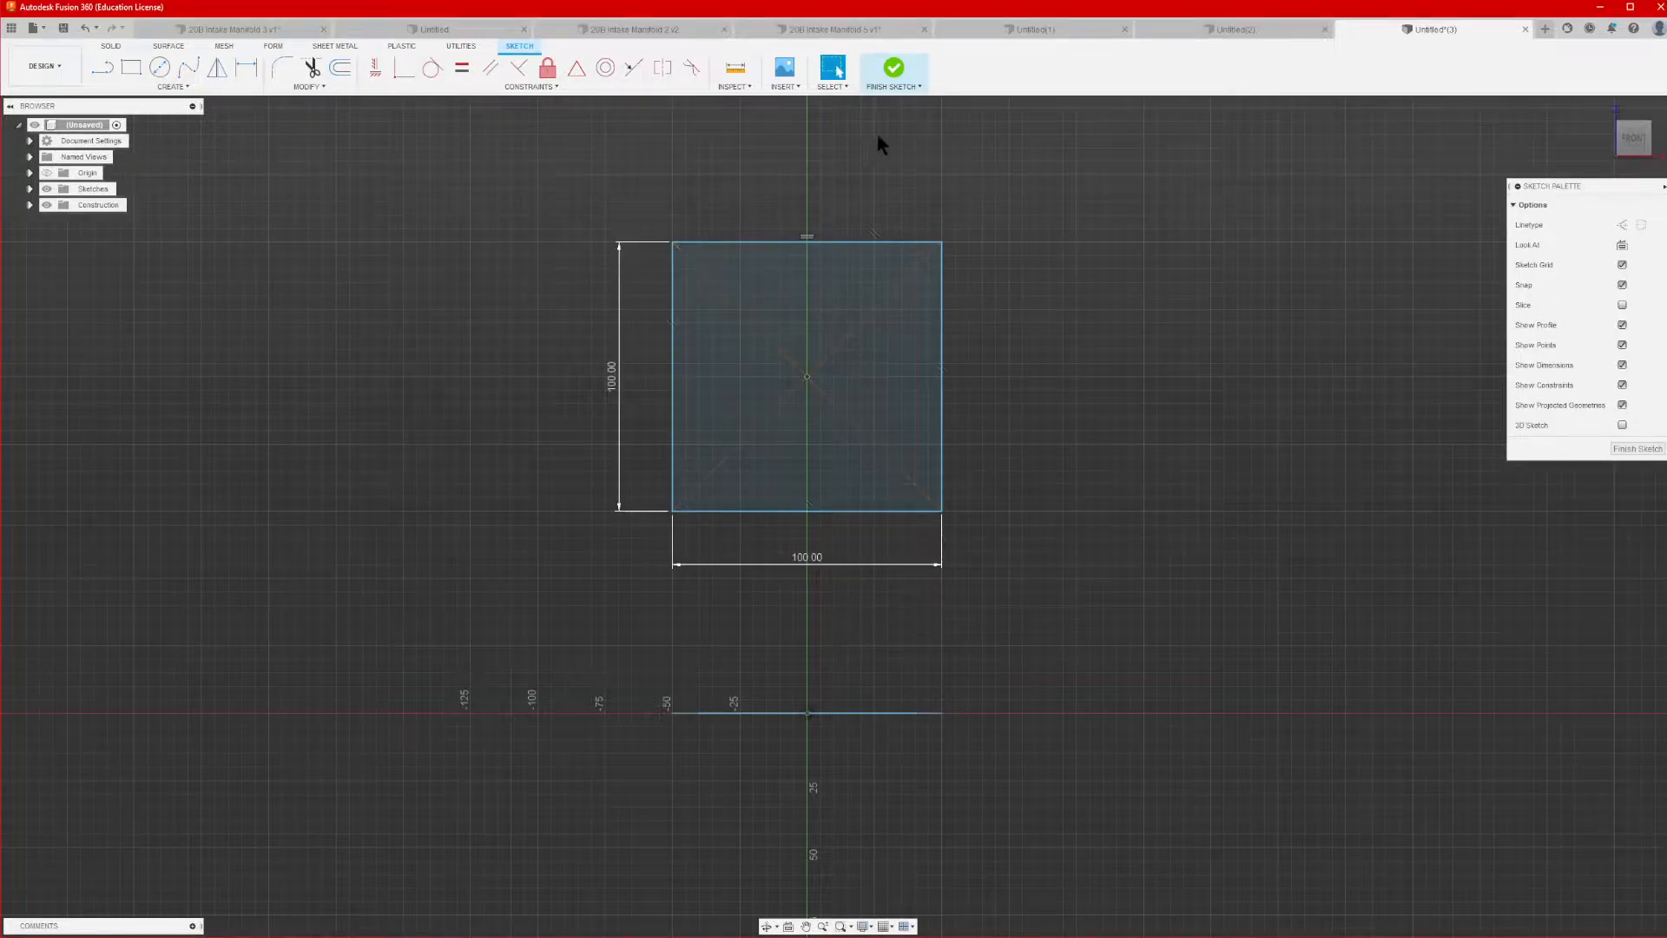
# Offset the square's outline 20 mm inward and finish the sketch
pyautogui.click(338, 67)
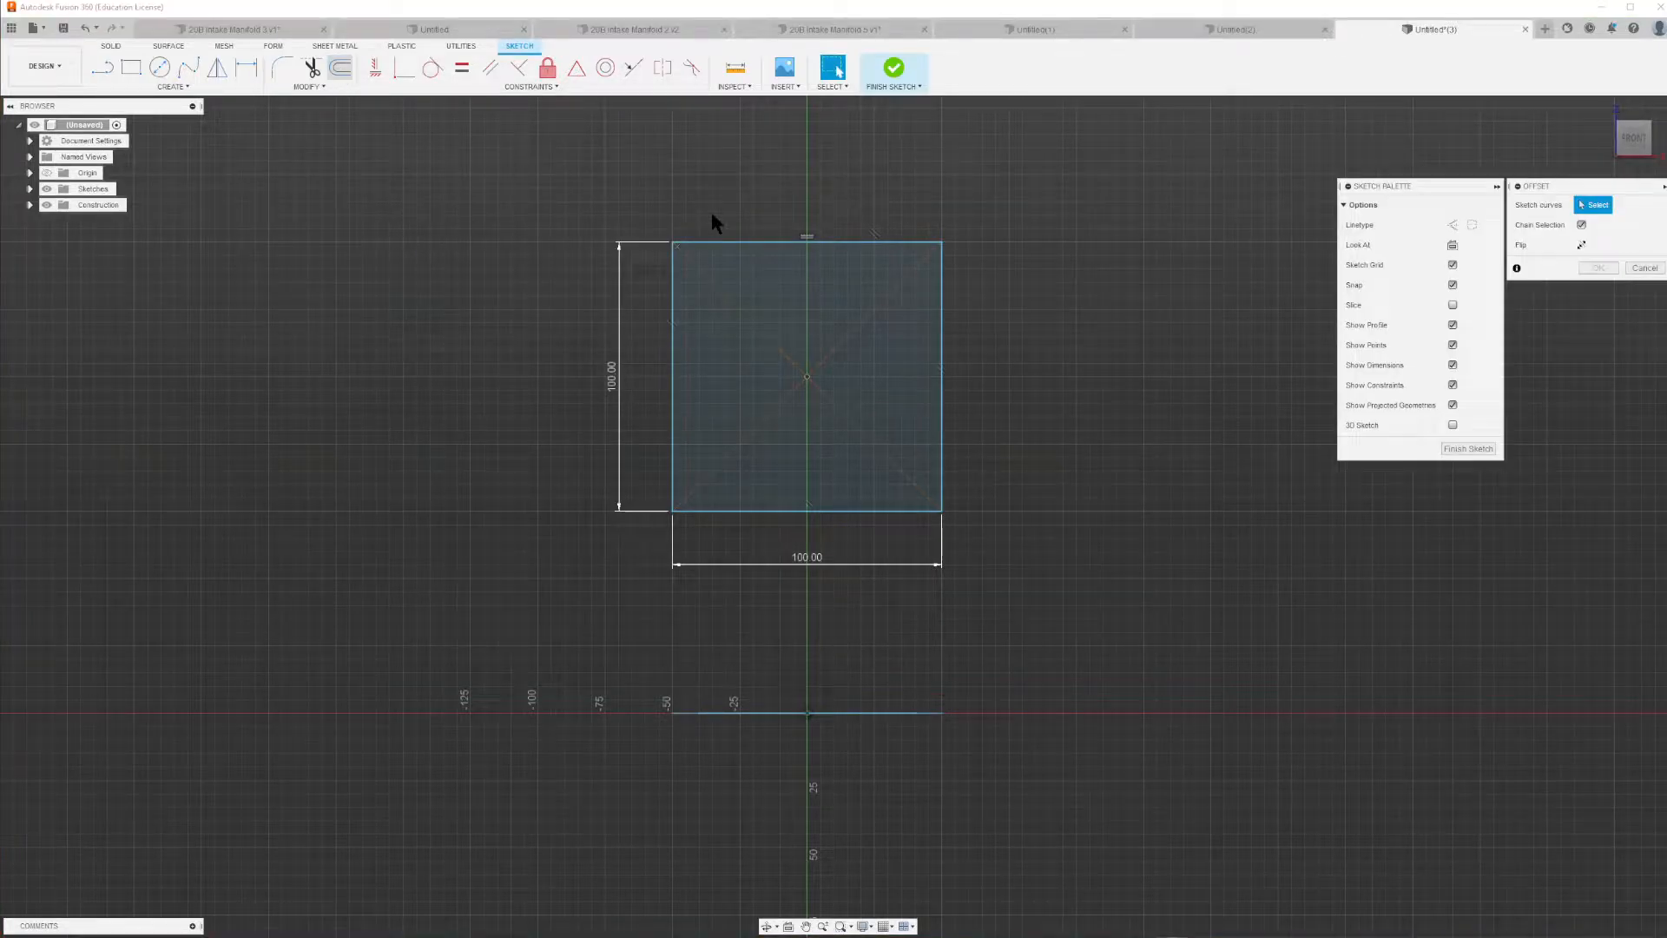
pyautogui.click(941, 328)
pyautogui.moveTo(934, 327); pyautogui.dragTo(909, 327)
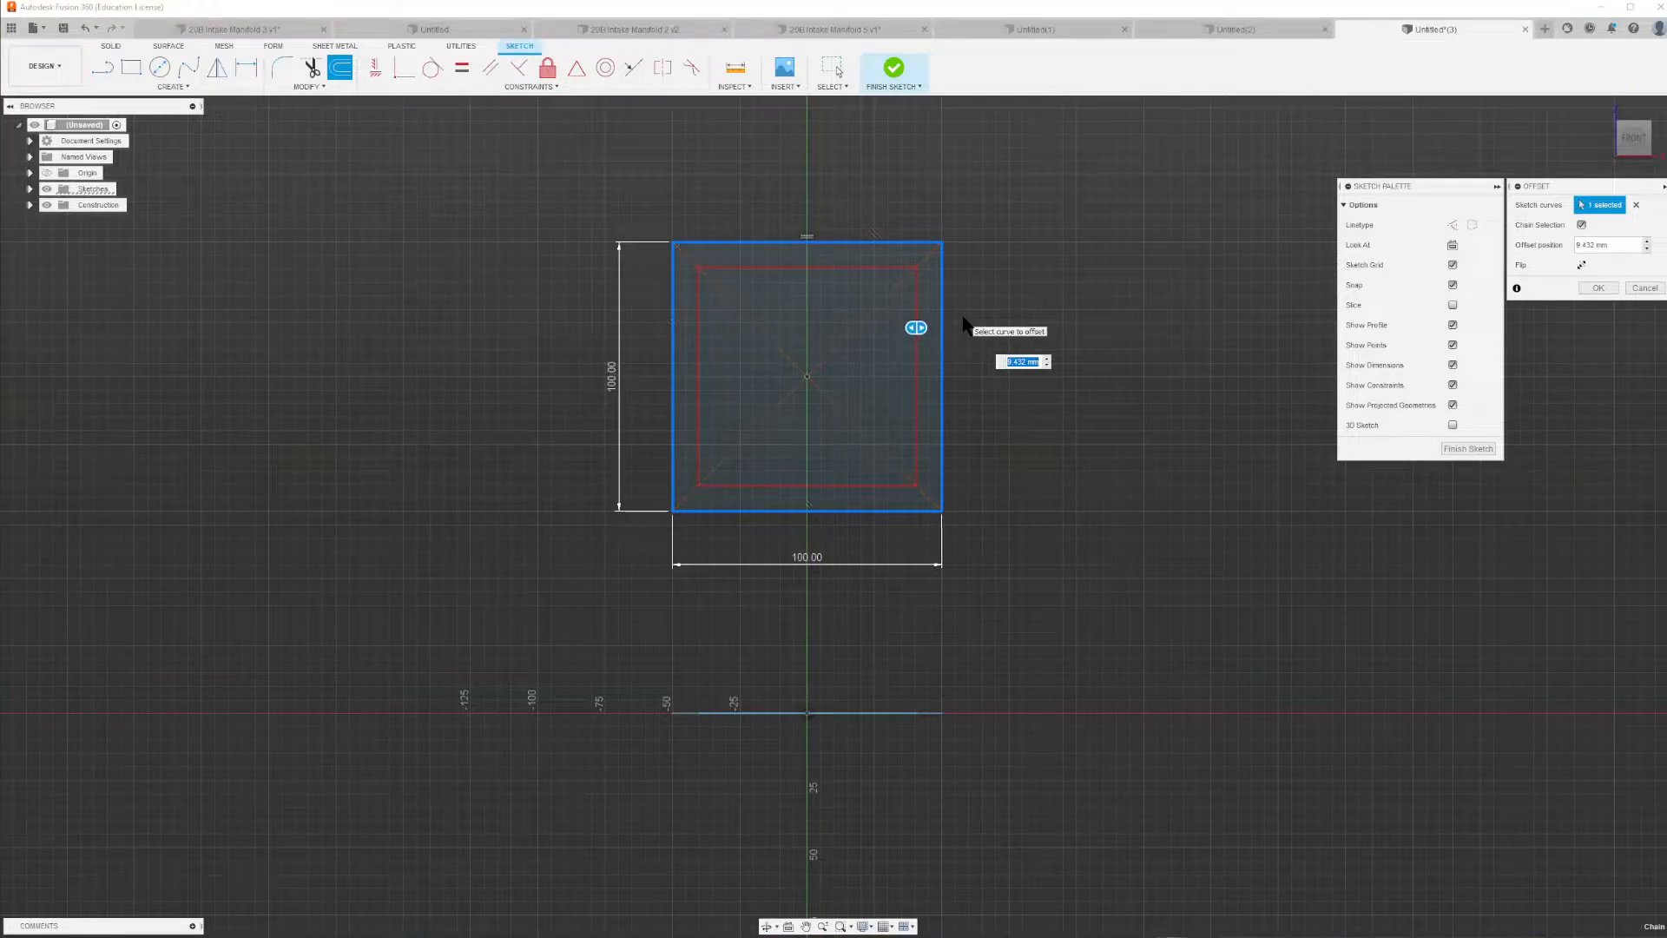
pyautogui.write('20')
pyautogui.press('Return')
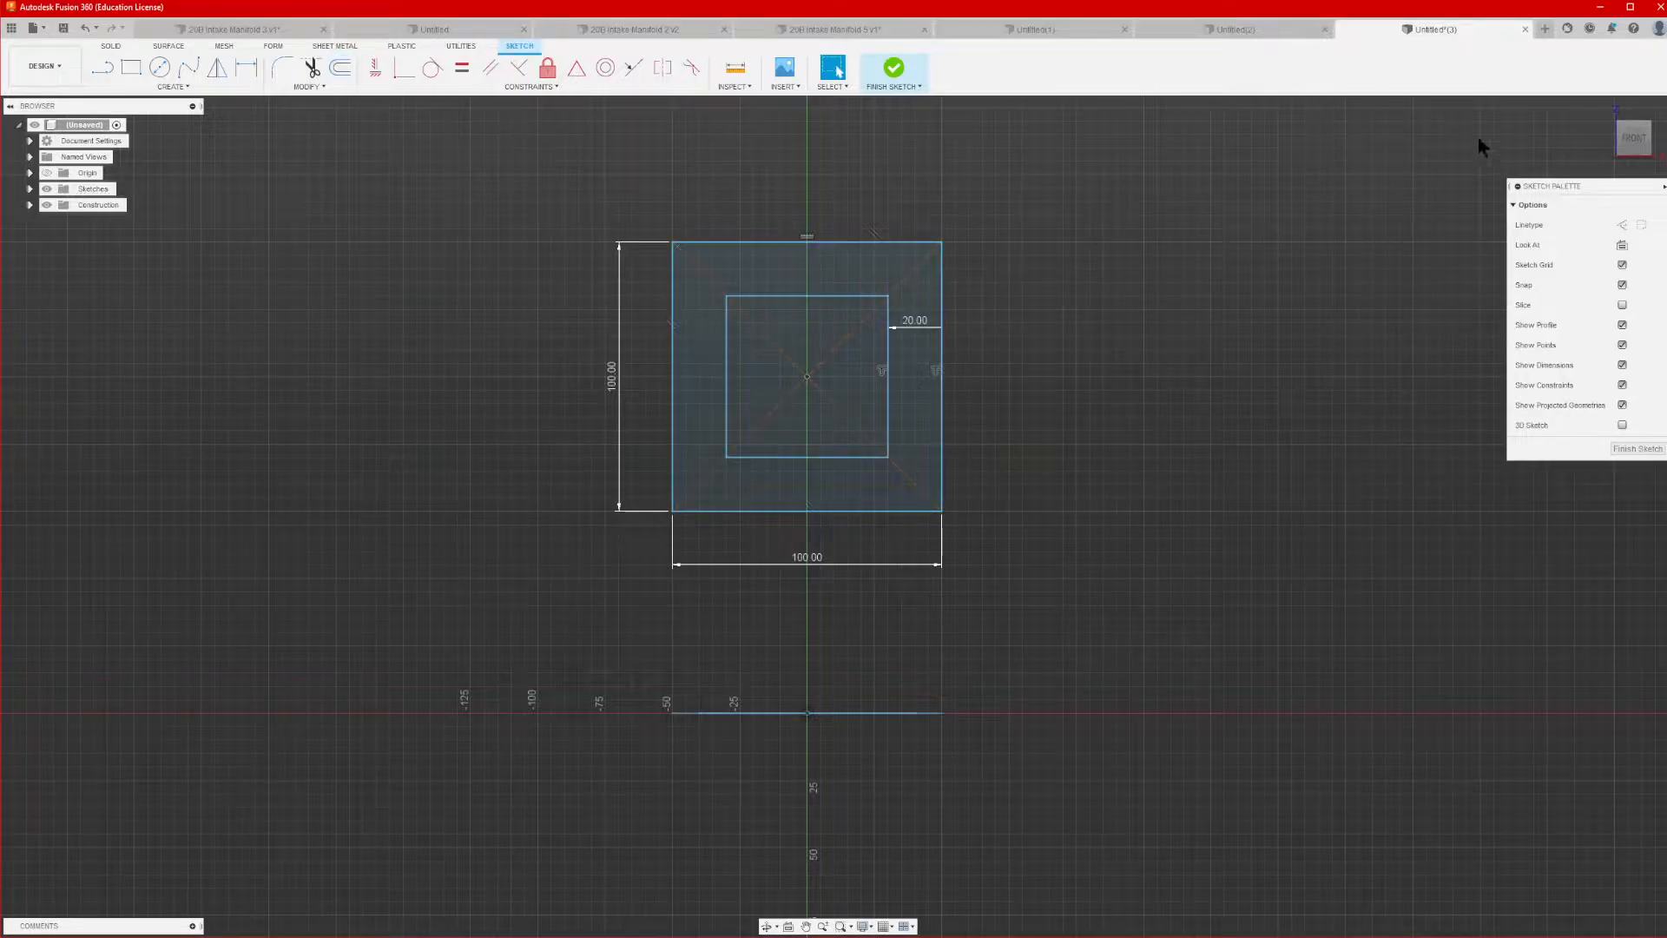
pyautogui.moveTo(1644, 145); pyautogui.dragTo(1610, 172)
pyautogui.scroll(-3, 1150, 304)
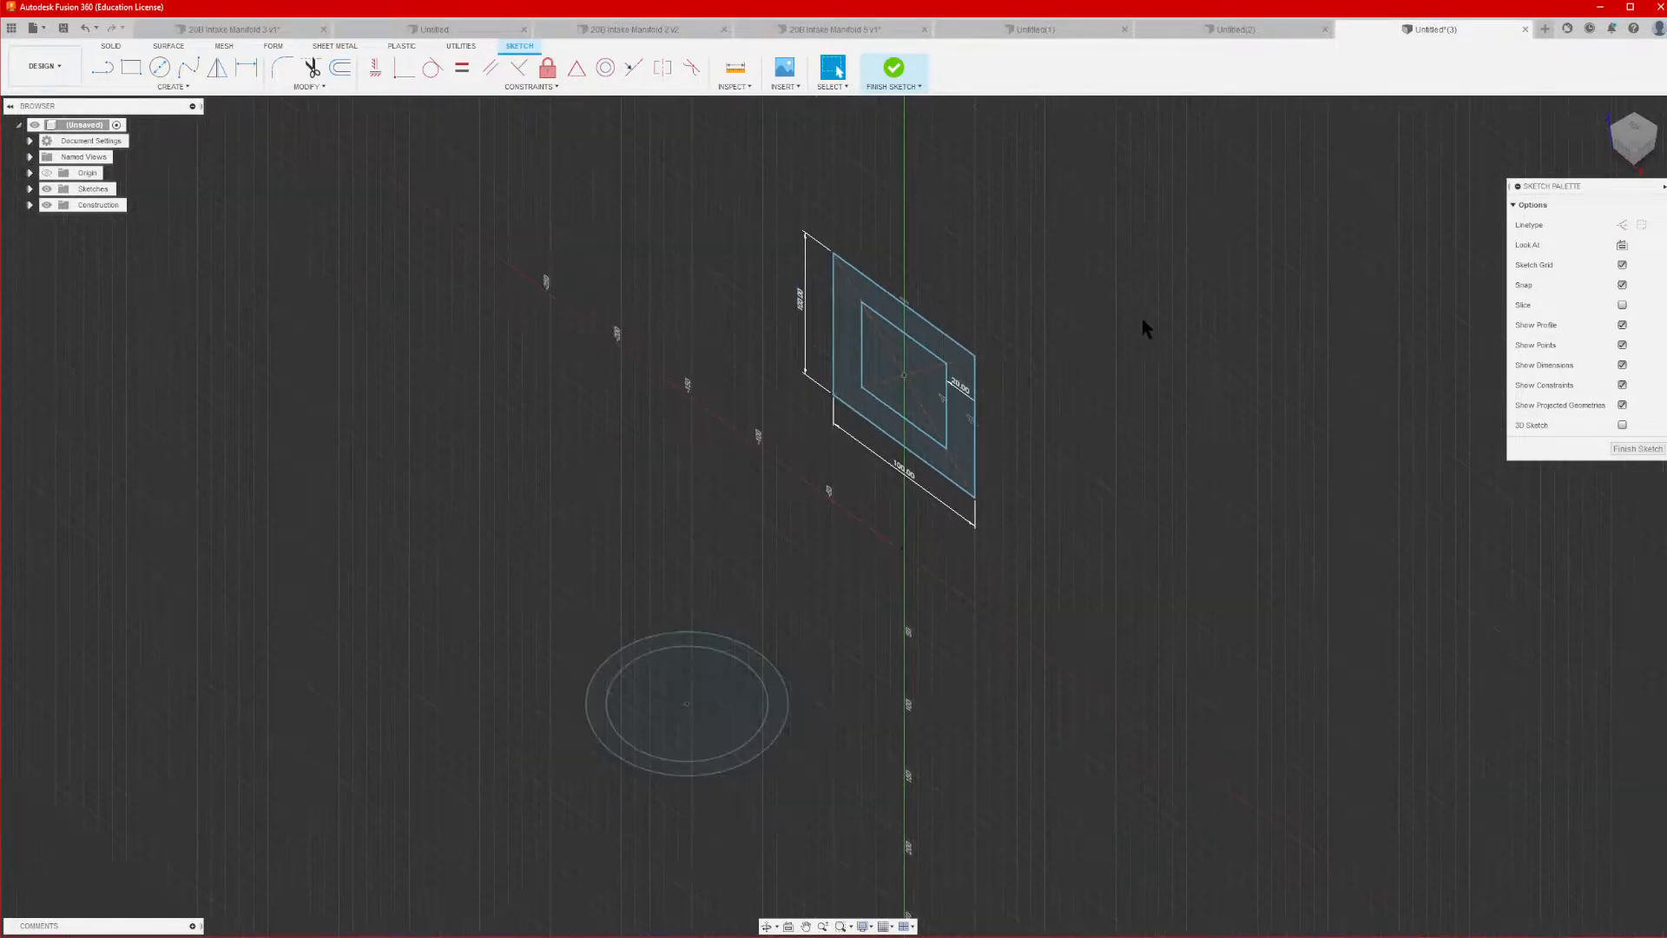
pyautogui.scroll(2, 872, 534)
pyautogui.click(1638, 448)
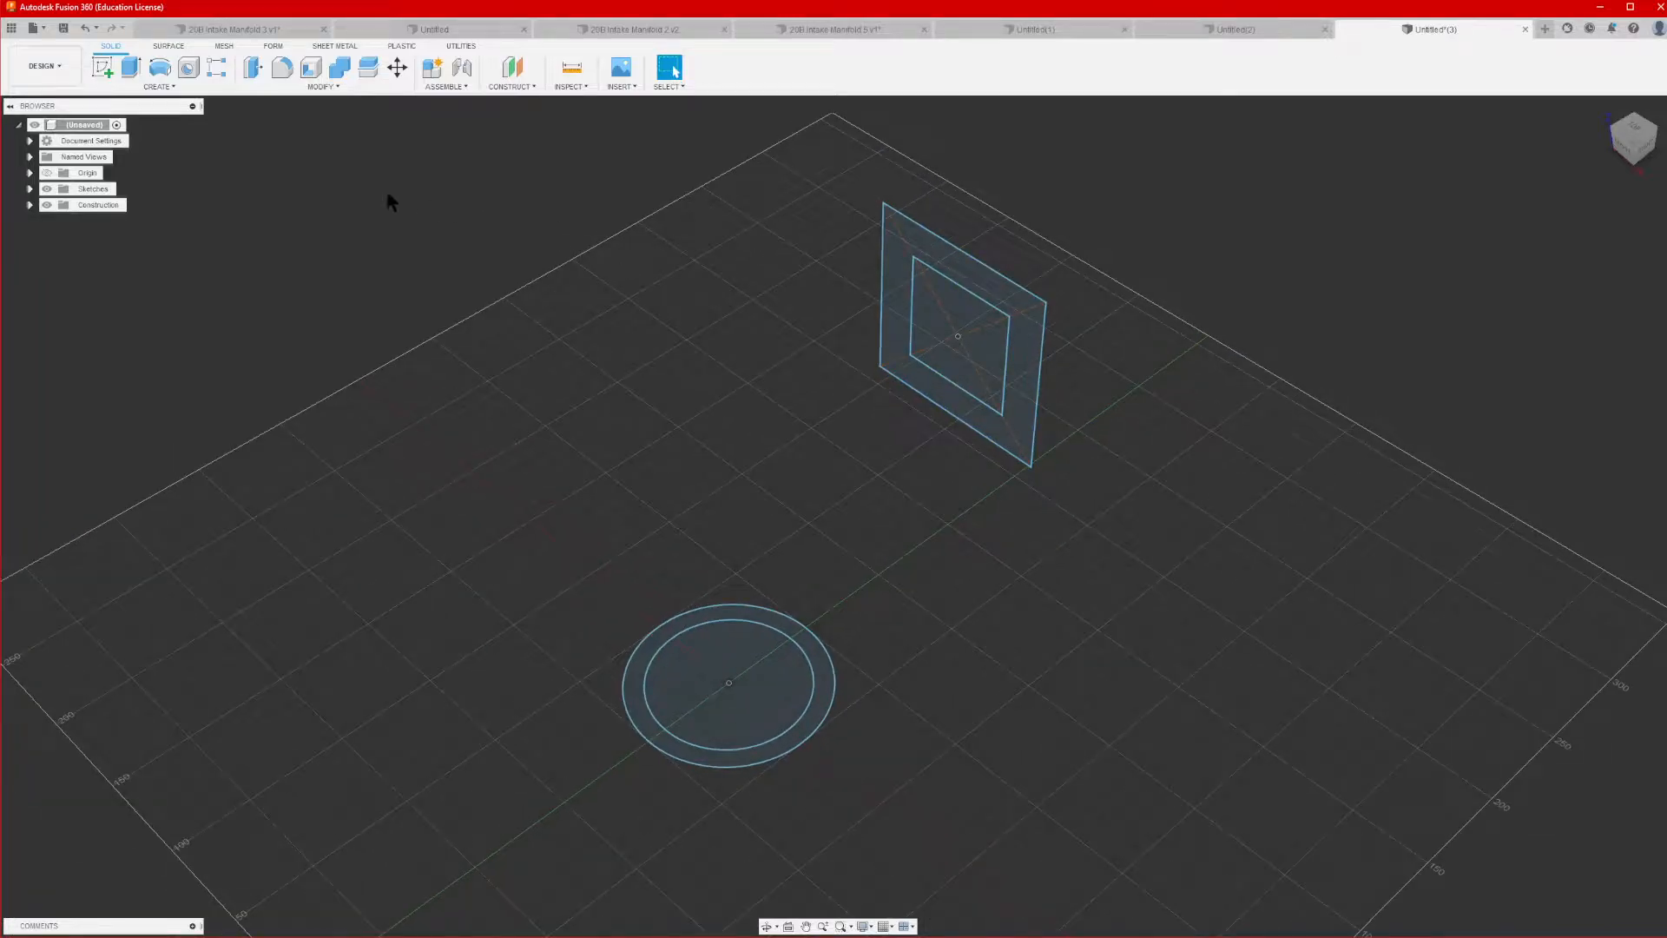
# Start a sketch on the YZ origin plane and draw a two-point spline from the circles' centre to the square's centre
pyautogui.click(100, 62)
pyautogui.click(761, 625)
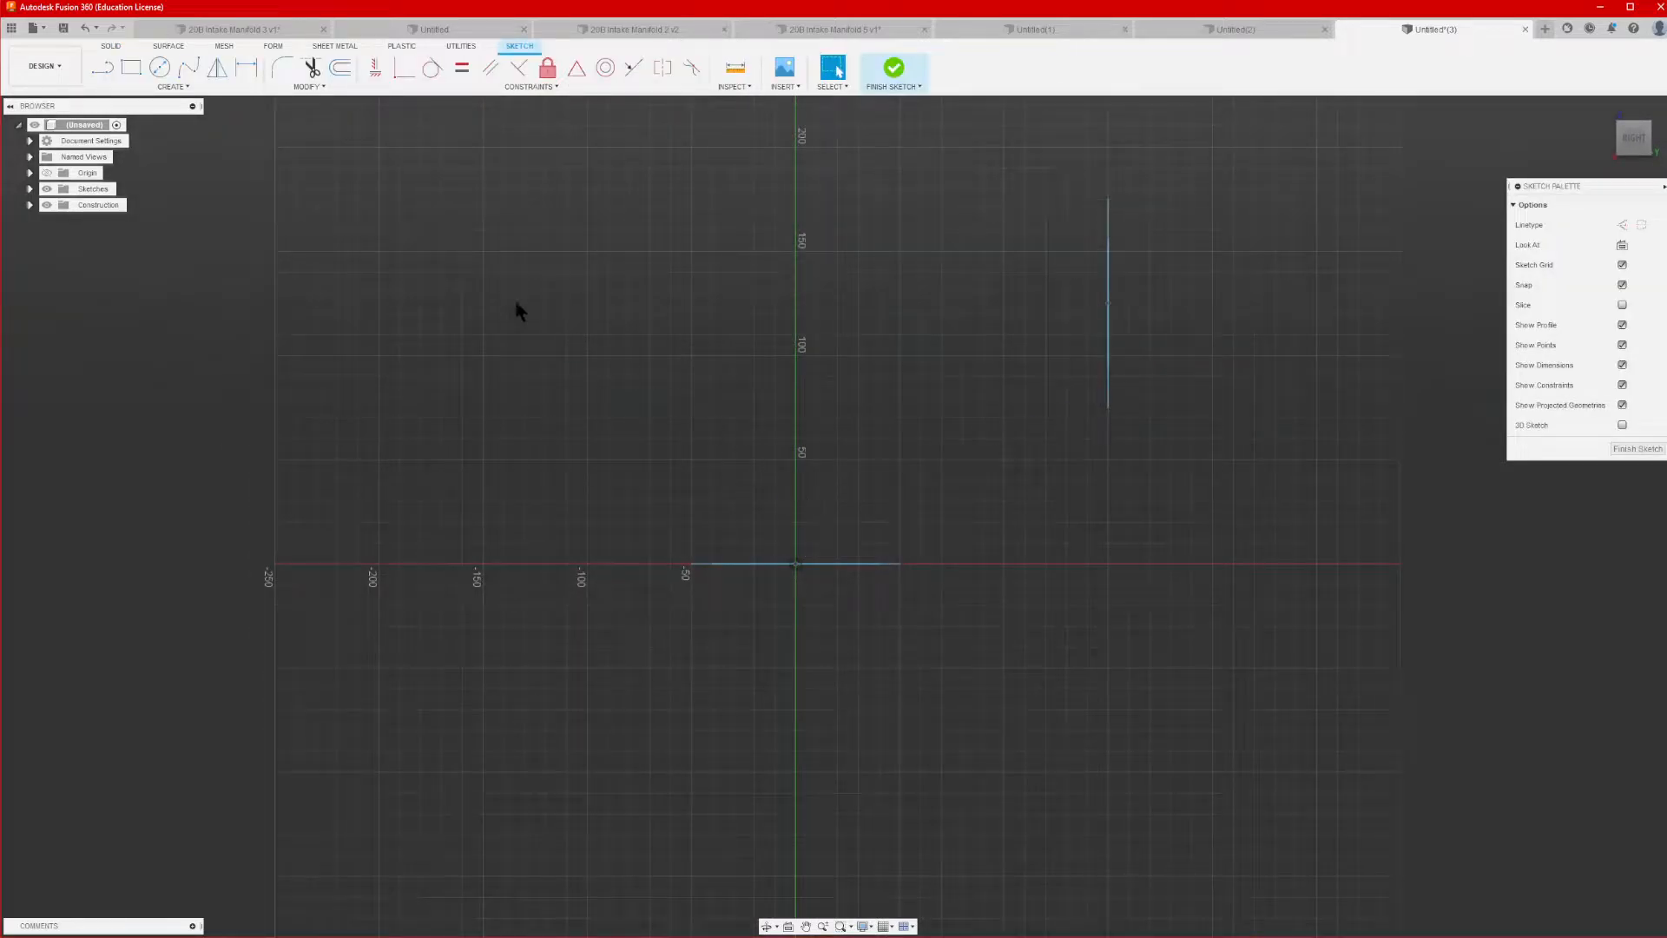
pyautogui.click(188, 66)
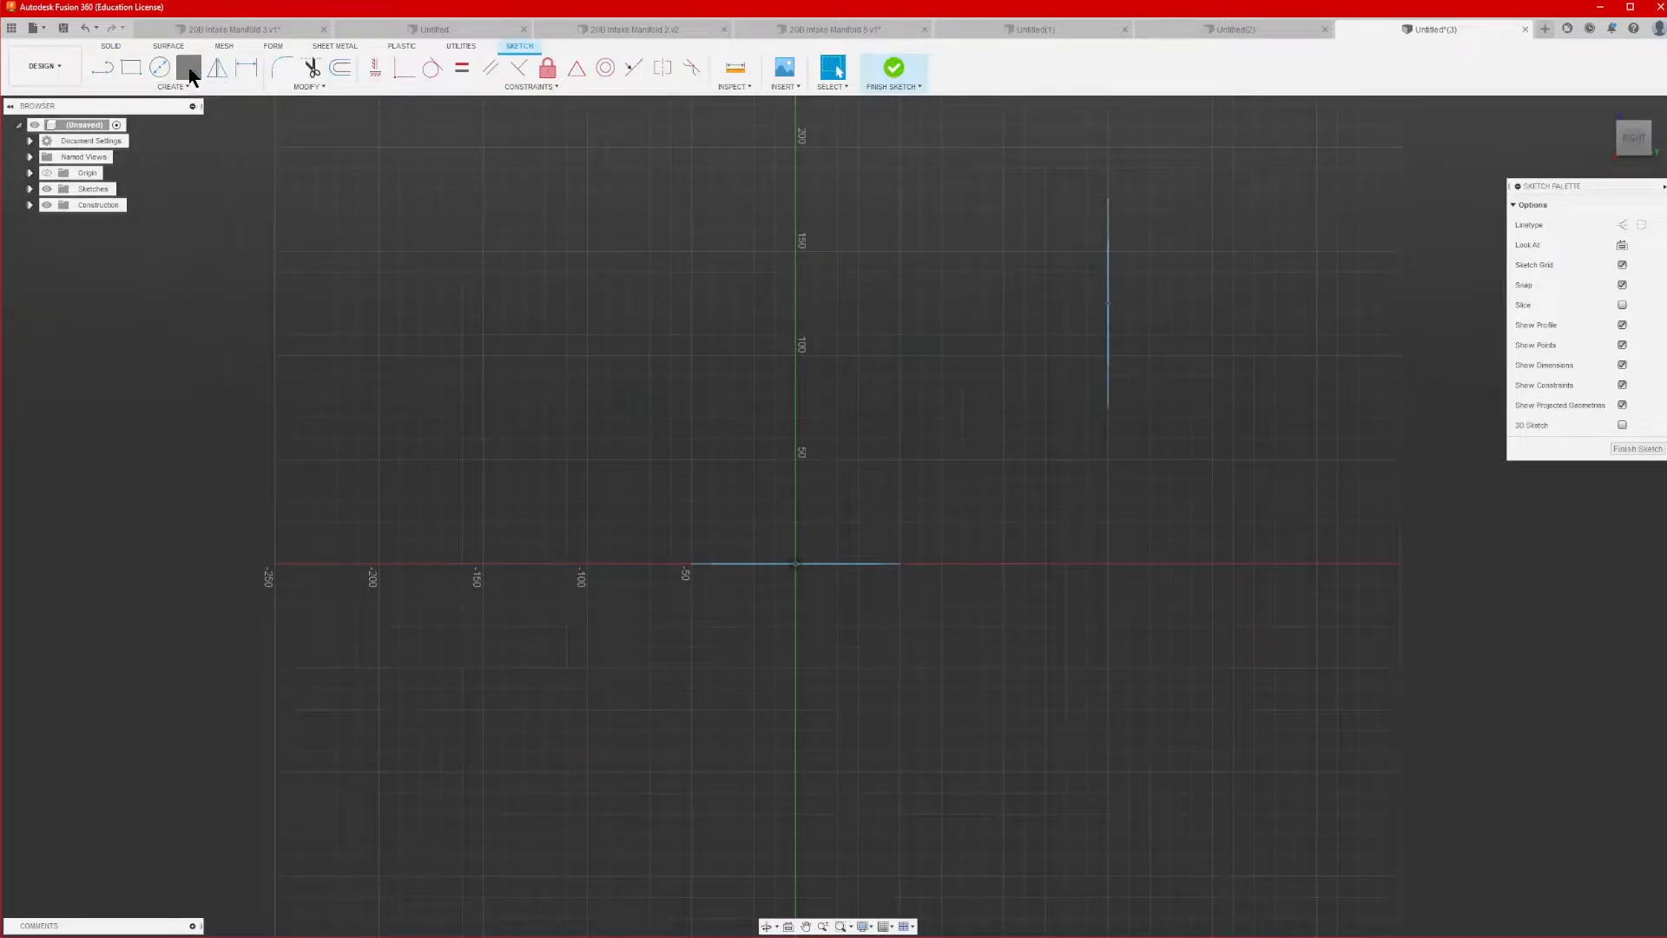
pyautogui.click(795, 564)
pyautogui.click(1108, 303)
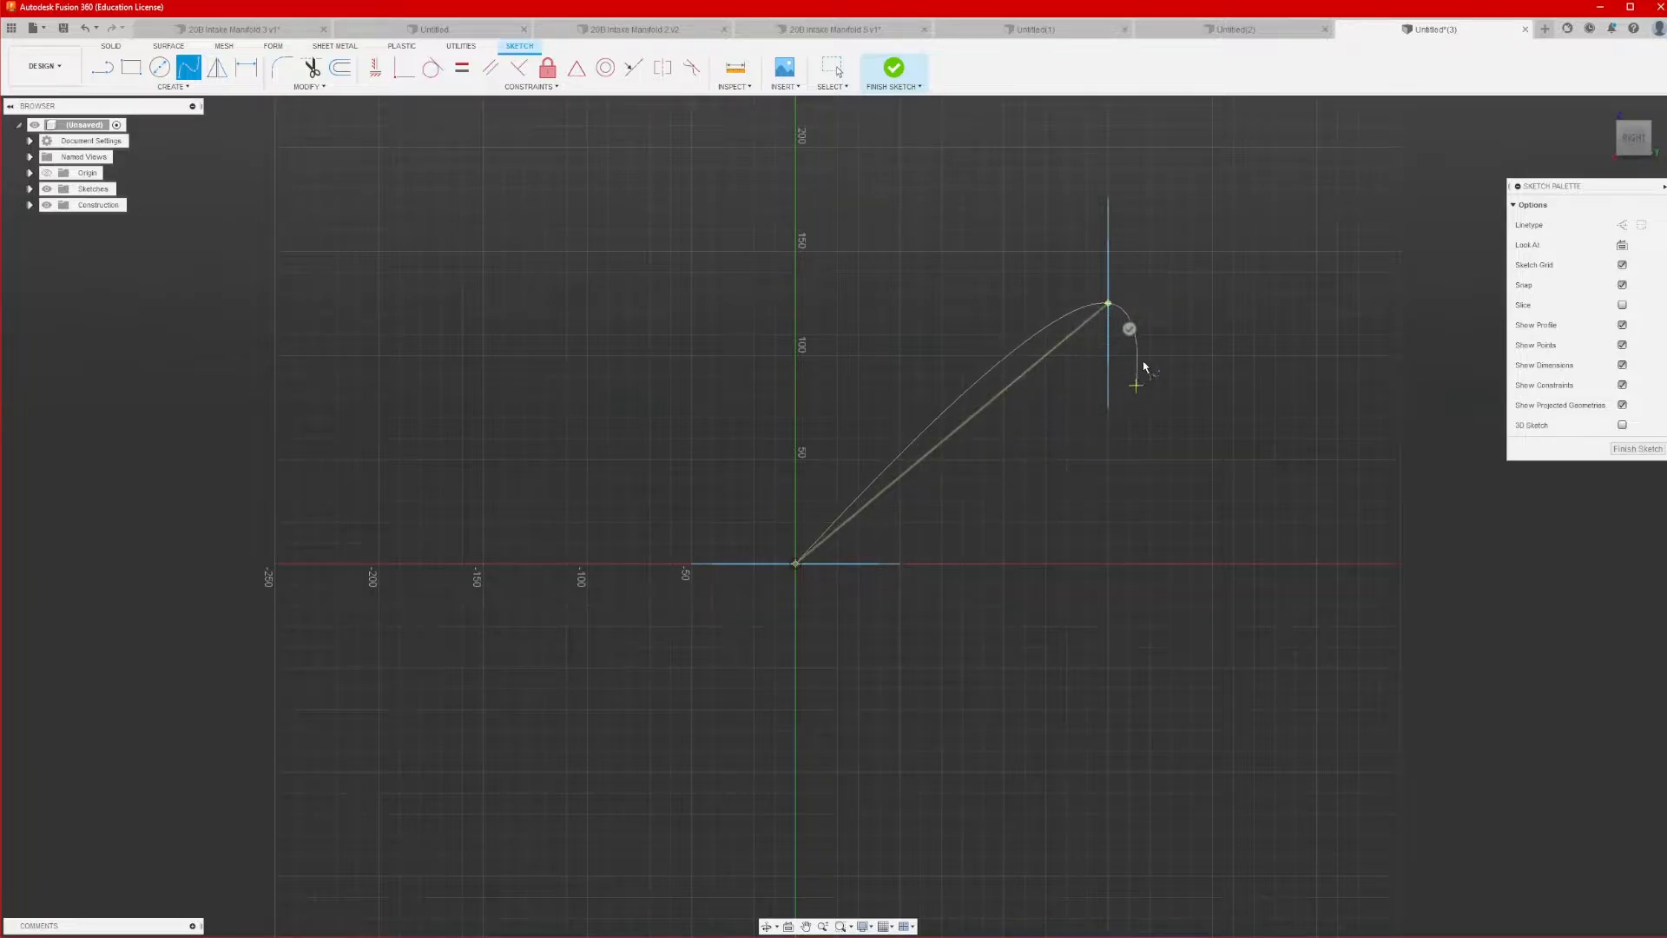
pyautogui.click(1130, 329)
pyautogui.scroll(-1, 868, 469)
pyautogui.scroll(2, 870, 486)
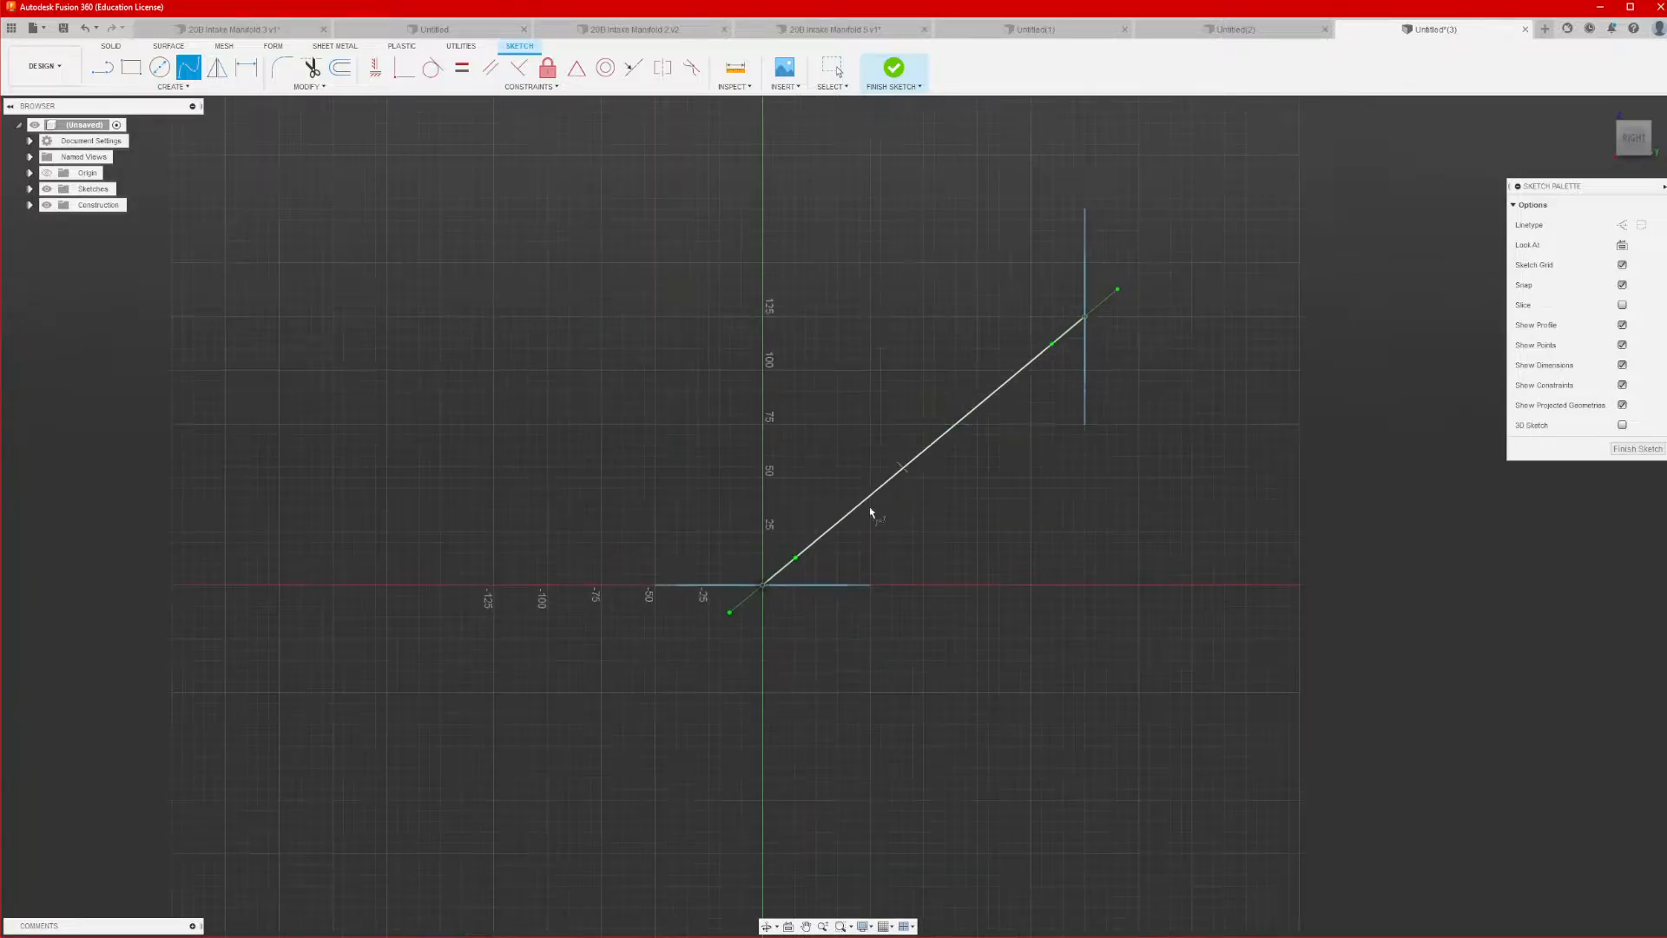
pyautogui.scroll(-1, 782, 434)
pyautogui.scroll(1, 907, 347)
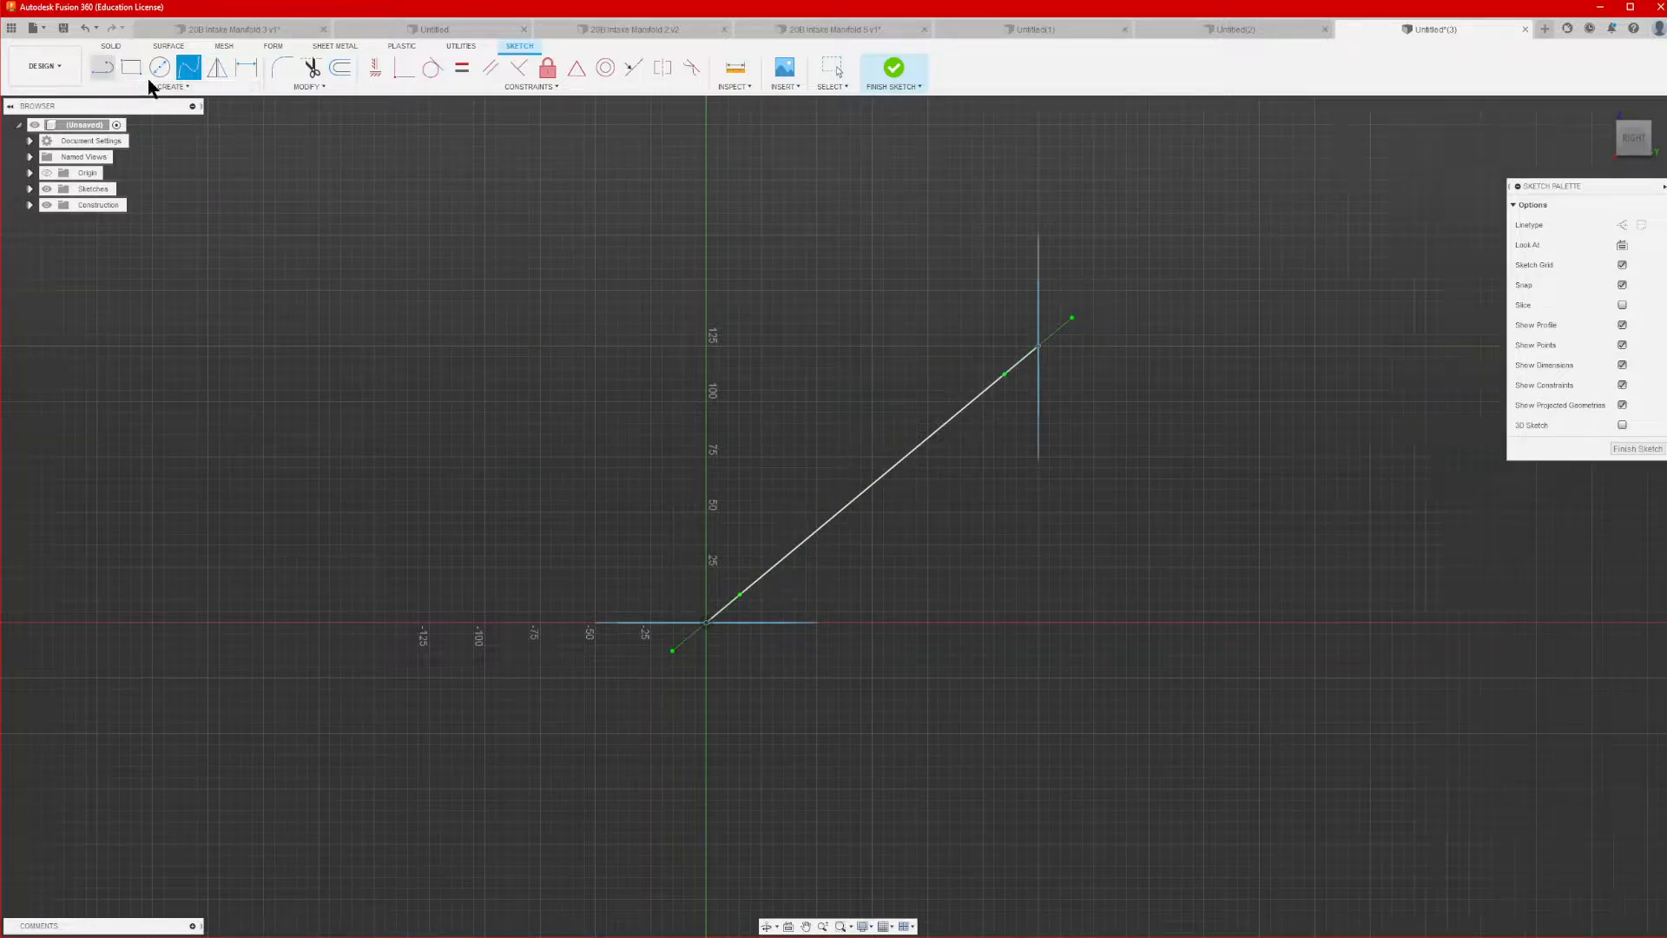
# Draw a horizontal line about 25 mm outward from the square's centre and a vertical line about 25 mm downward from the circles' centre
pyautogui.click(103, 67)
pyautogui.click(1038, 346)
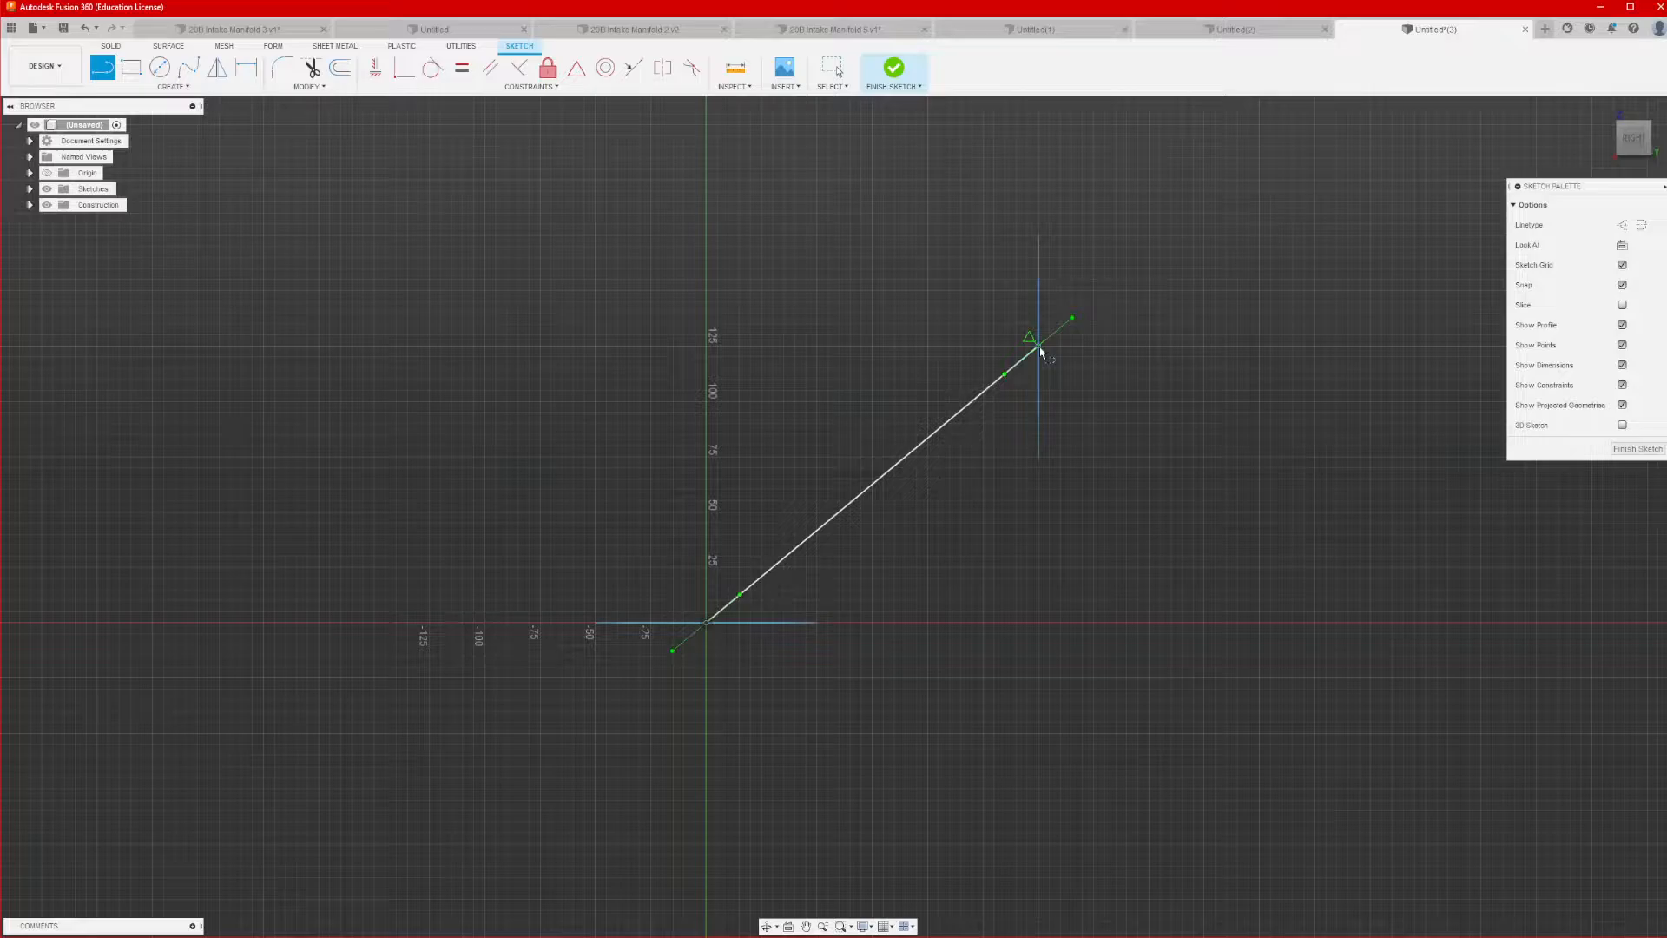
pyautogui.click(1094, 347)
pyautogui.click(1093, 380)
pyautogui.rightClick(1025, 548)
pyautogui.click(1027, 509)
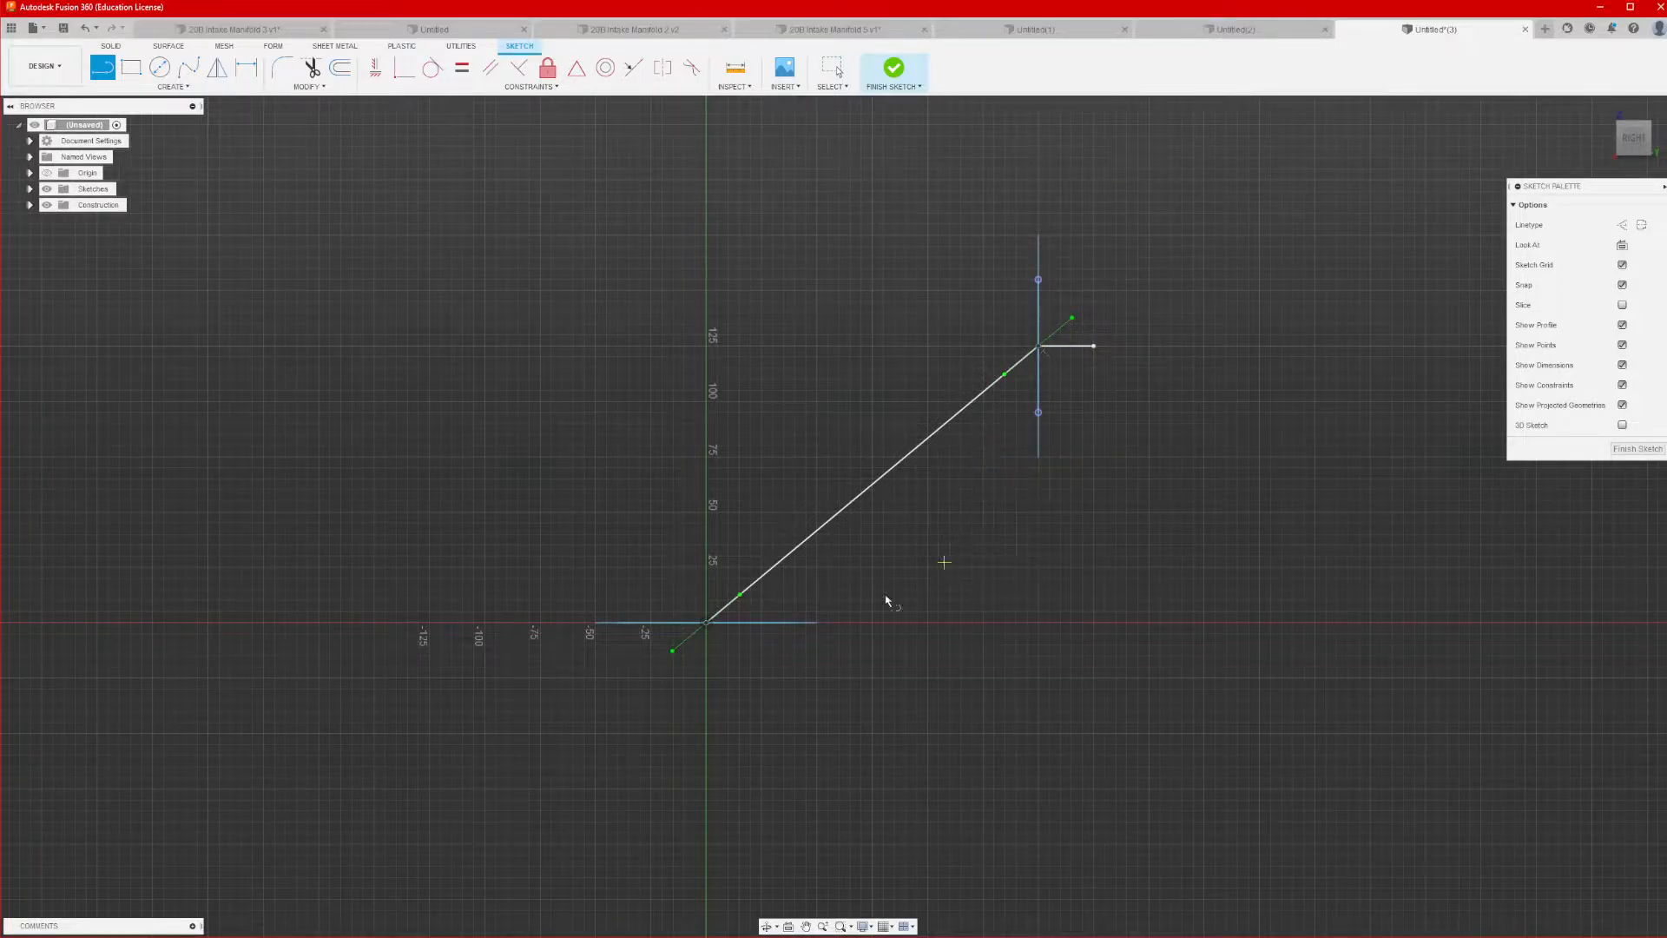
pyautogui.click(706, 622)
pyautogui.click(706, 678)
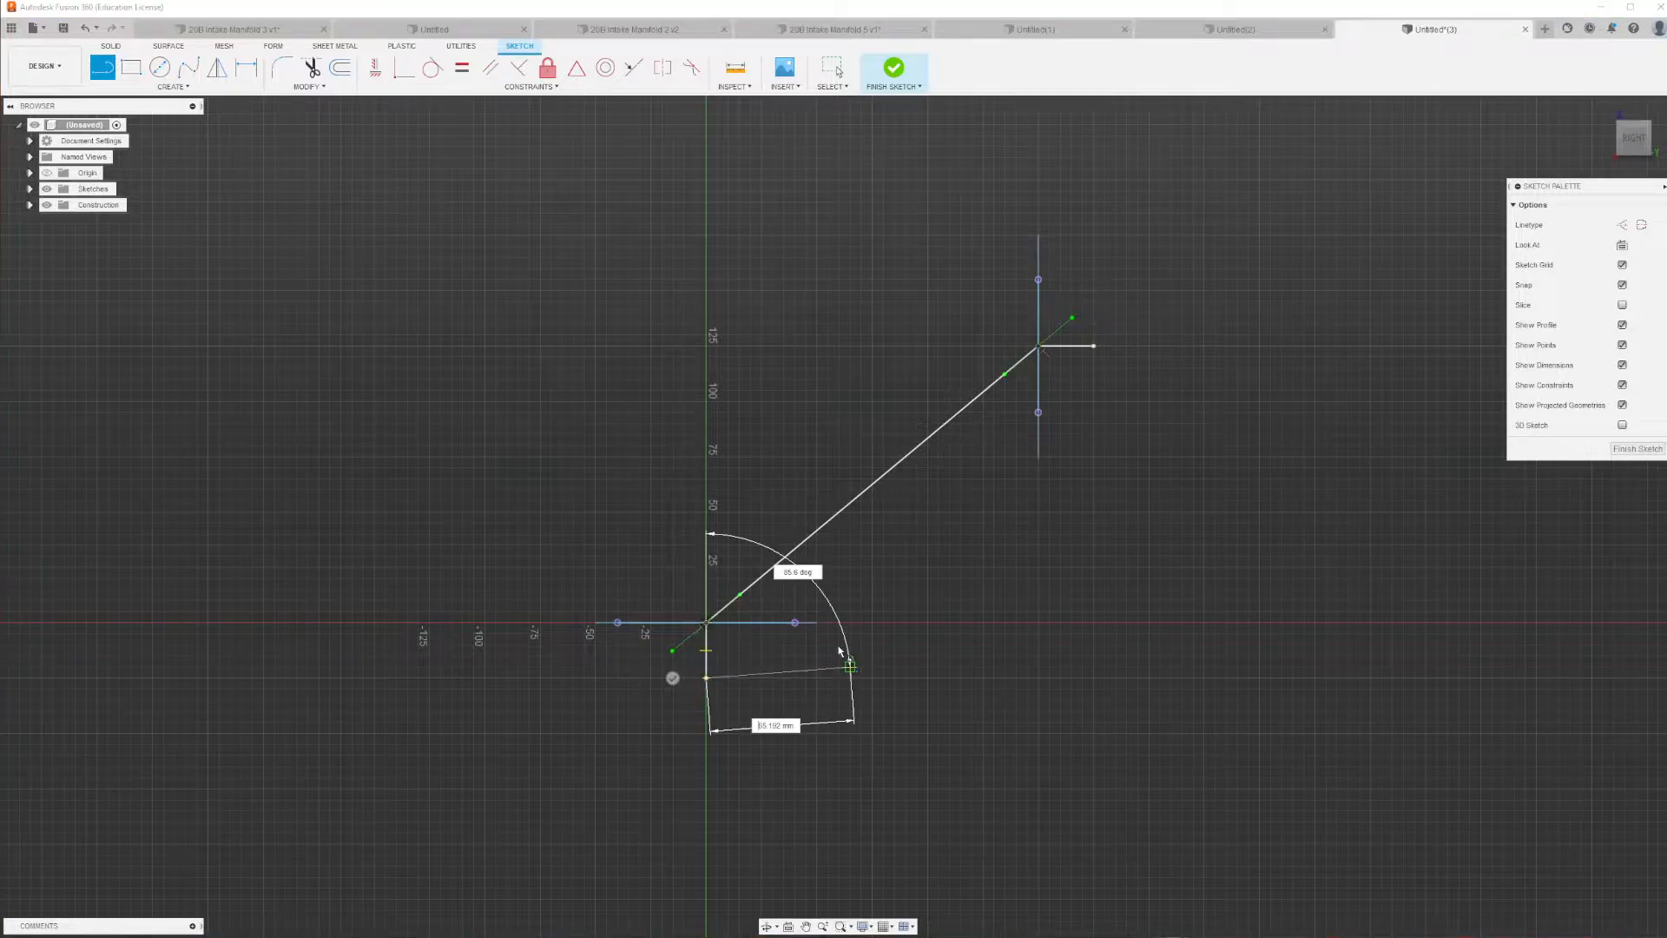
pyautogui.moveTo(828, 673); pyautogui.dragTo(891, 678, button='right')
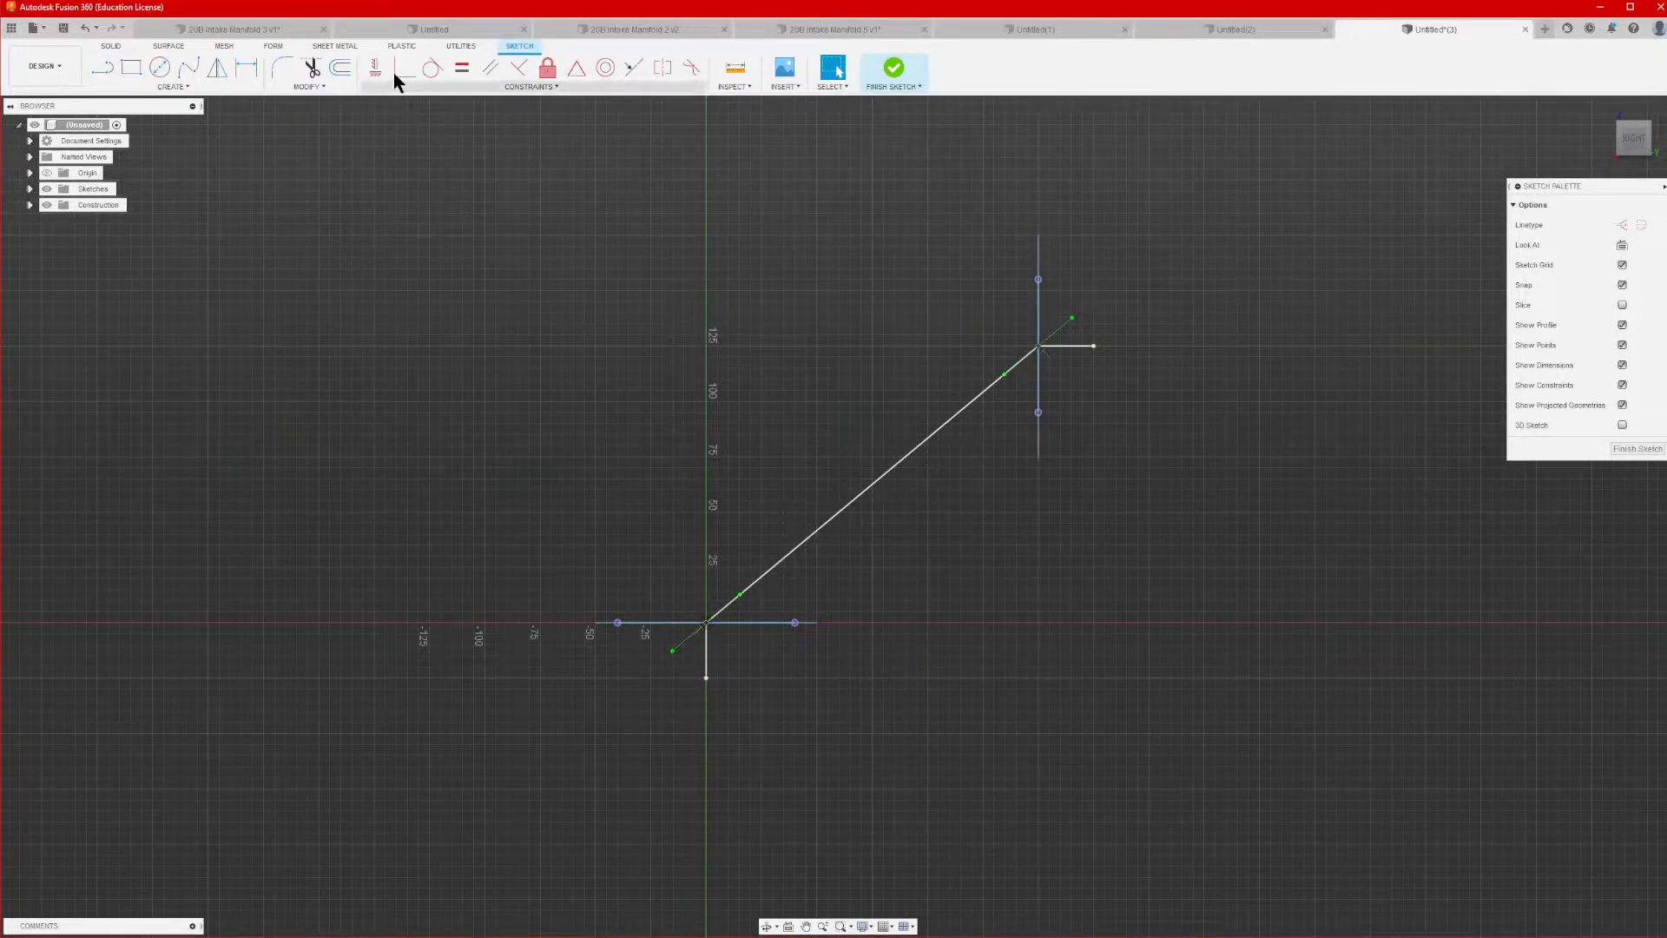
# Make the spline tangent to the horizontal line at the square and to the vertical line at the circles
pyautogui.click(431, 68)
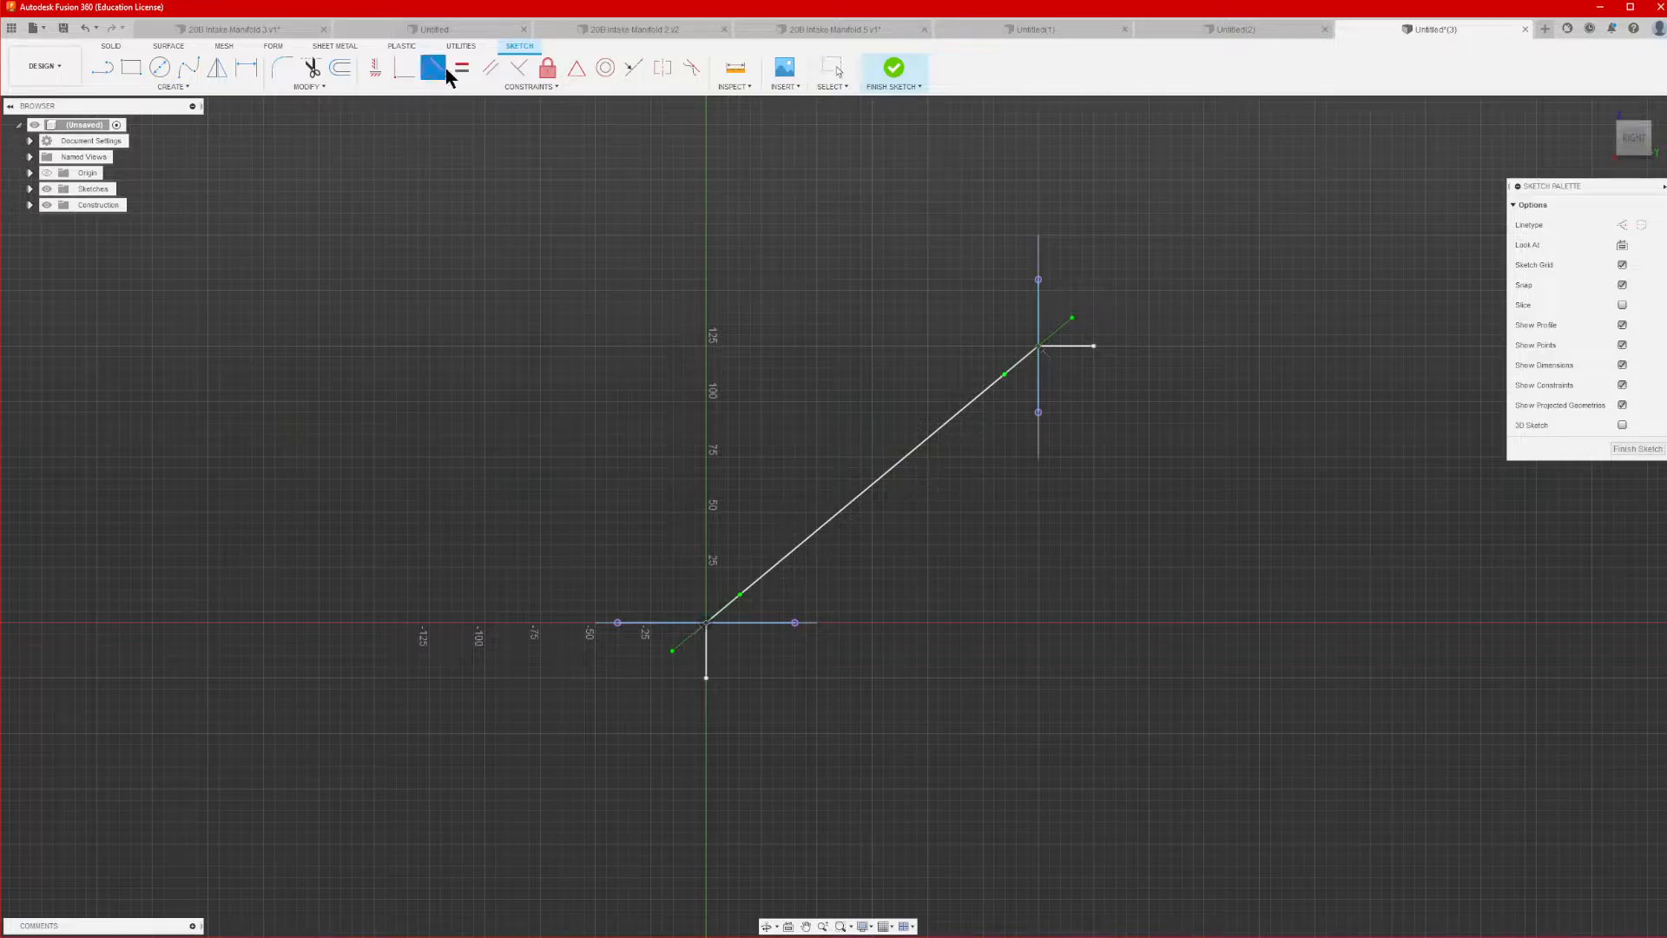
pyautogui.click(943, 427)
pyautogui.click(1634, 142)
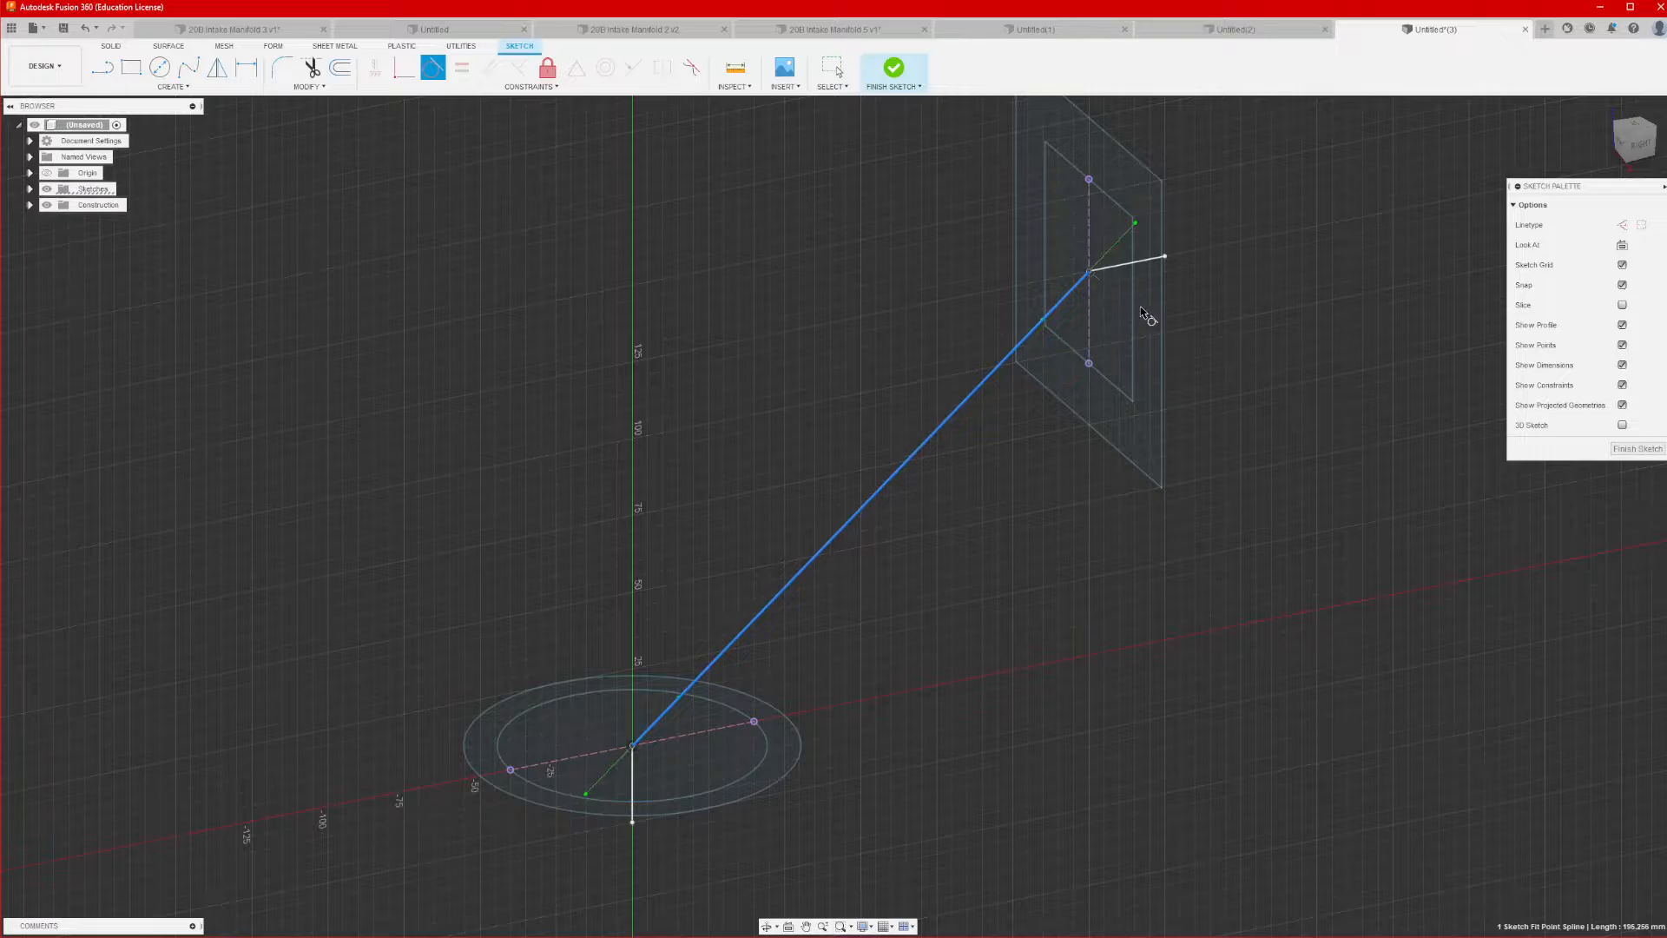
pyautogui.click(1114, 269)
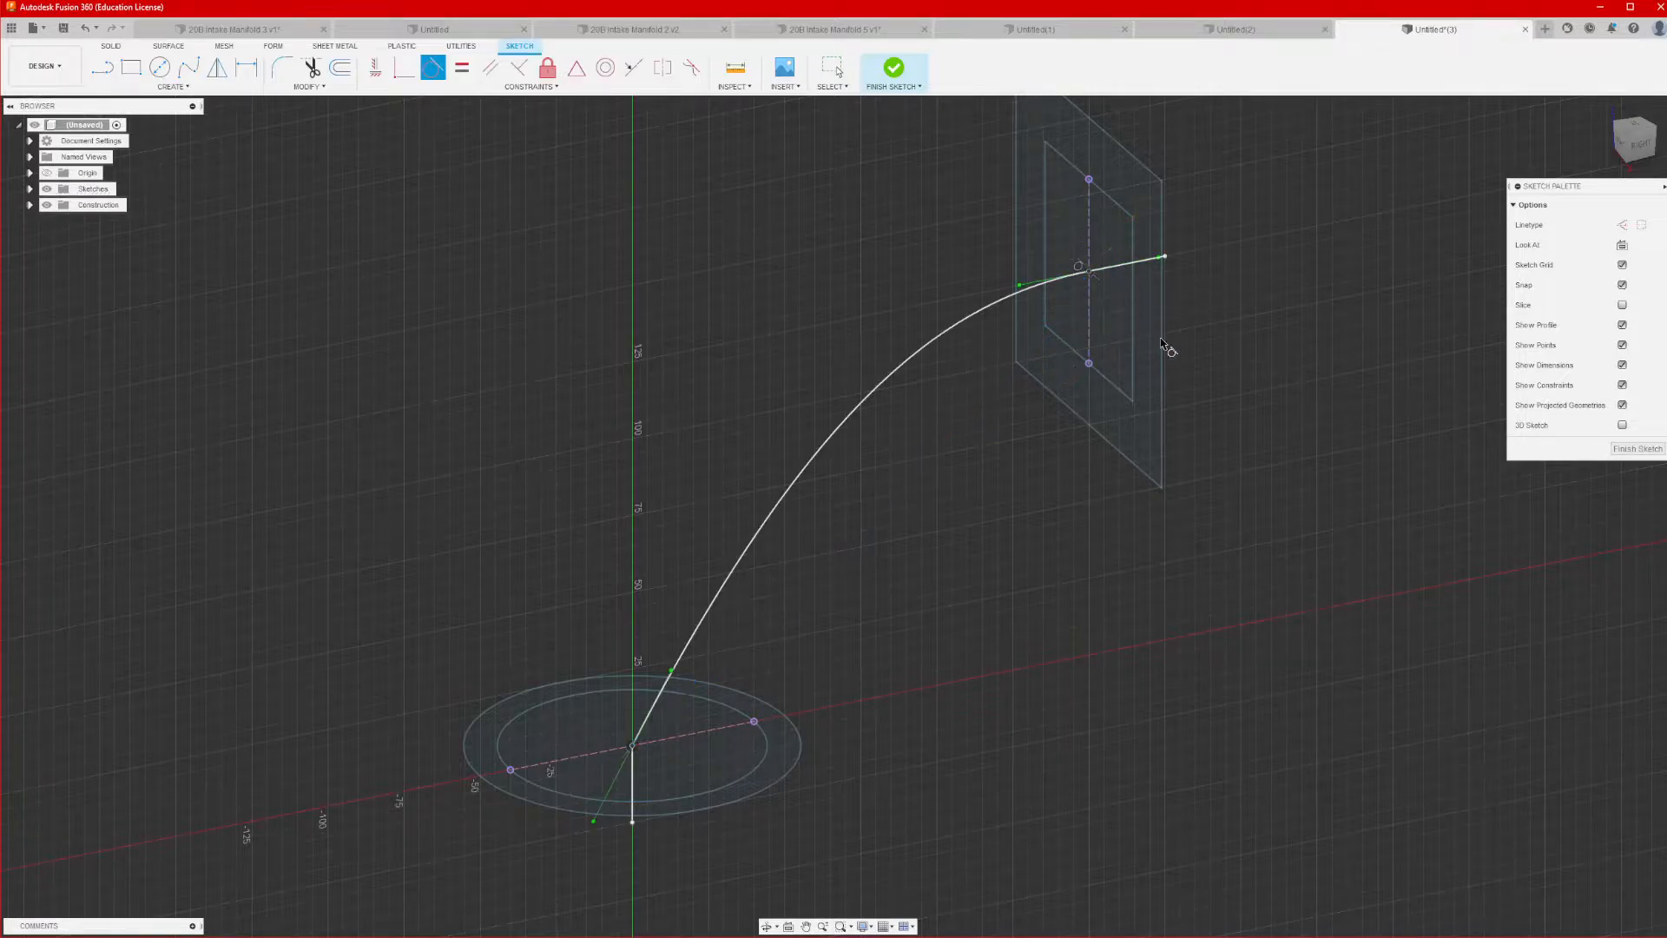
pyautogui.click(734, 577)
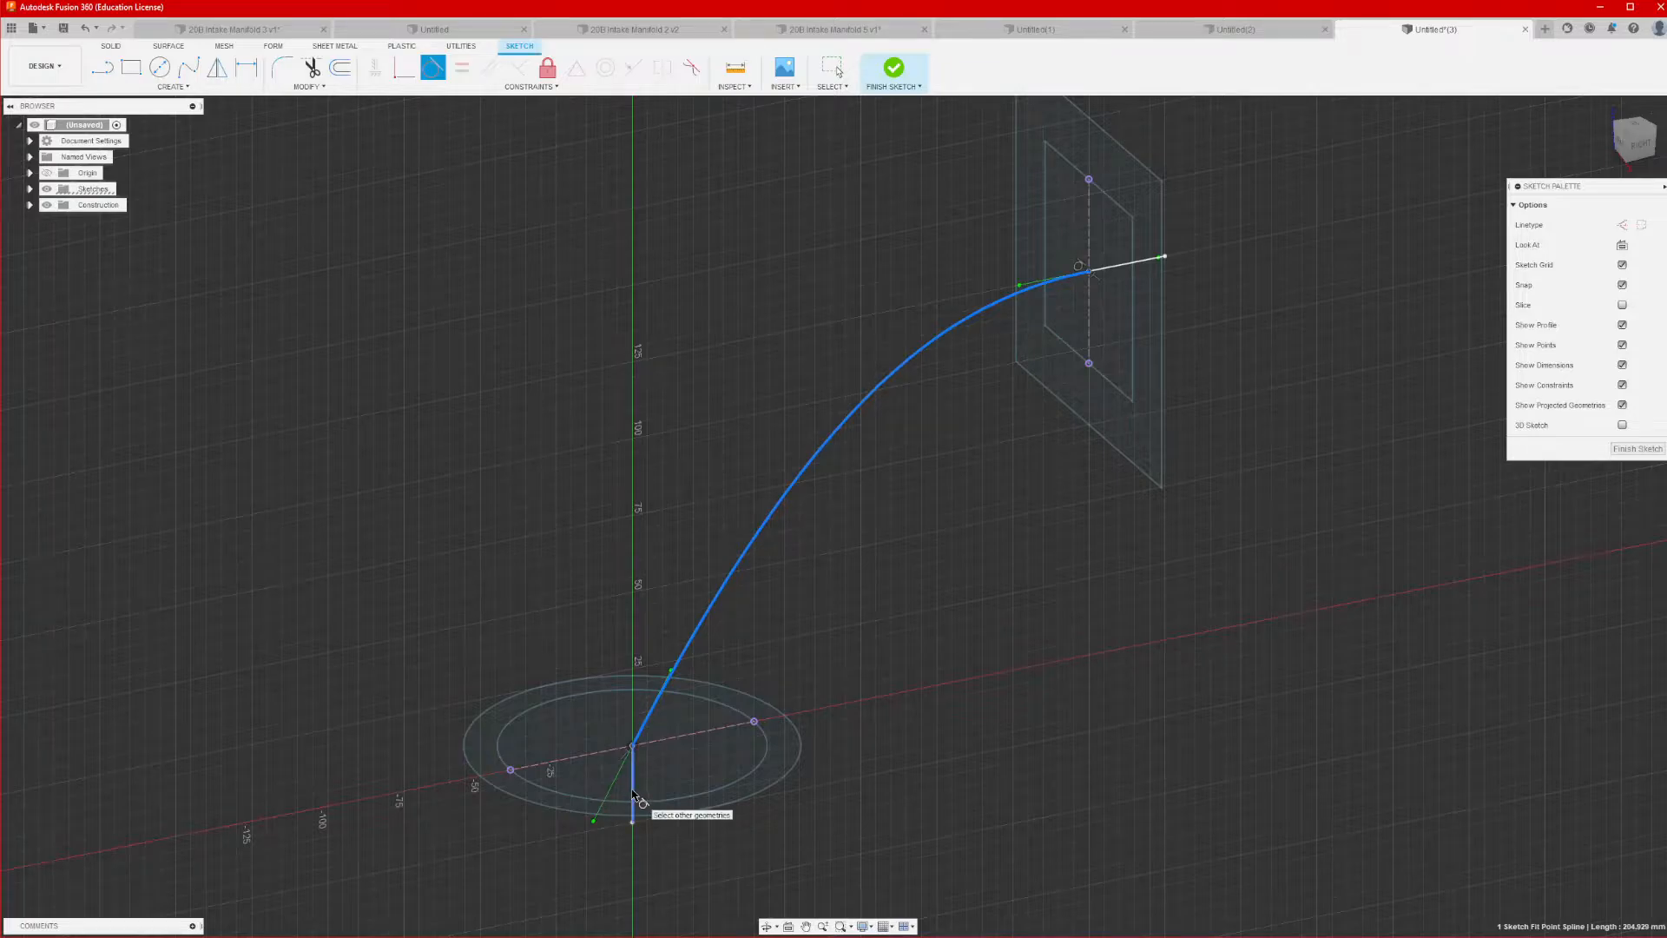
pyautogui.click(632, 794)
pyautogui.scroll(-3, 747, 686)
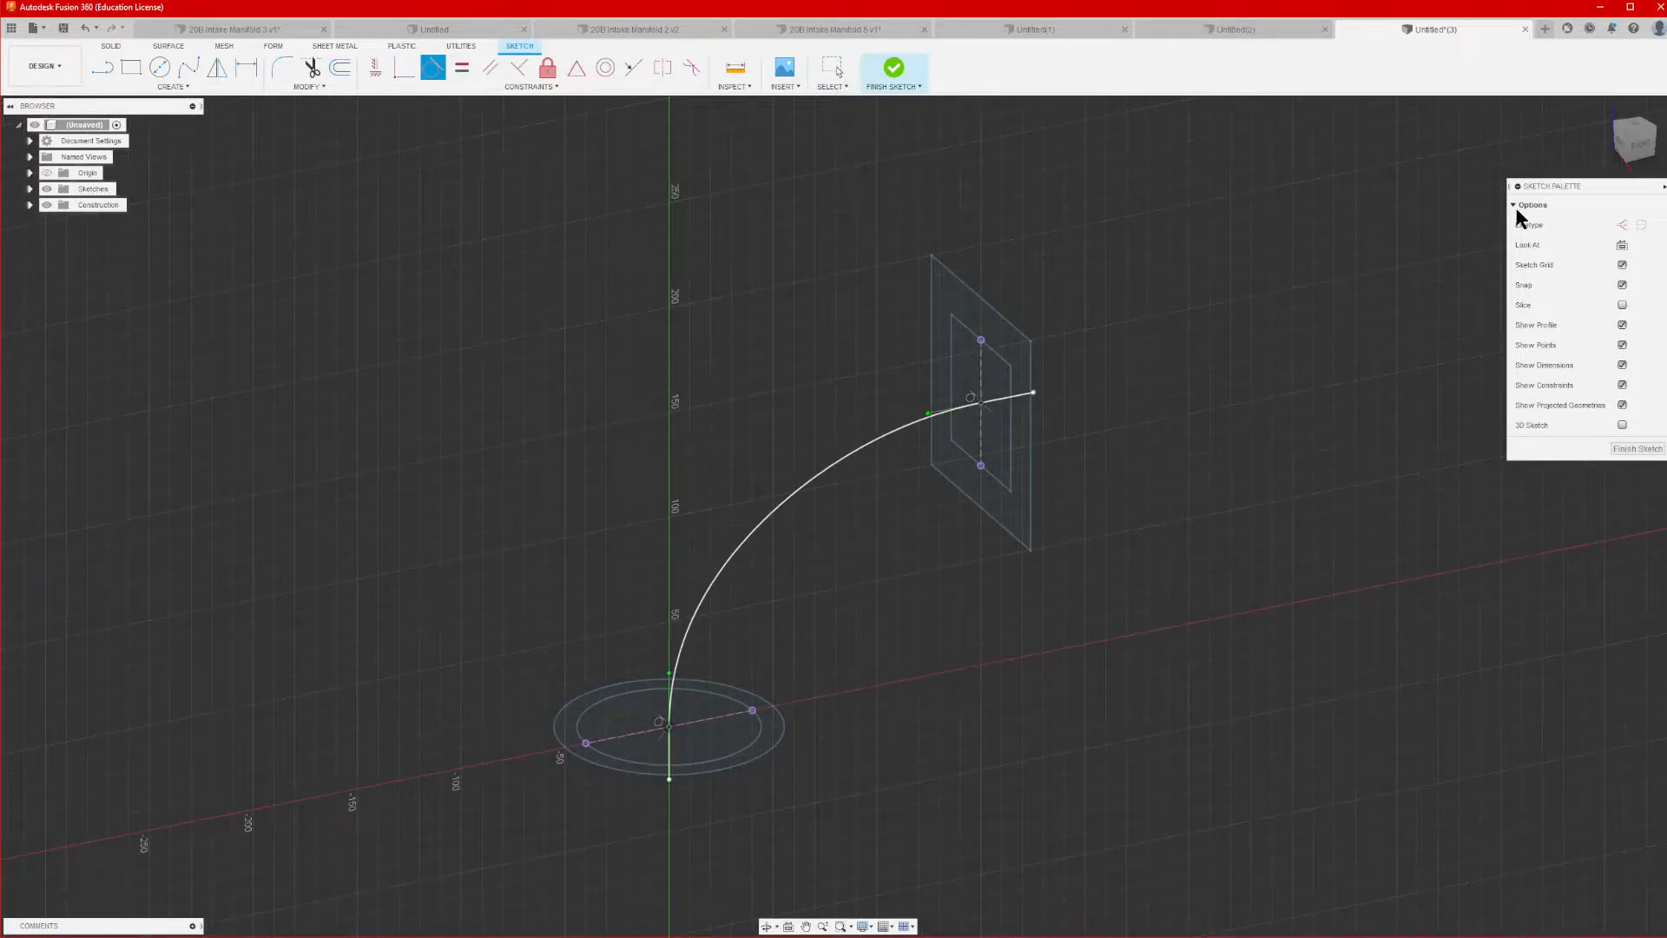
pyautogui.moveTo(1628, 140)
pyautogui.mouseDown()
pyautogui.moveTo(1658, 131)
pyautogui.moveTo(1641, 144)
pyautogui.mouseUp()
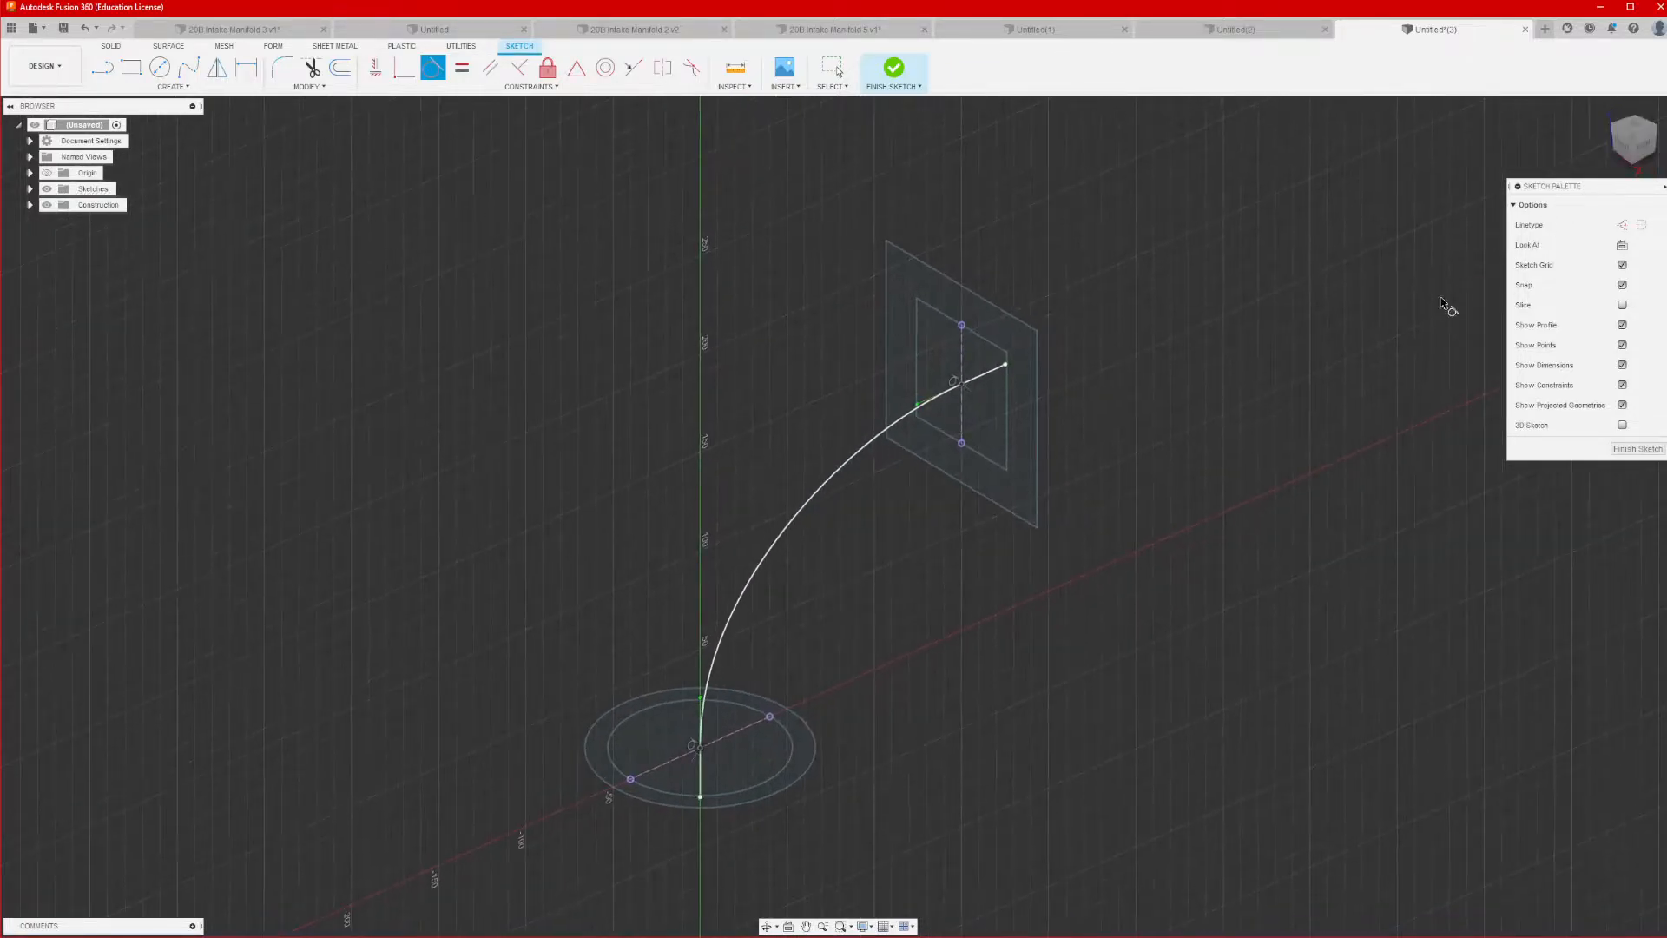
pyautogui.rightClick(1190, 464)
pyautogui.click(1247, 462)
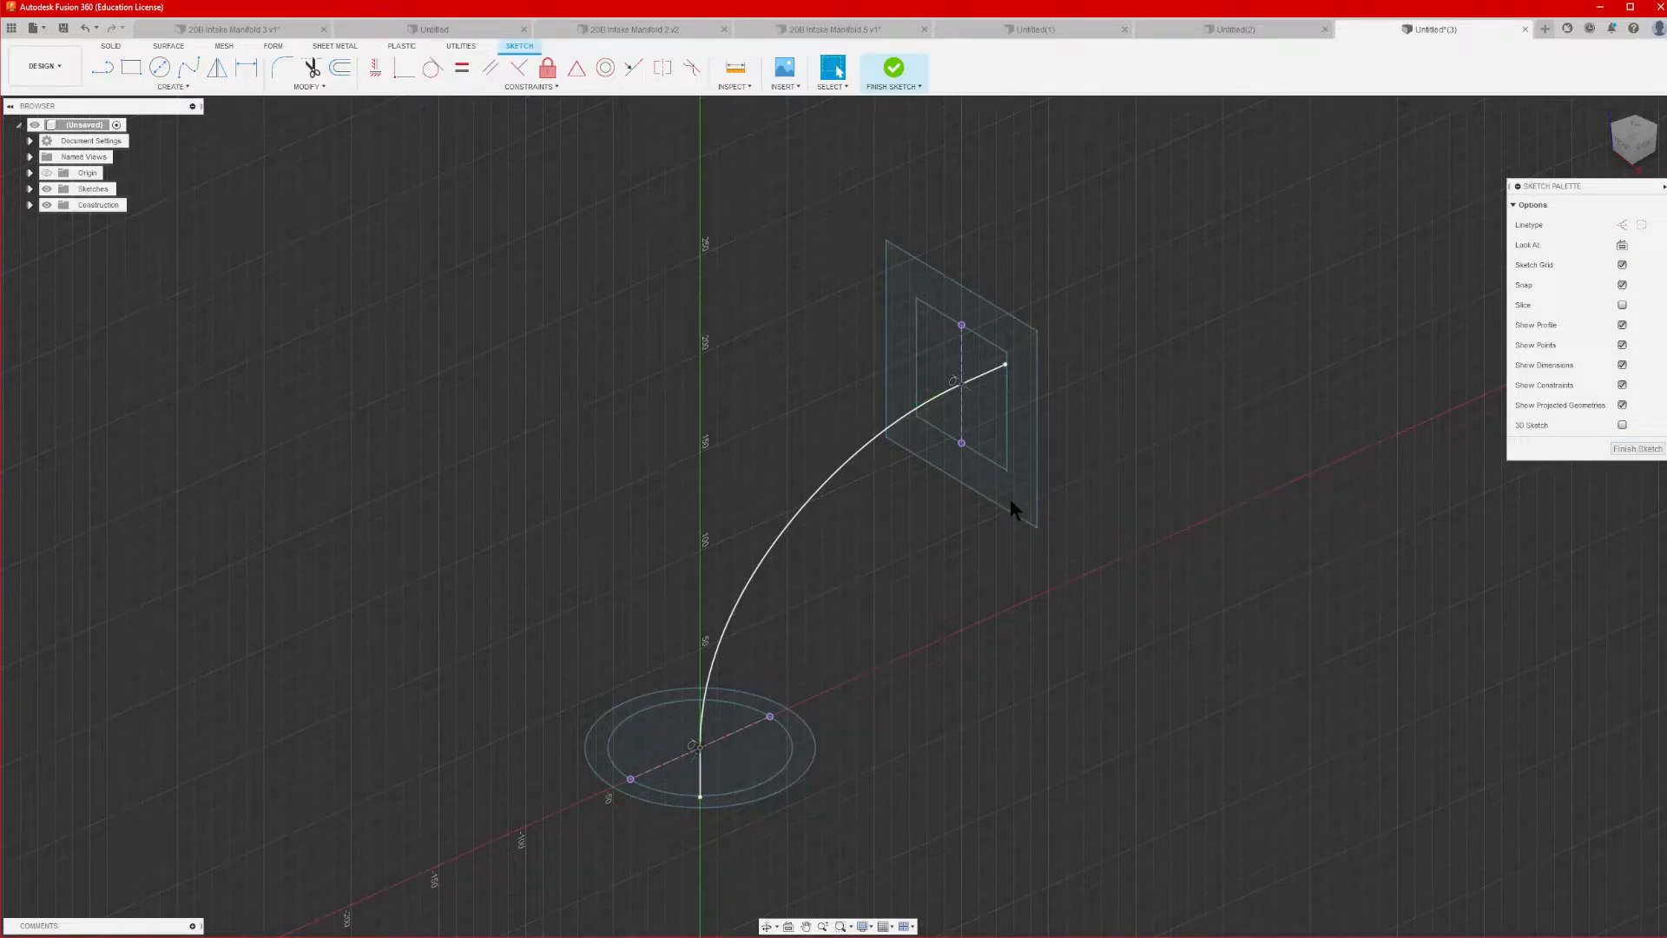
# Insert a spline fit point near the middle of the spline
pyautogui.click(821, 487)
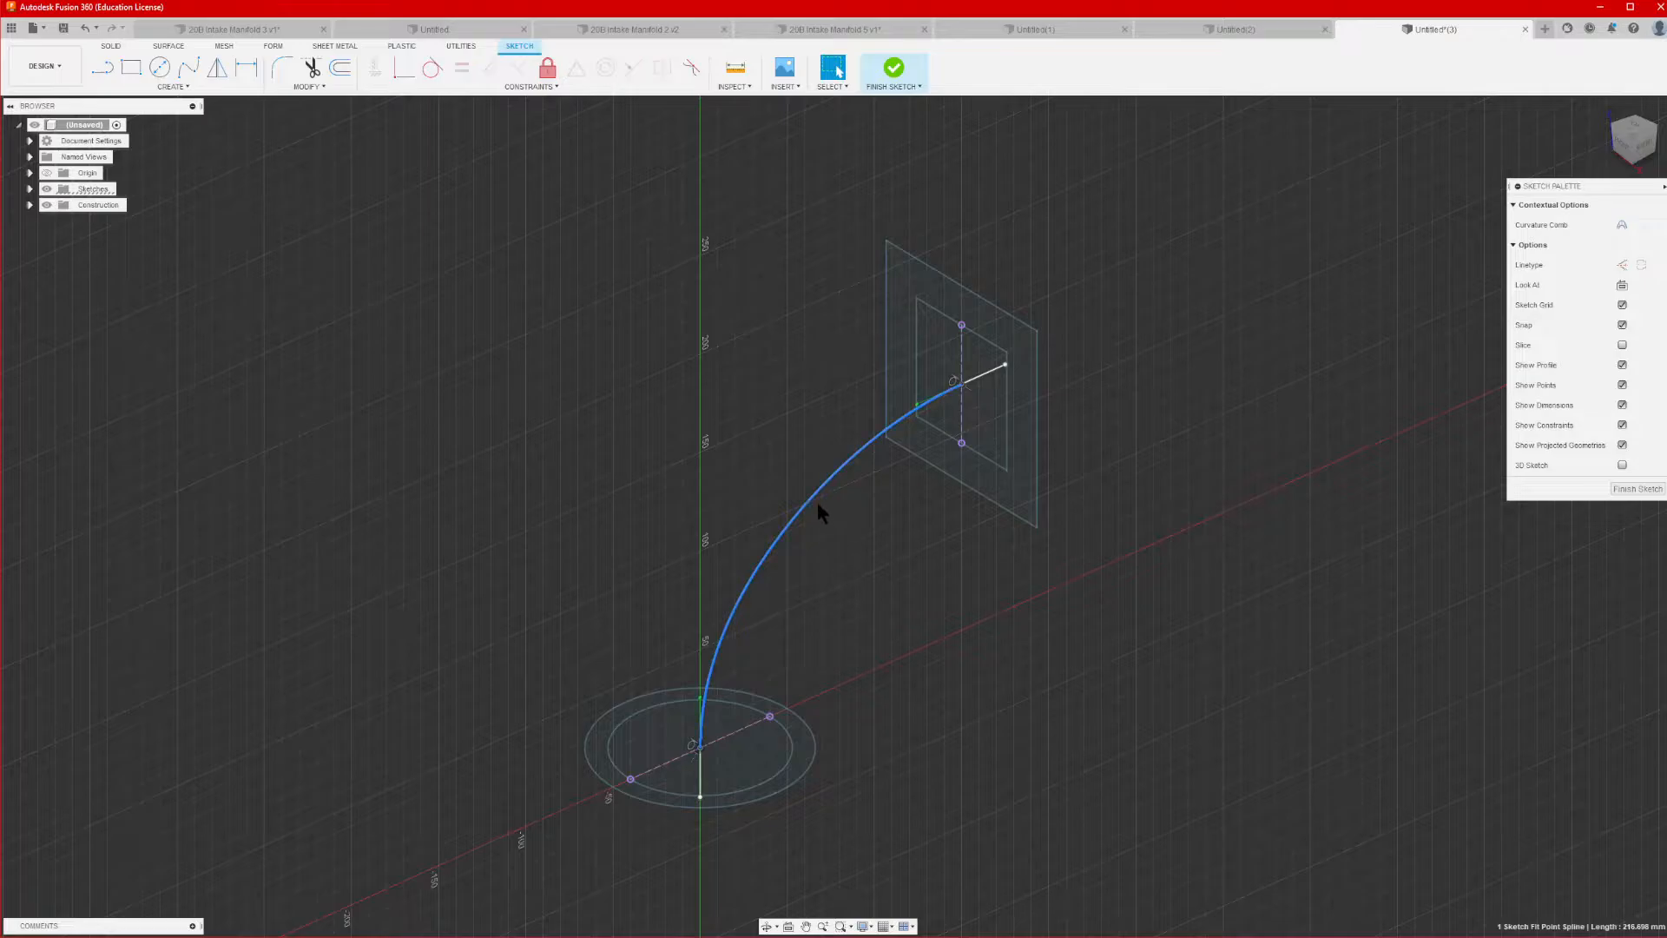
pyautogui.rightClick(813, 500)
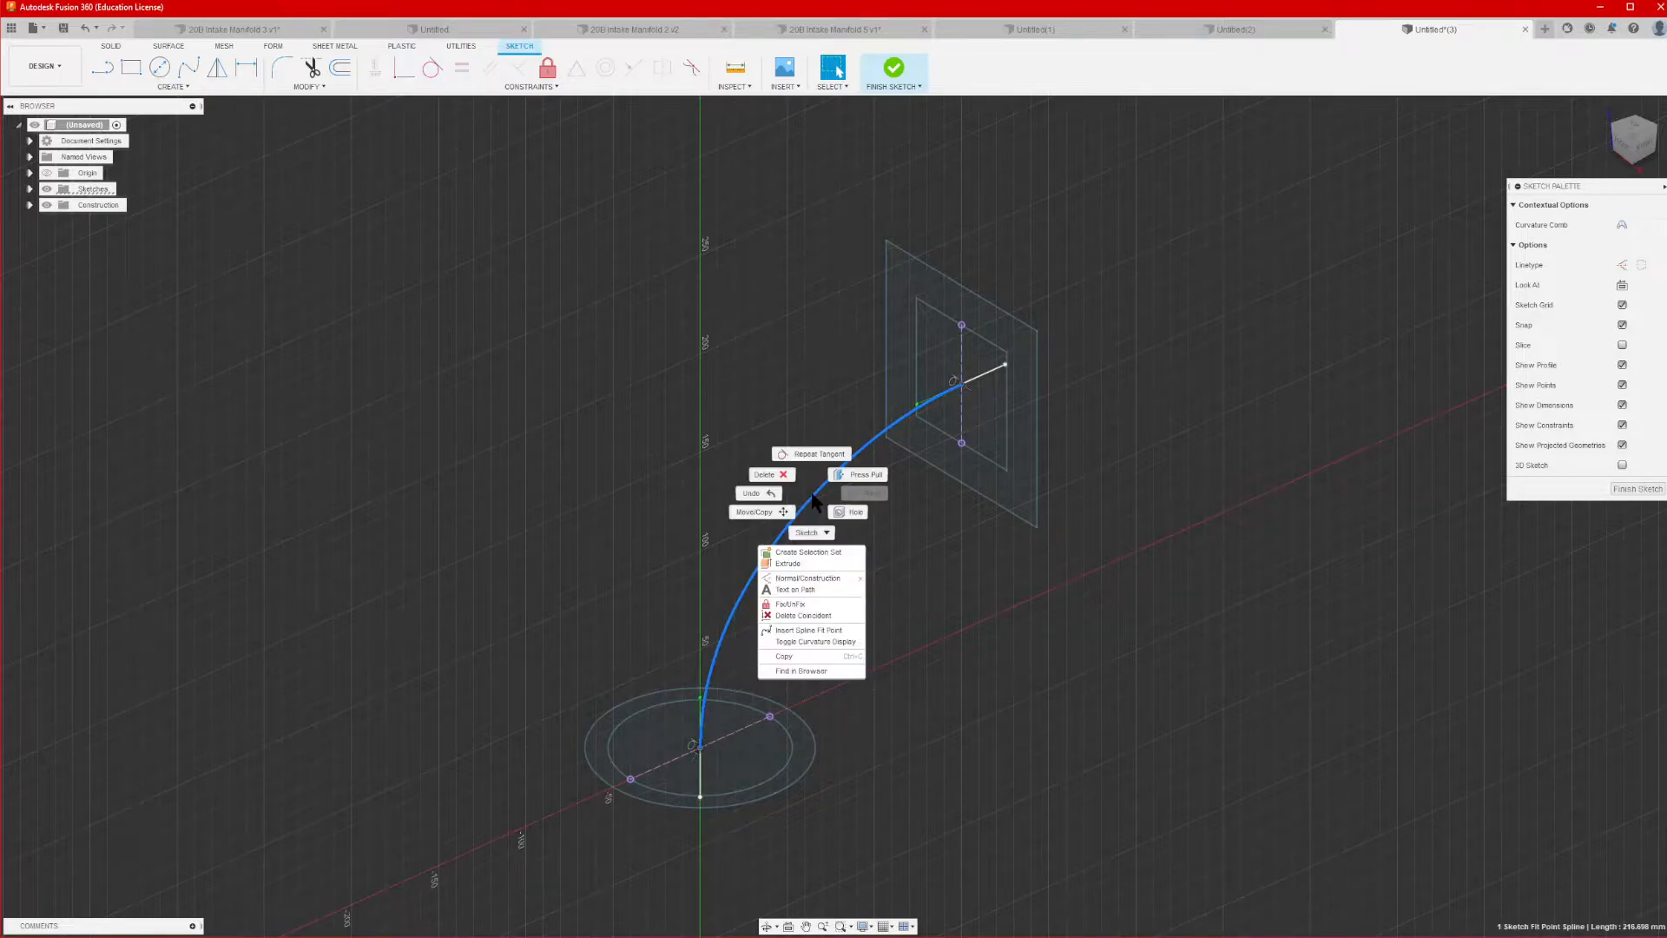
pyautogui.click(809, 629)
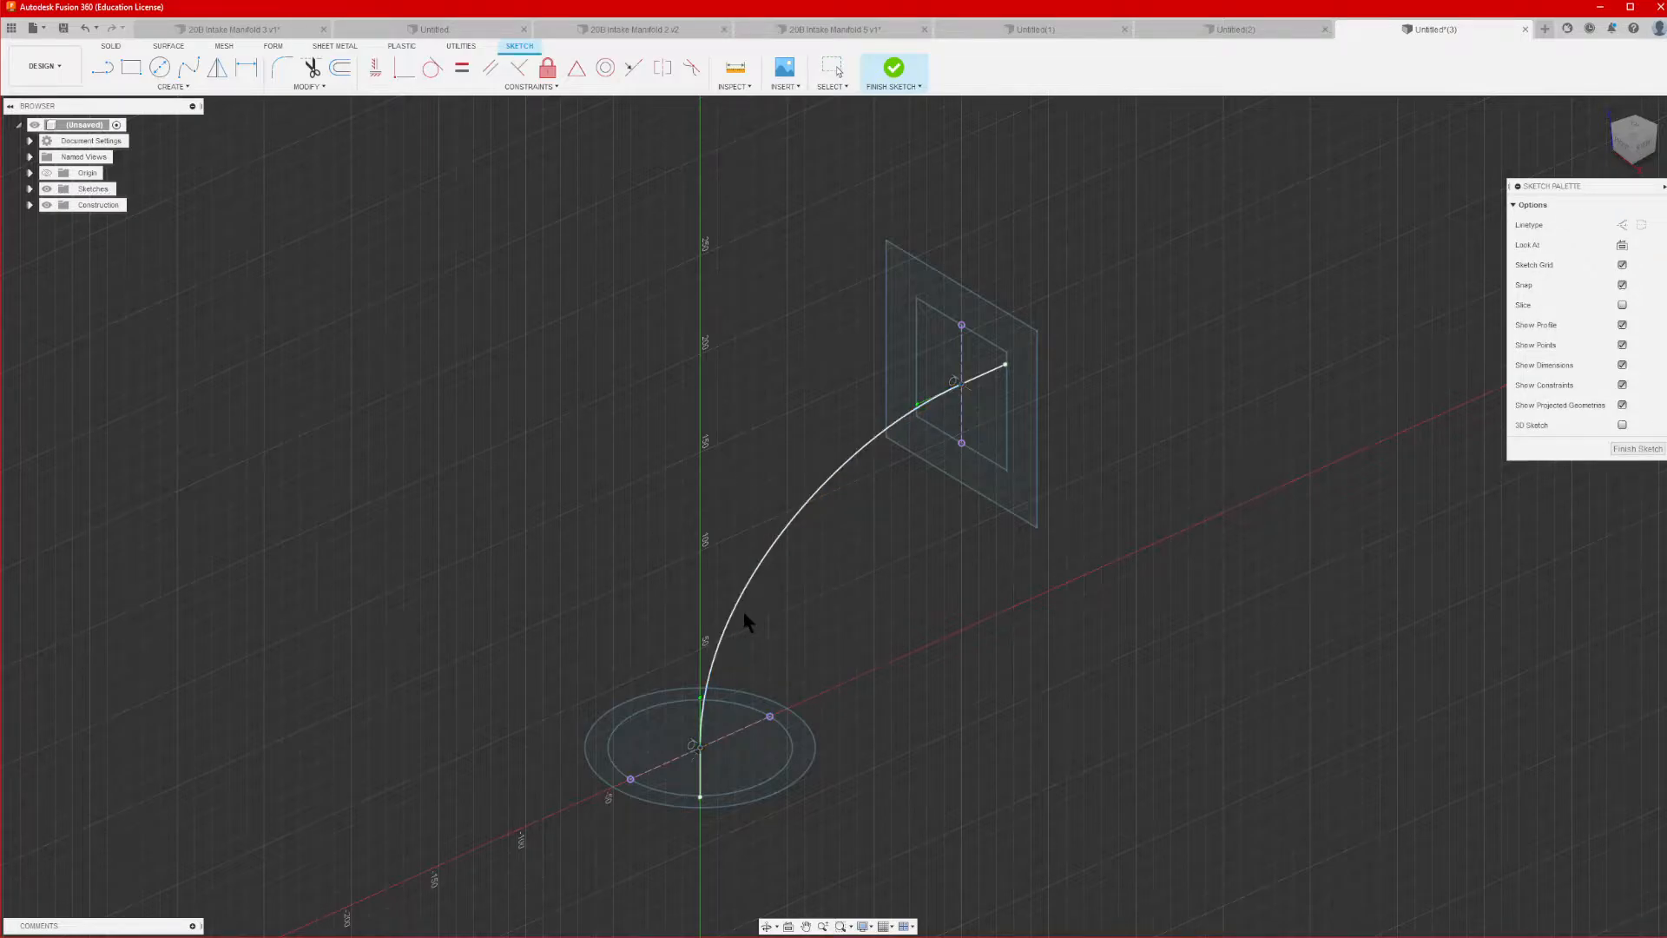
pyautogui.click(805, 507)
pyautogui.moveTo(842, 512)
pyautogui.keyDown('shift'); pyautogui.mouseDown(button='middle')
pyautogui.moveTo(903, 521)
pyautogui.moveTo(920, 460)
pyautogui.moveTo(1091, 341)
pyautogui.mouseUp(button='middle'); pyautogui.keyUp('shift')
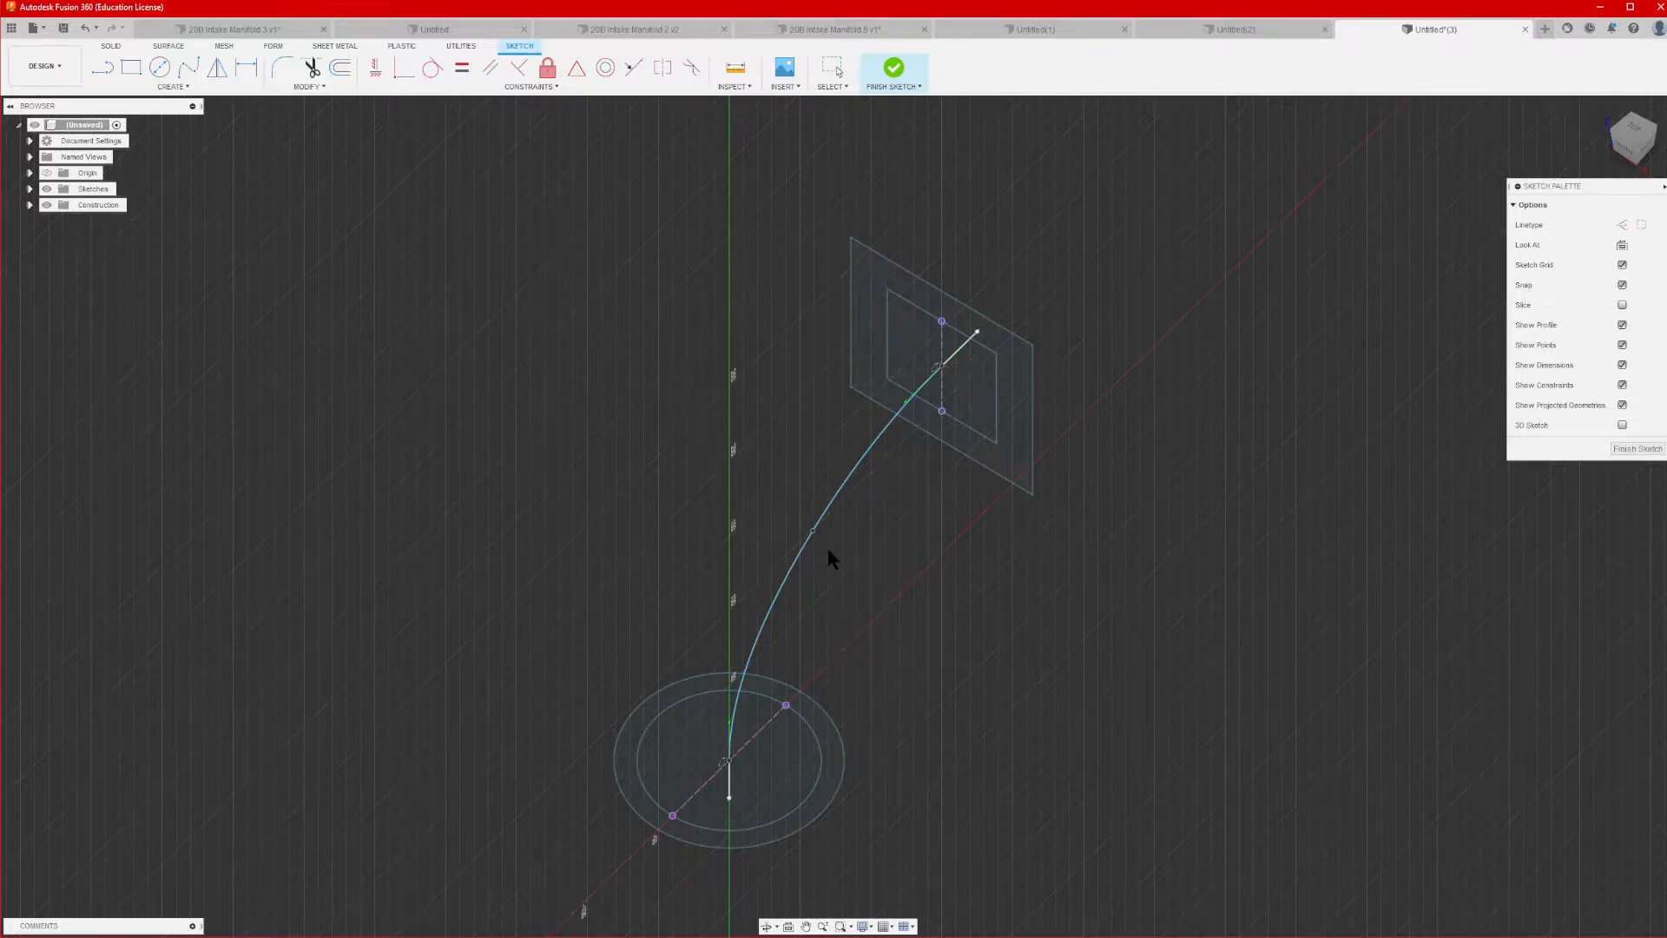
pyautogui.rightClick(913, 502)
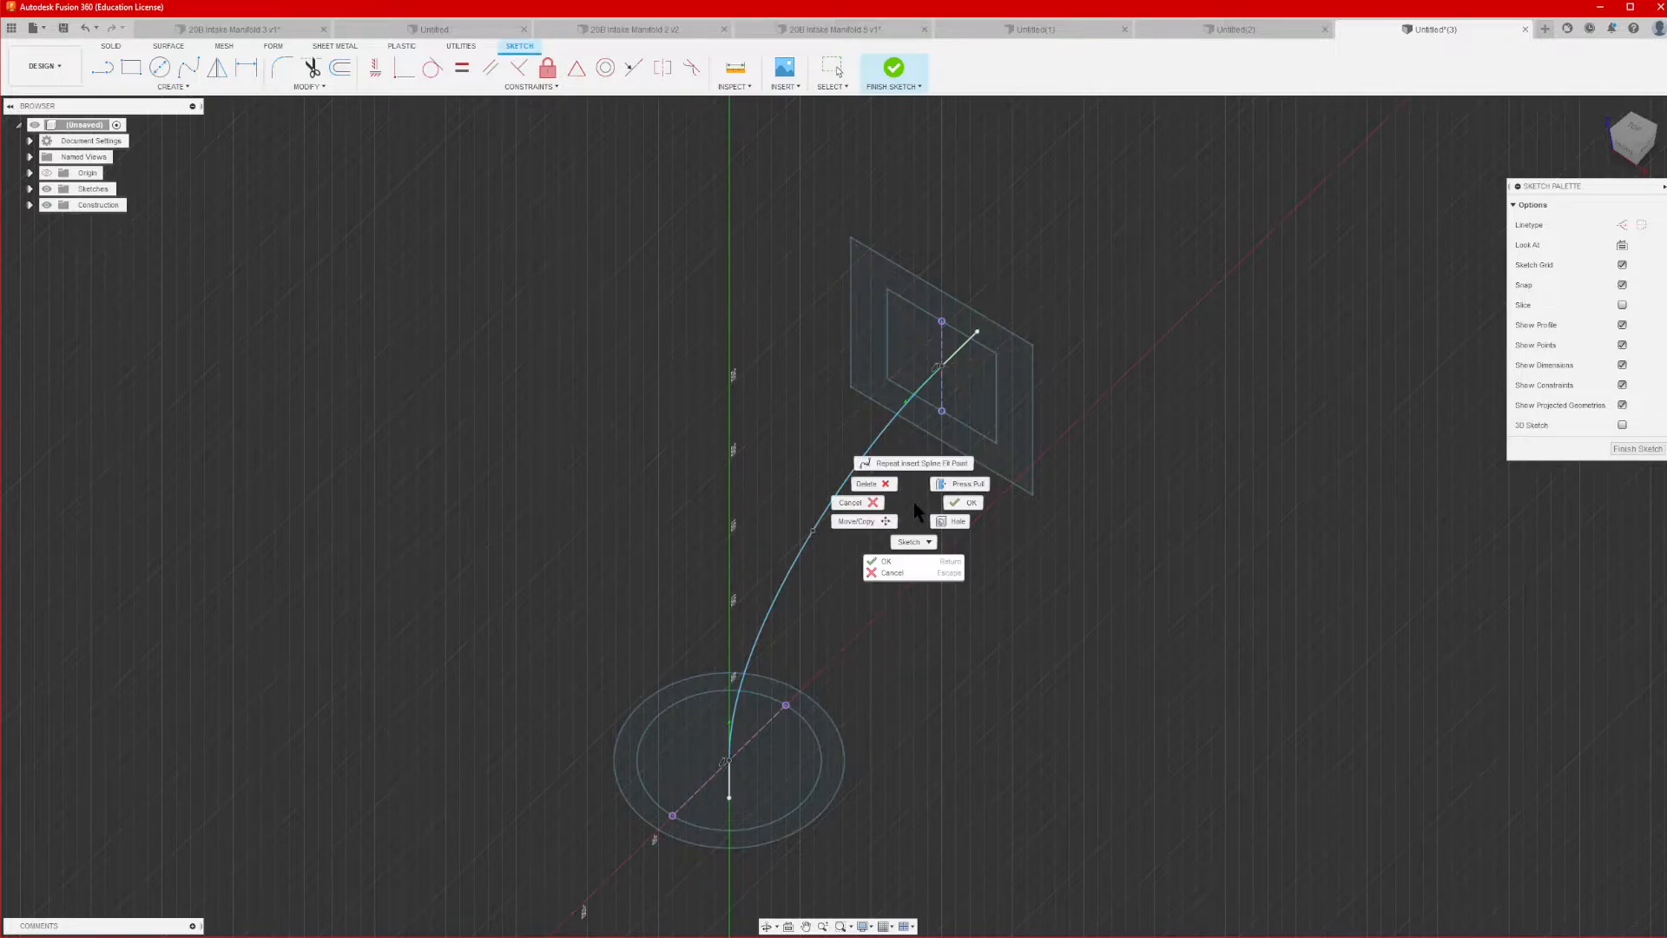
pyautogui.click(962, 501)
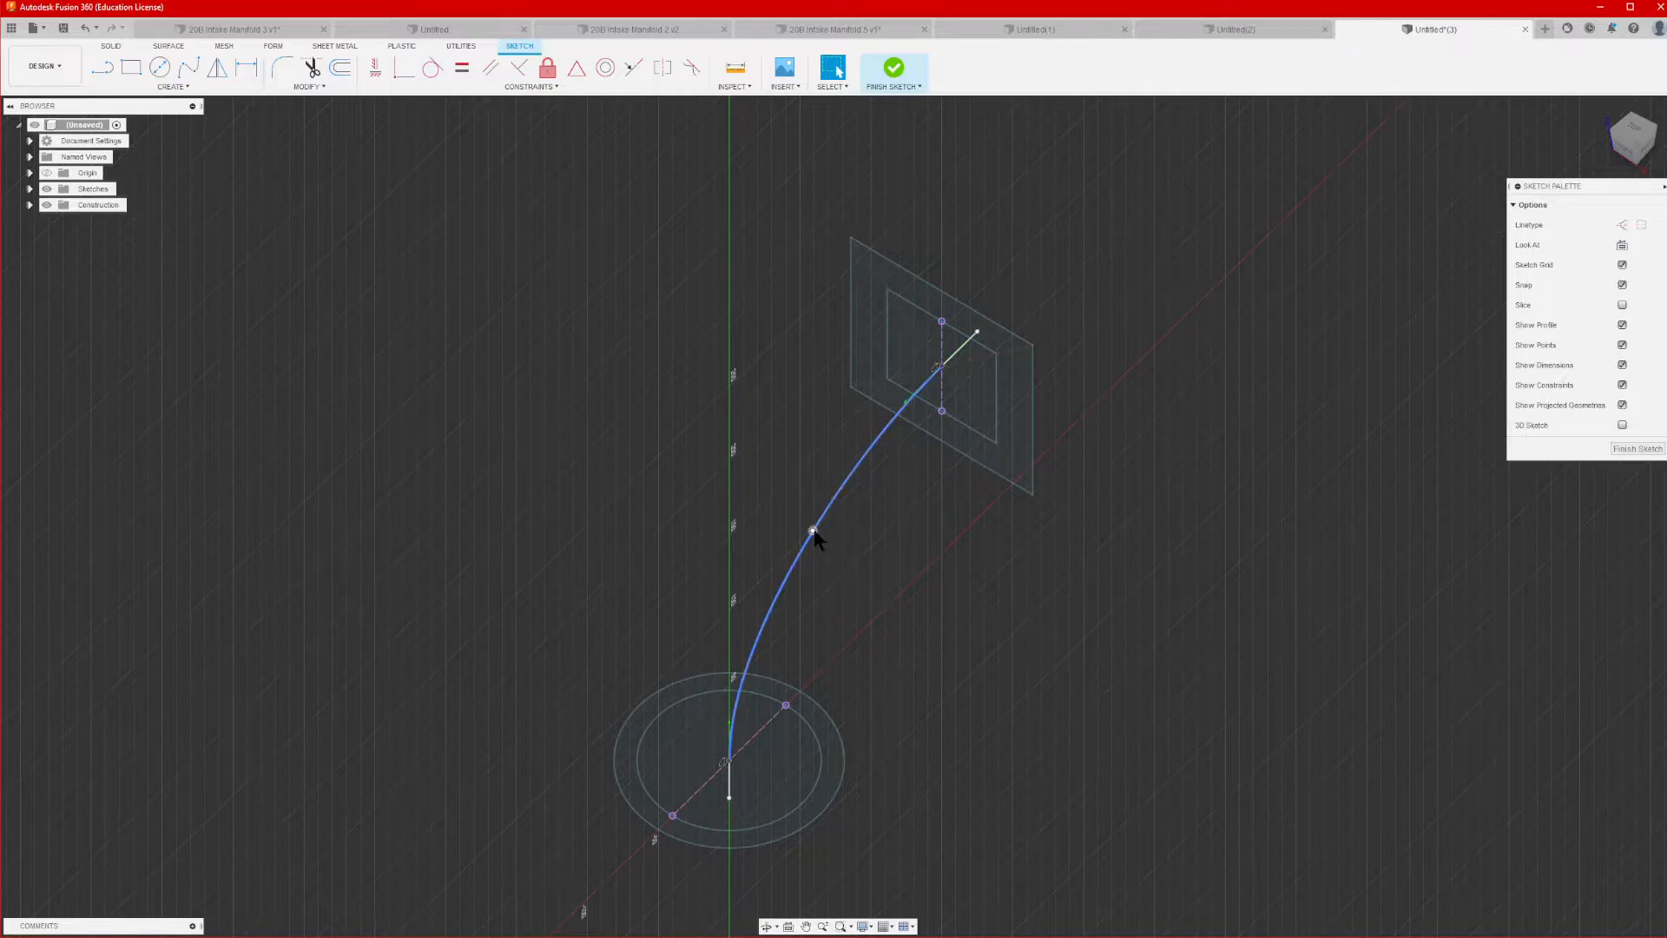
# Move the spline's middle fit point -10 mm in Z, out of the sketch plane, and finish the sketch
pyautogui.click(814, 532)
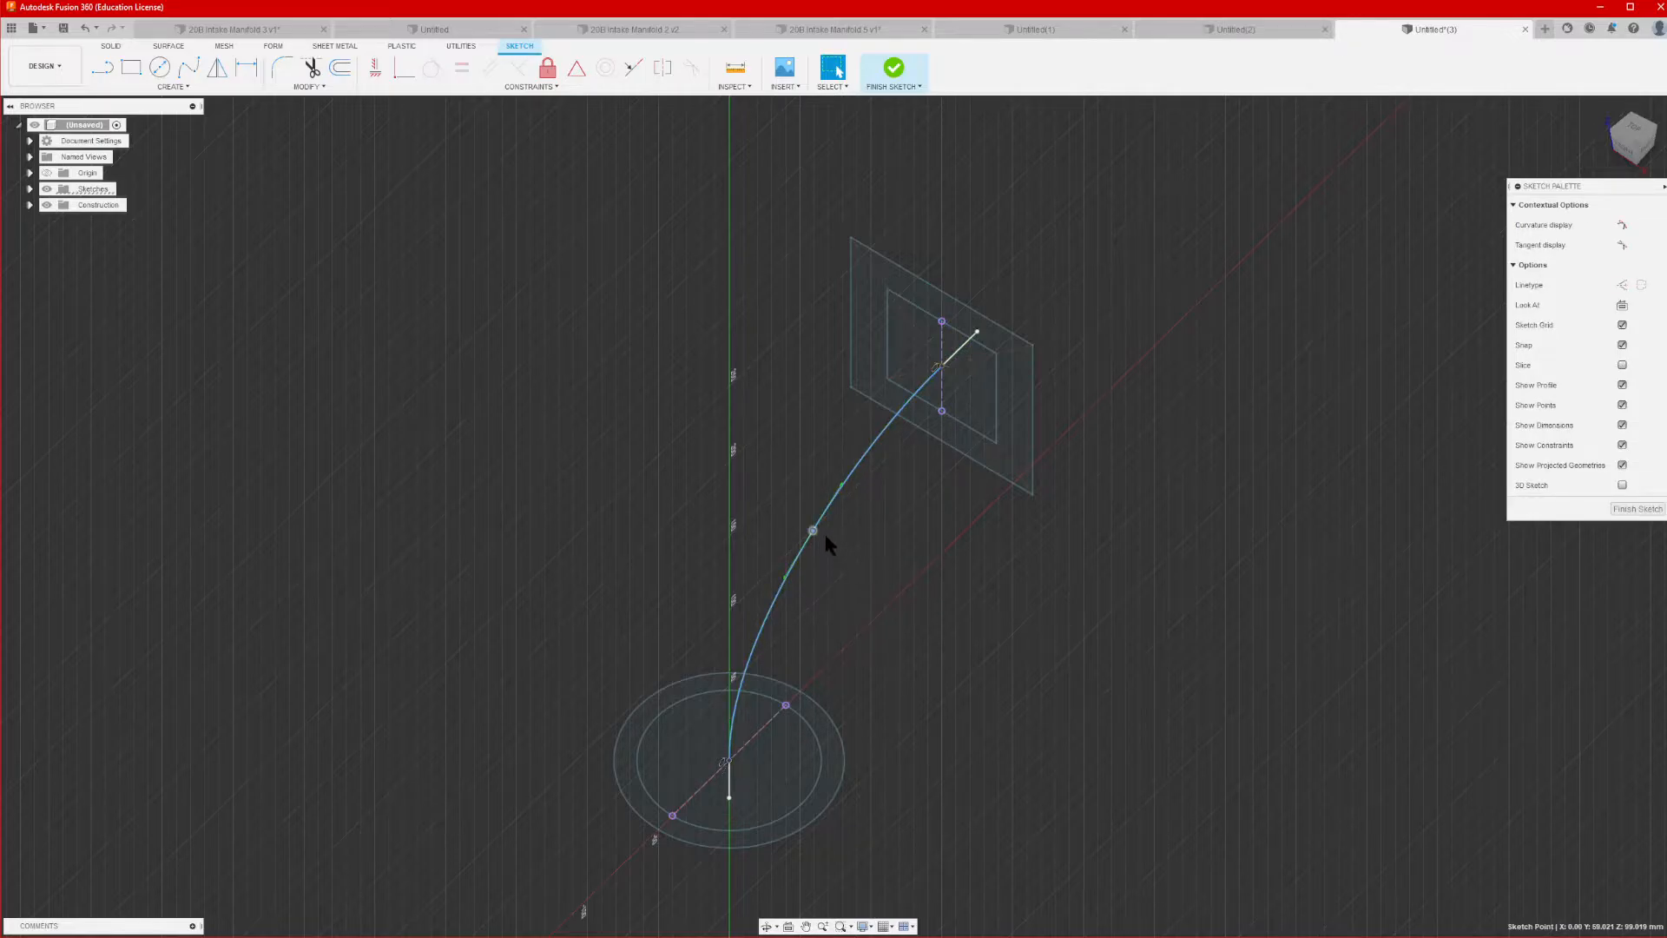
pyautogui.press('m')
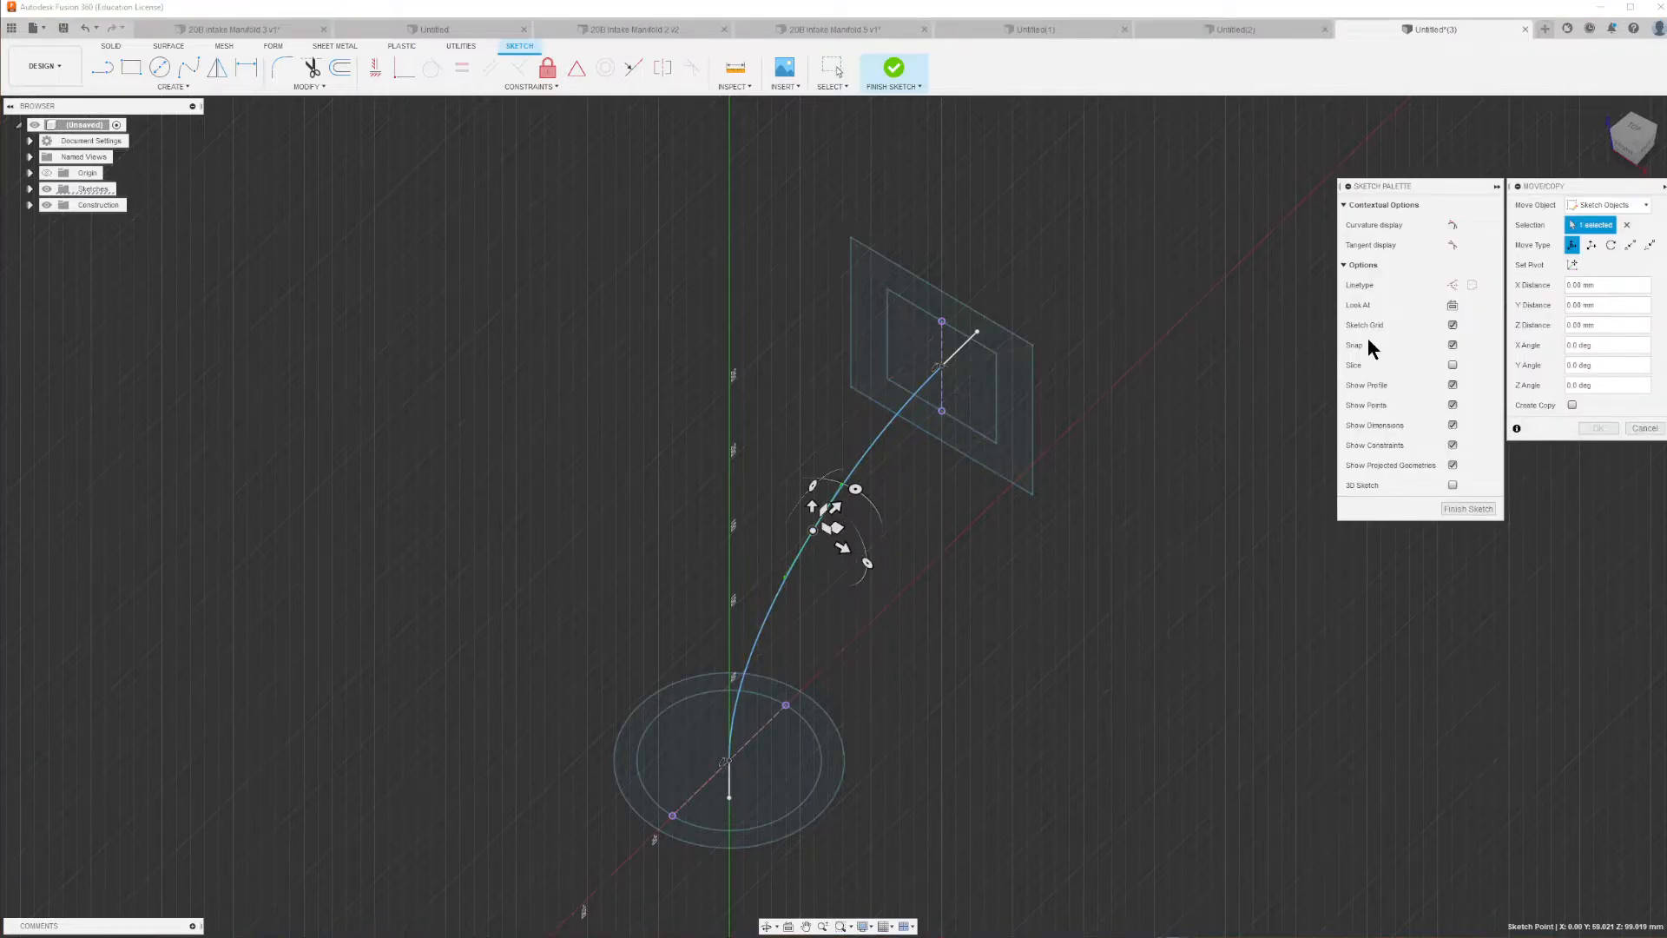
pyautogui.moveTo(843, 549); pyautogui.dragTo(821, 525)
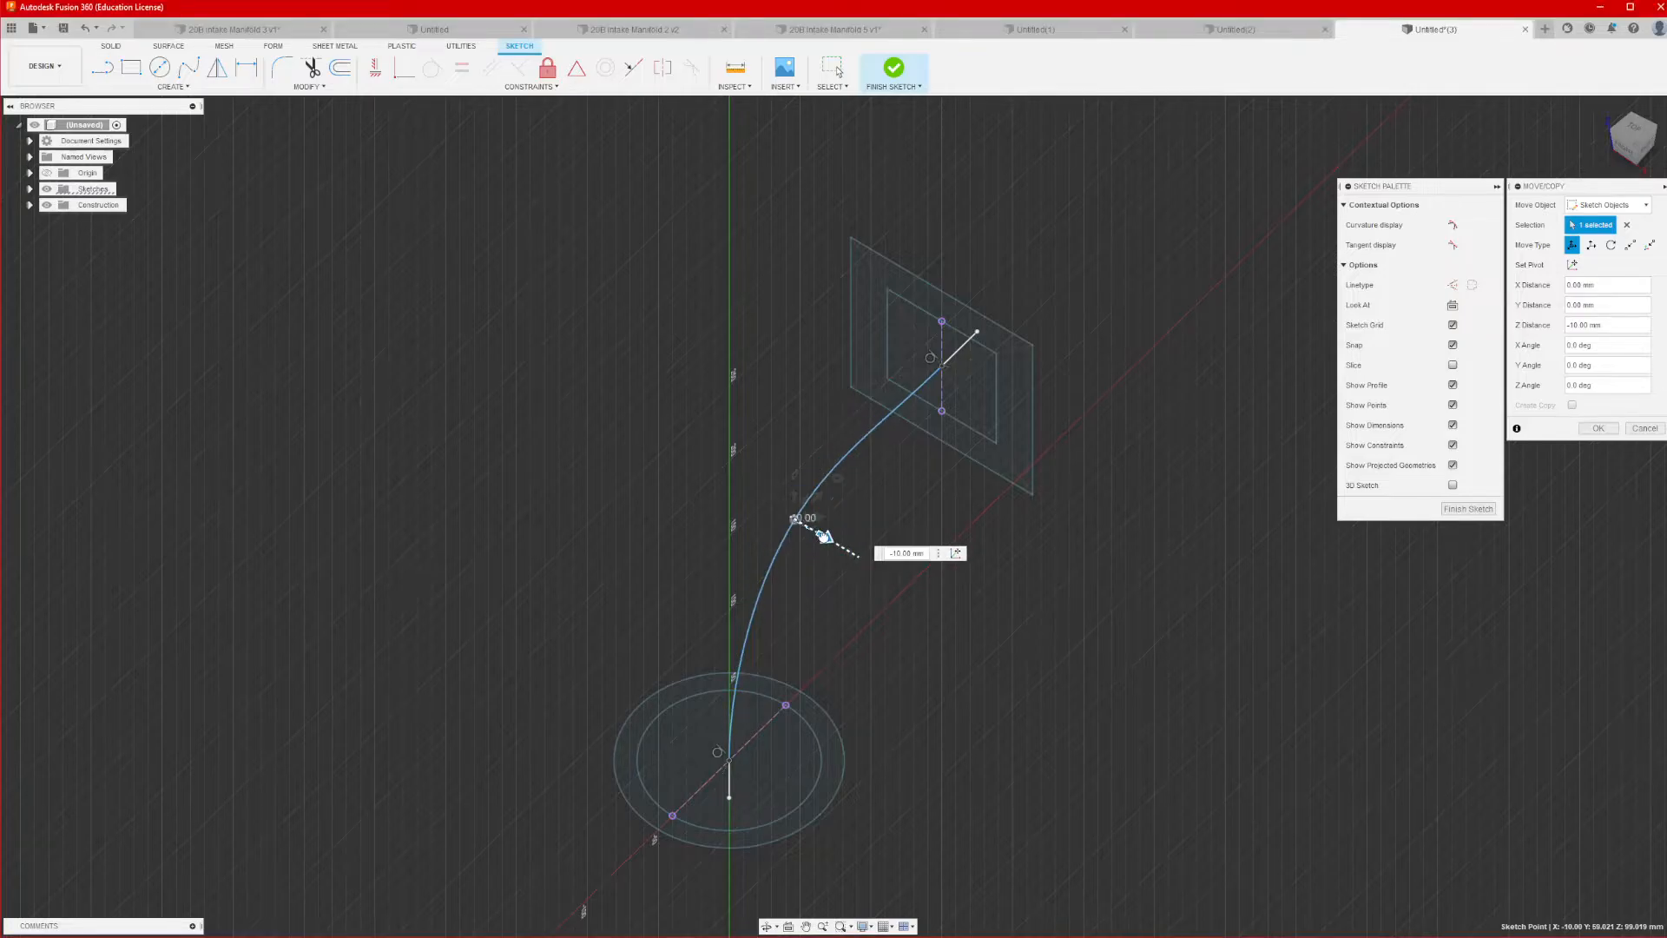
pyautogui.click(1598, 428)
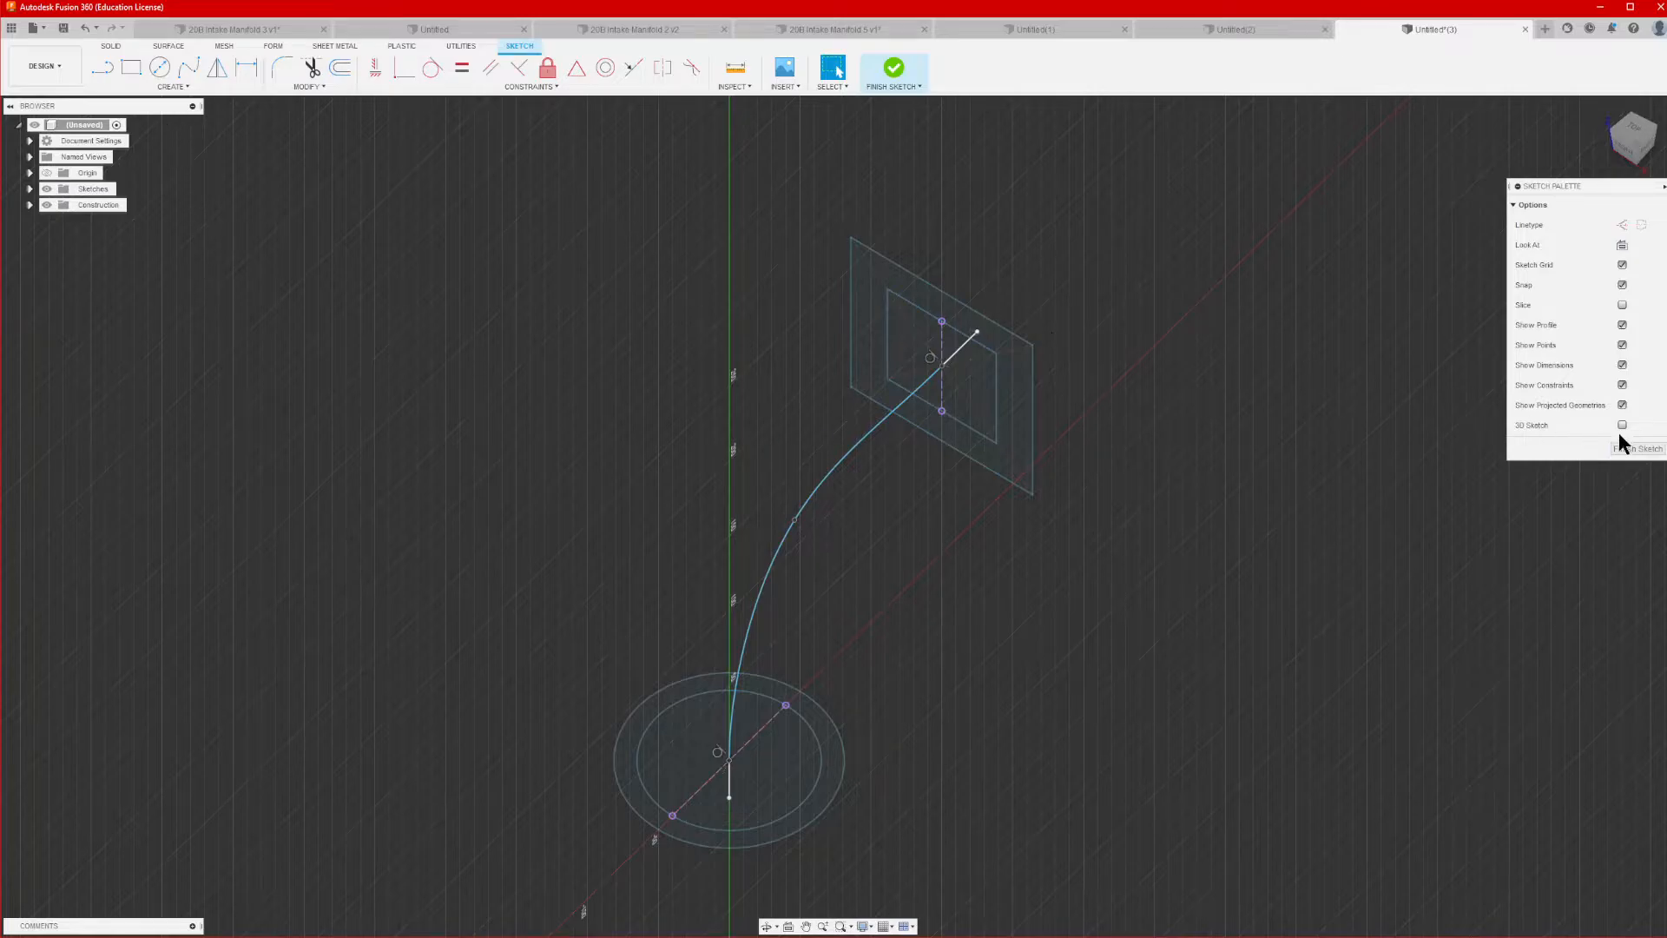
pyautogui.click(1649, 449)
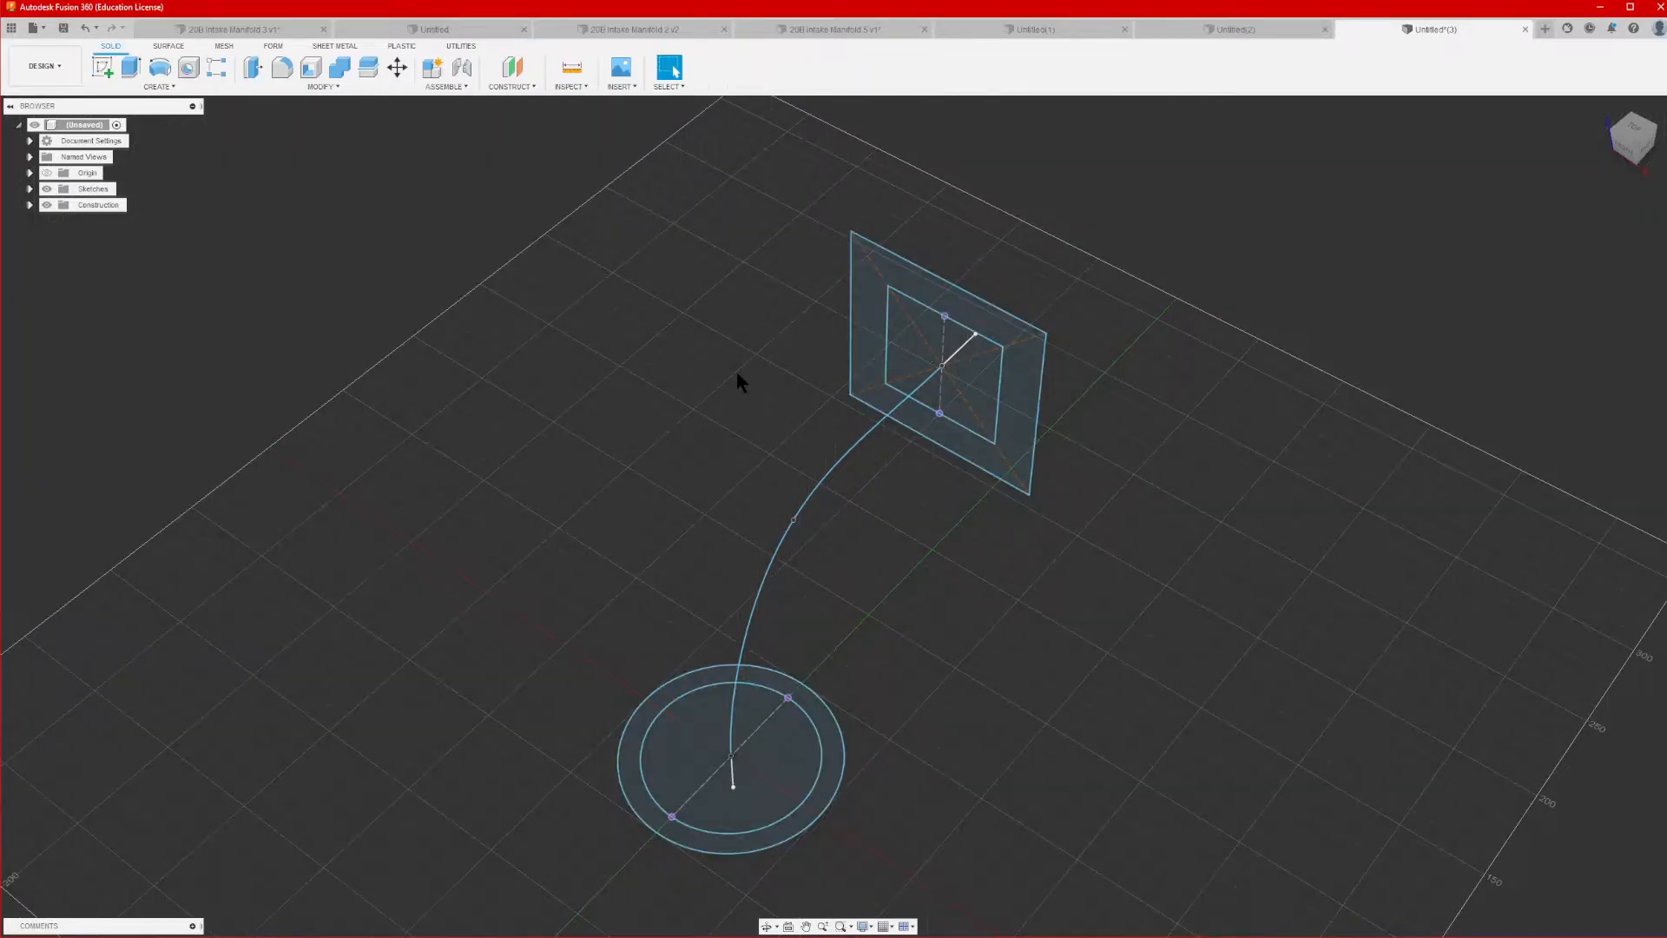
# Set up a loft from the circular ring to the square ring with the spline as its centreline
pyautogui.click(158, 87)
pyautogui.click(123, 188)
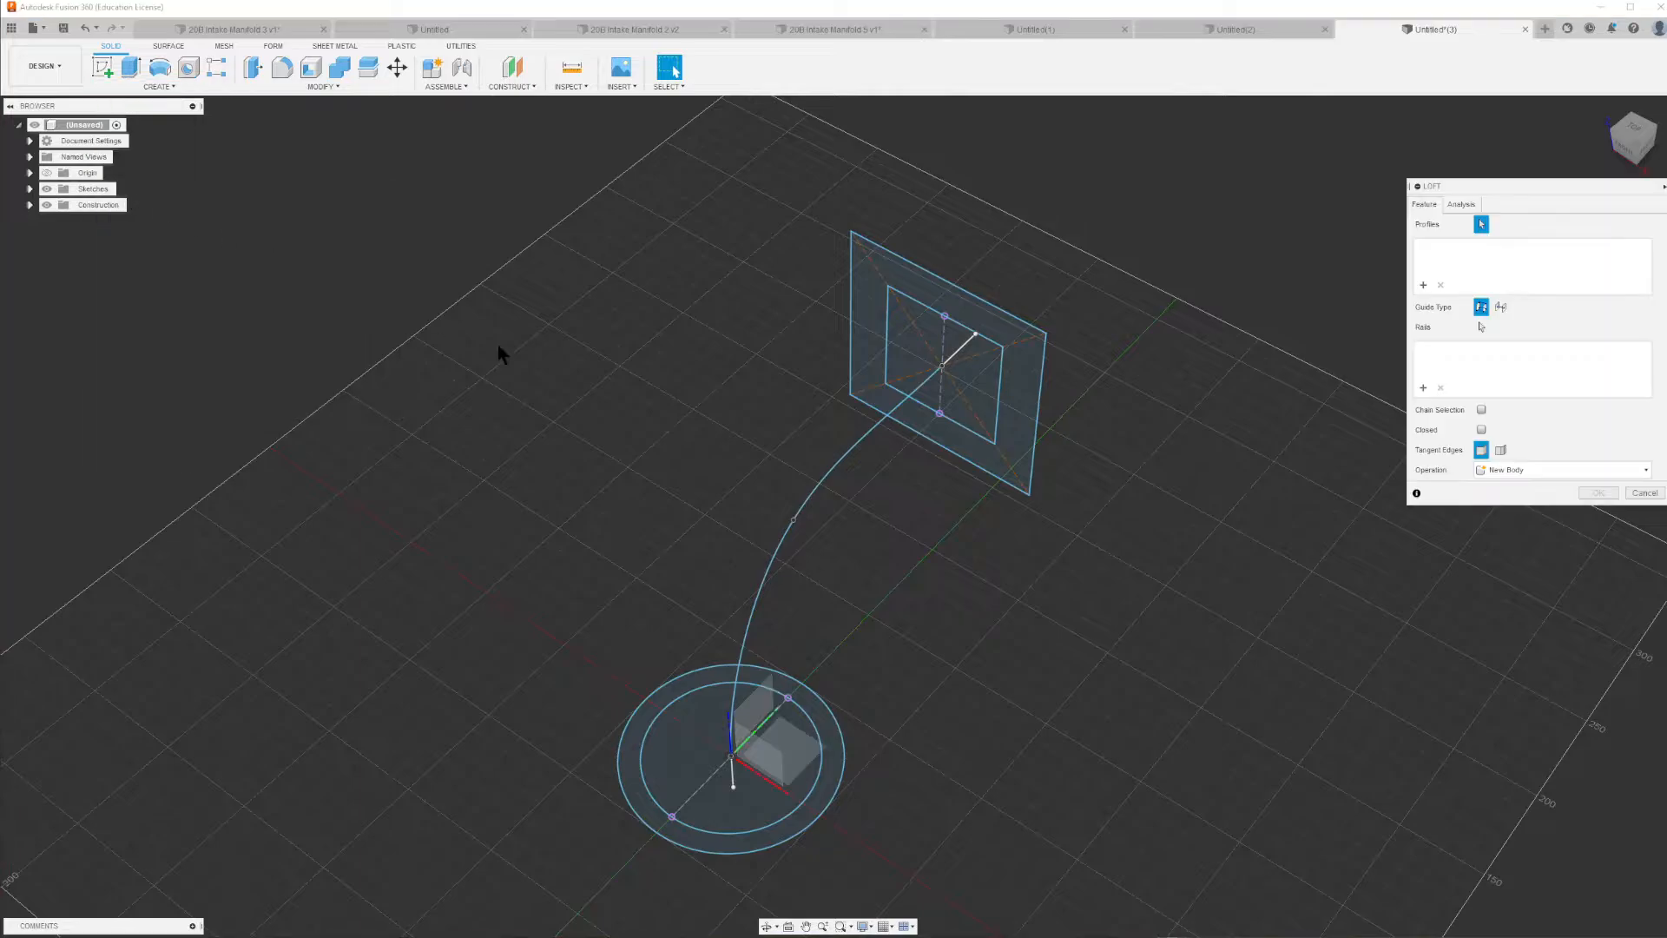
pyautogui.click(826, 716)
pyautogui.click(1013, 463)
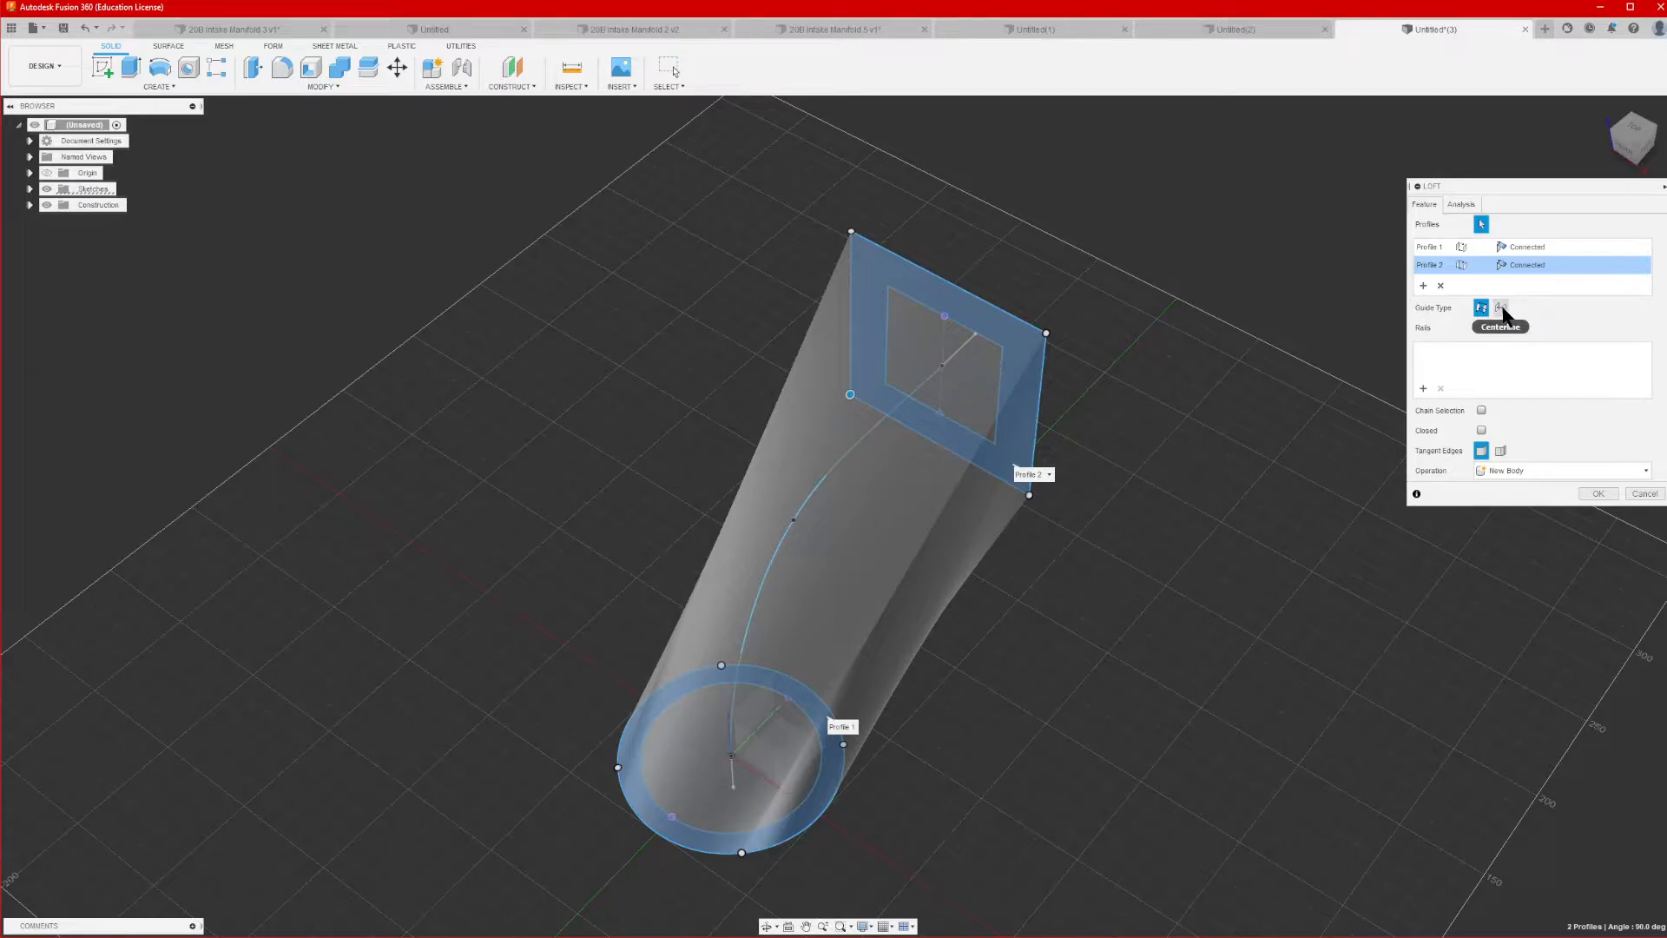
pyautogui.click(1501, 308)
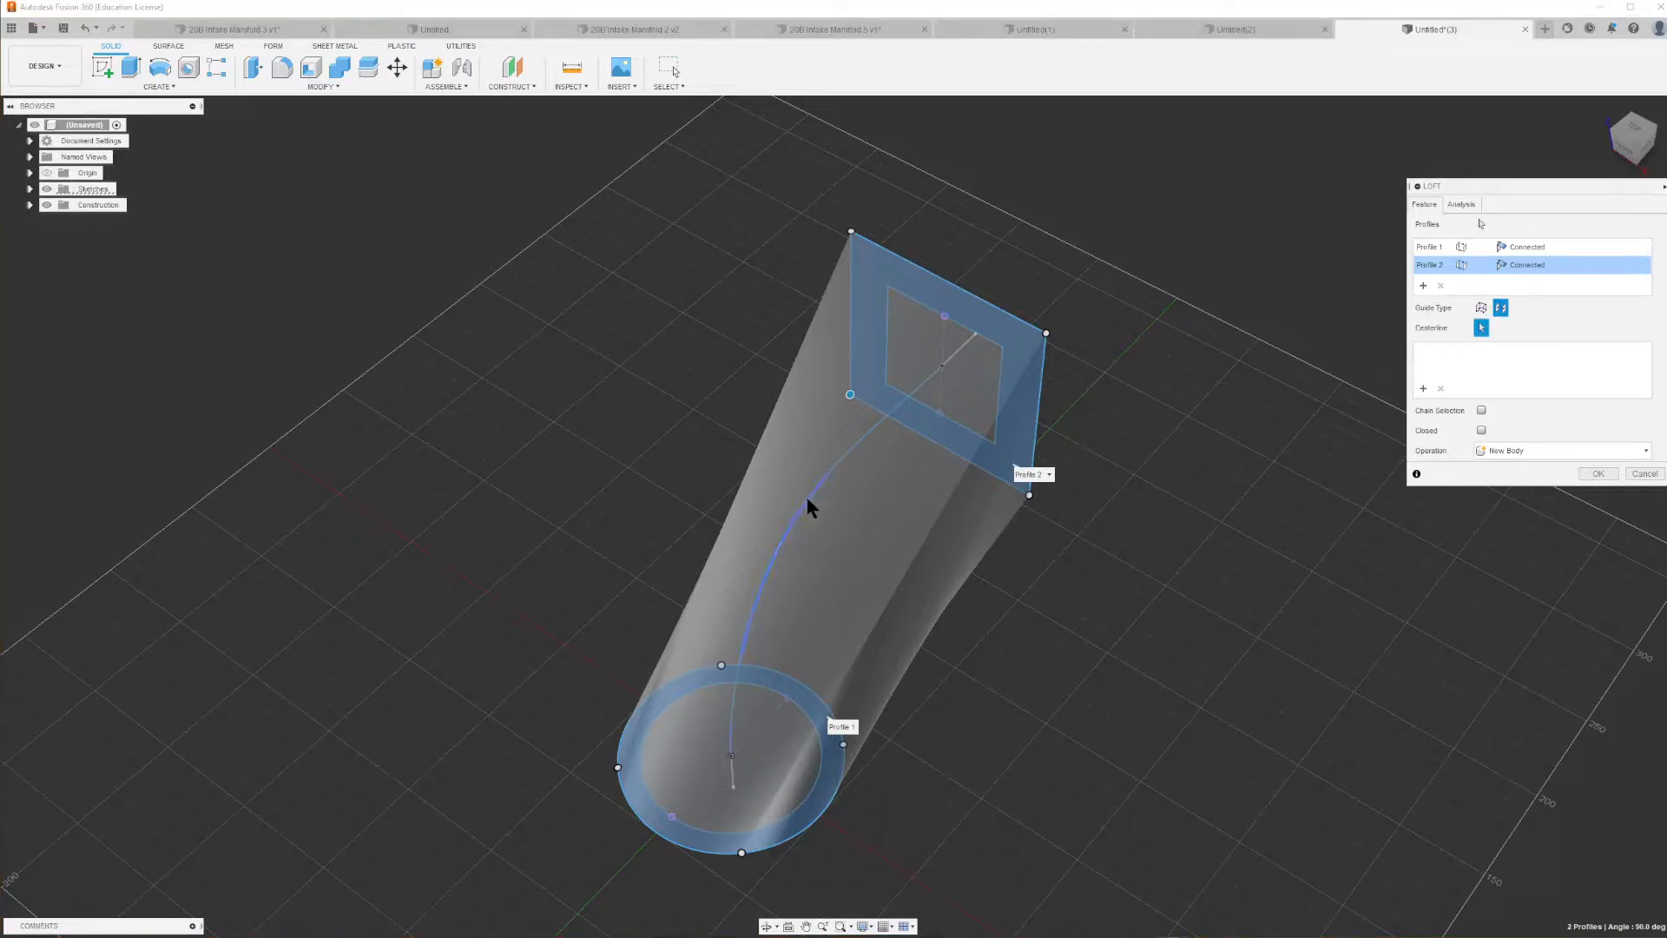
pyautogui.click(808, 499)
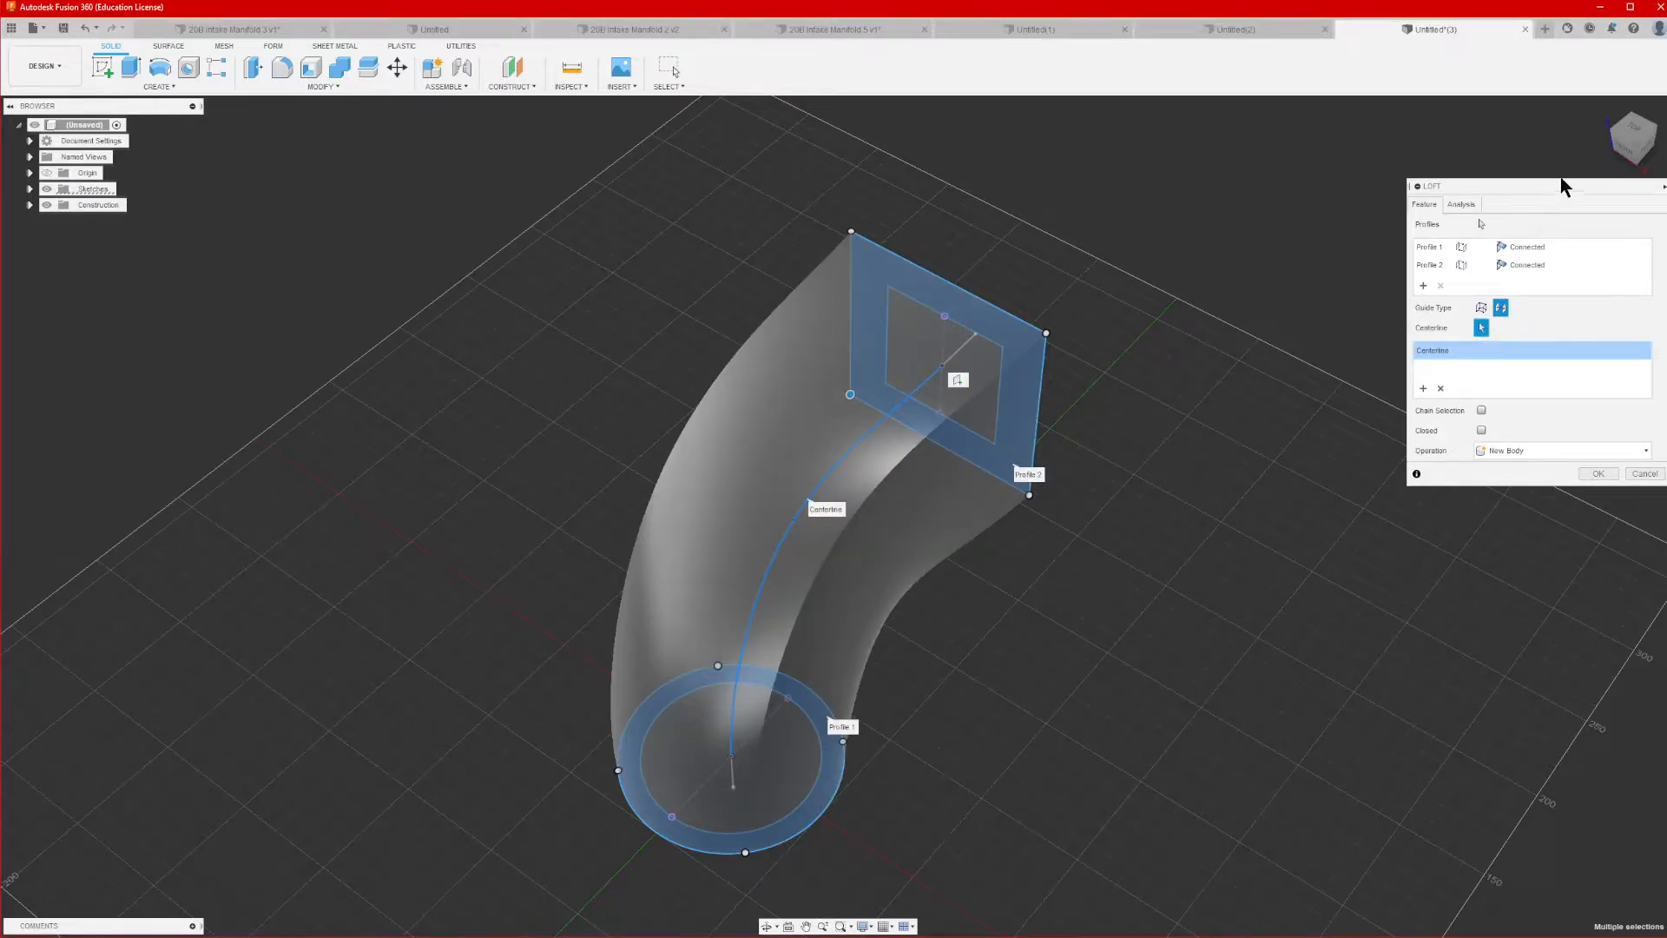
# Set the loft's operation to New Component and complete it
pyautogui.moveTo(1632, 141)
pyautogui.mouseDown()
pyautogui.moveTo(1613, 103)
pyautogui.moveTo(1560, 132)
pyautogui.moveTo(1619, 118)
pyautogui.moveTo(1632, 141)
pyautogui.mouseUp()
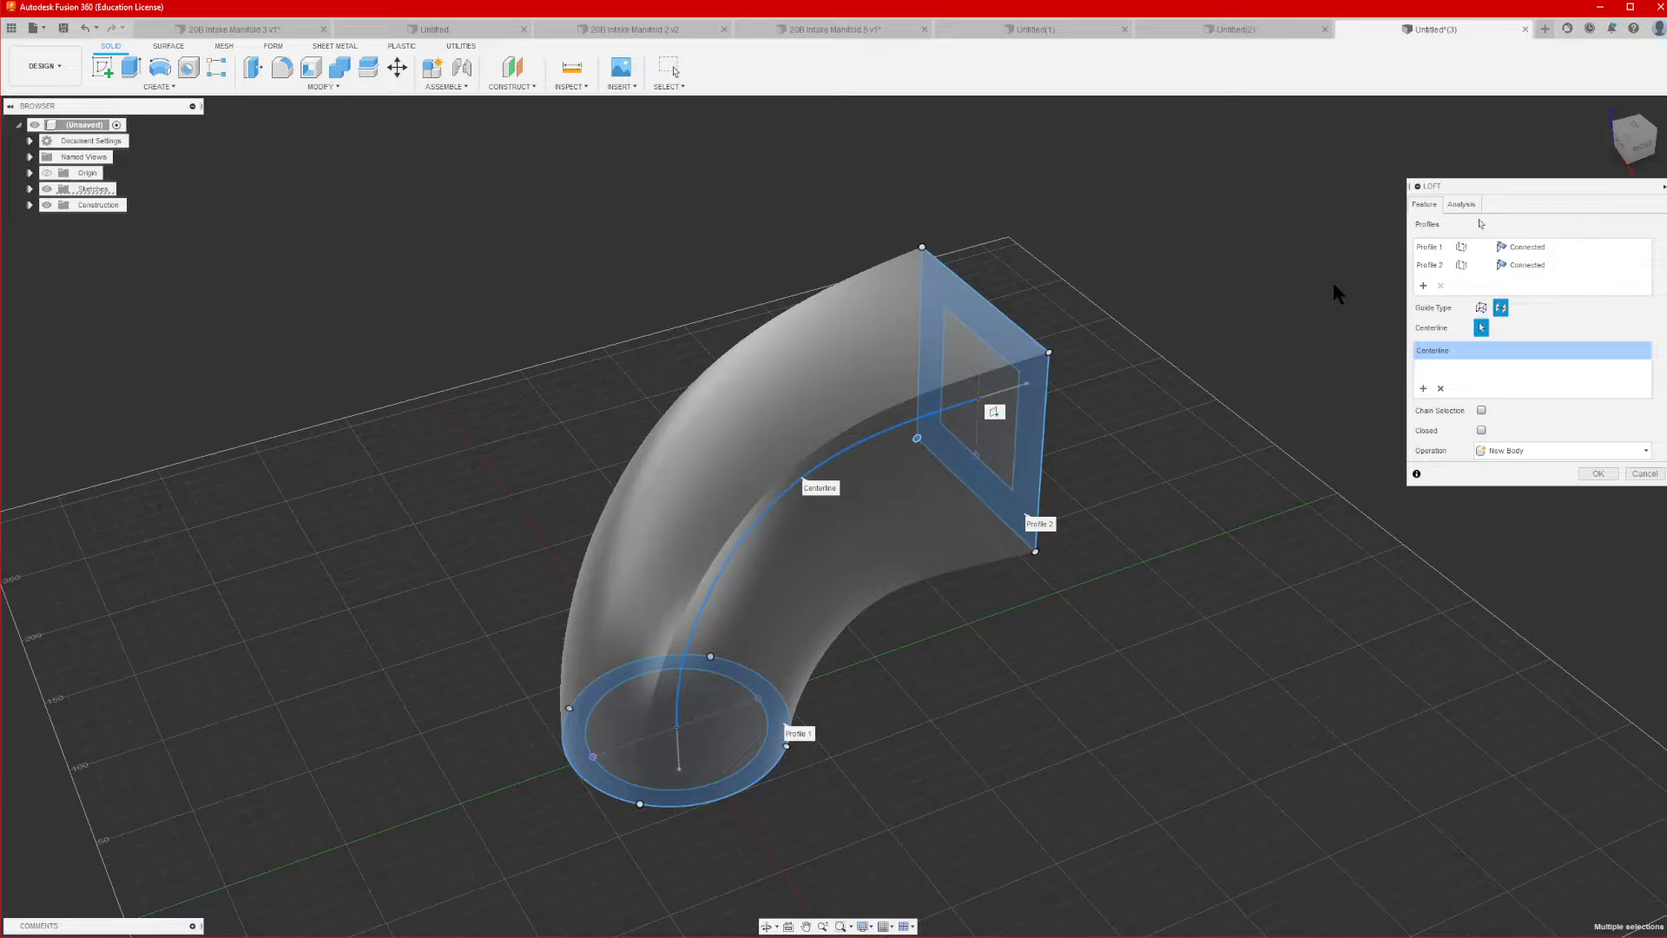
pyautogui.moveTo(1634, 144)
pyautogui.mouseDown()
pyautogui.moveTo(1620, 85)
pyautogui.moveTo(1568, 135)
pyautogui.mouseUp()
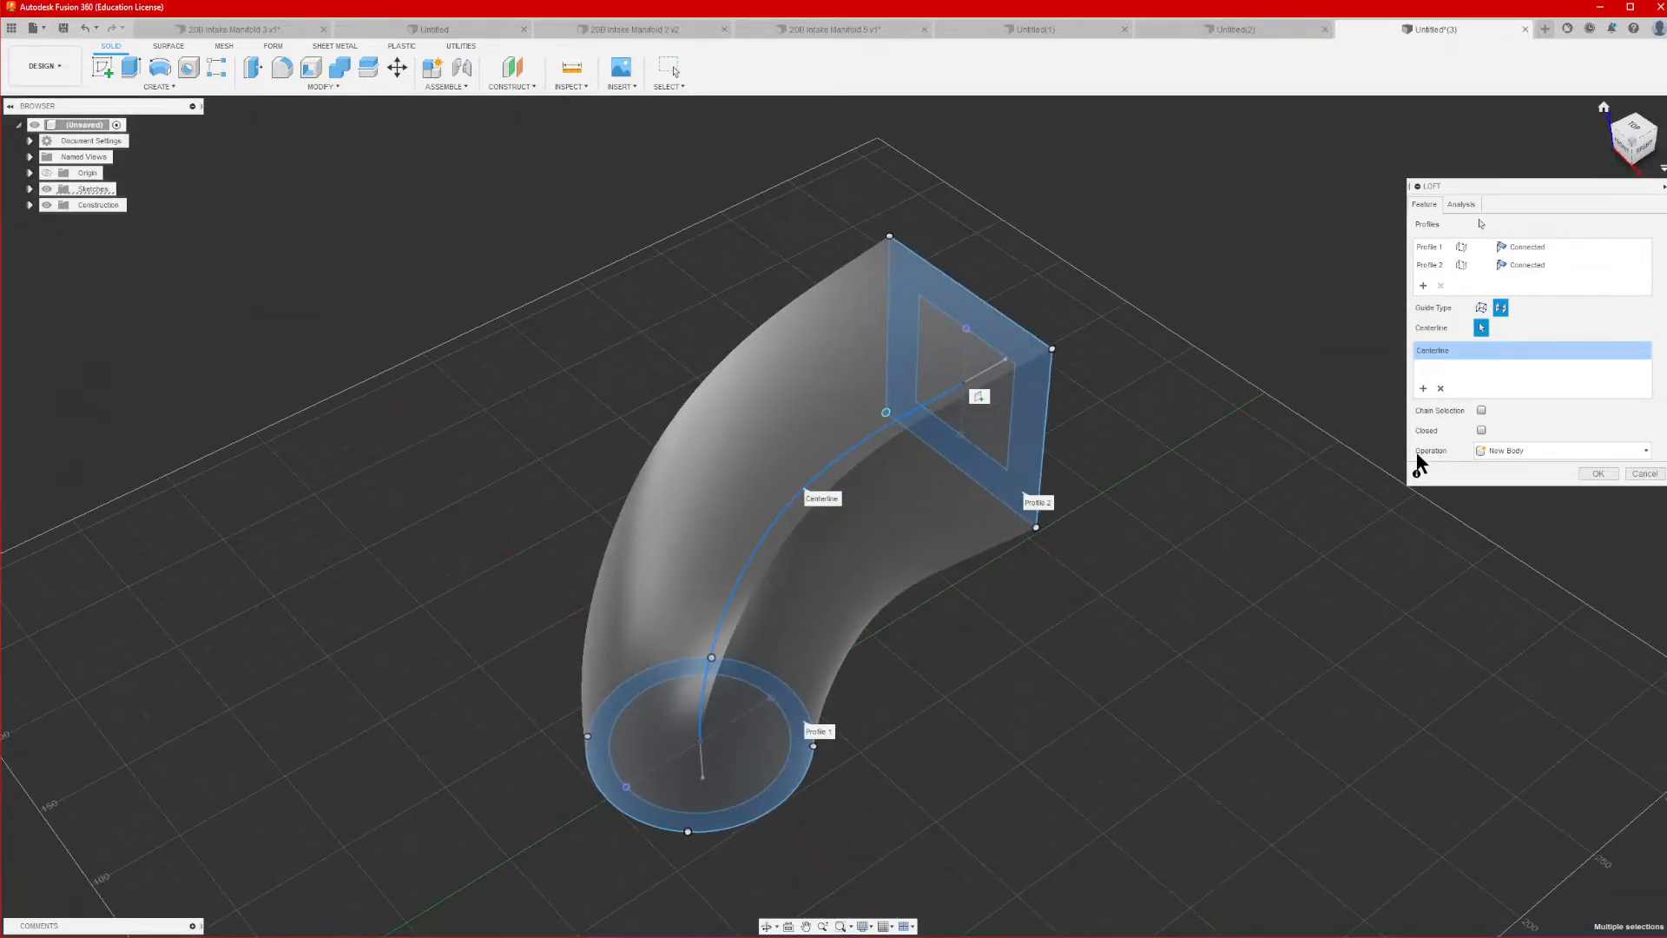
pyautogui.click(1528, 454)
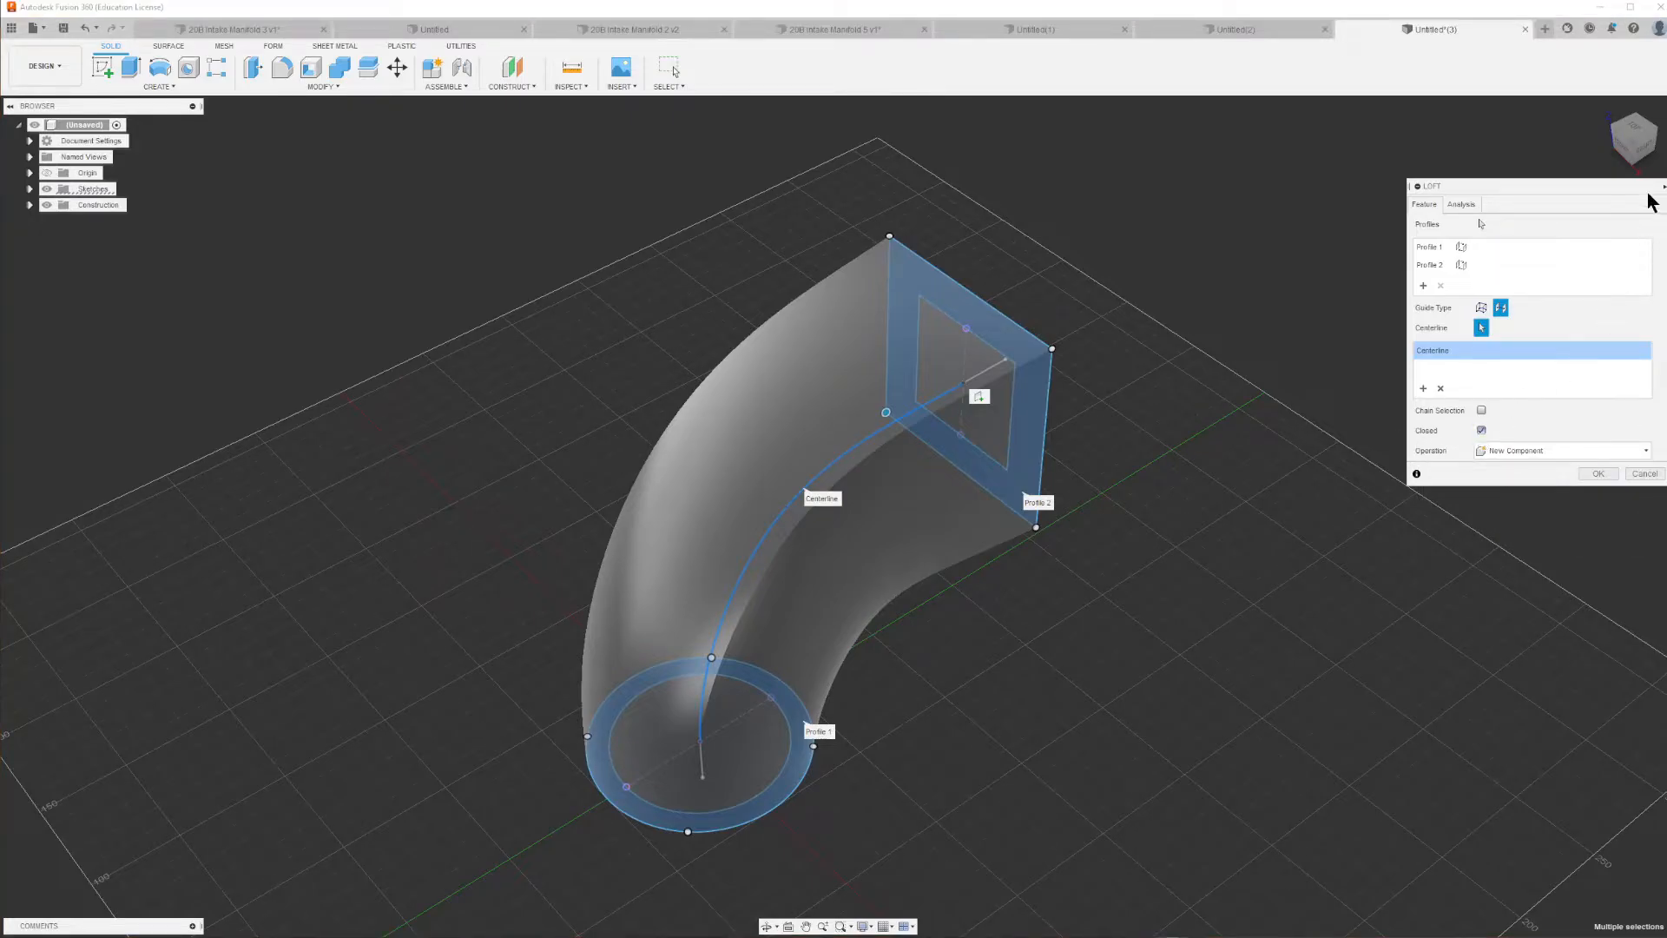
pyautogui.moveTo(1634, 141)
pyautogui.mouseDown()
pyautogui.moveTo(1589, 120)
pyautogui.moveTo(1653, 136)
pyautogui.moveTo(1634, 144)
pyautogui.moveTo(1626, 69)
pyautogui.moveTo(1634, 141)
pyautogui.mouseUp()
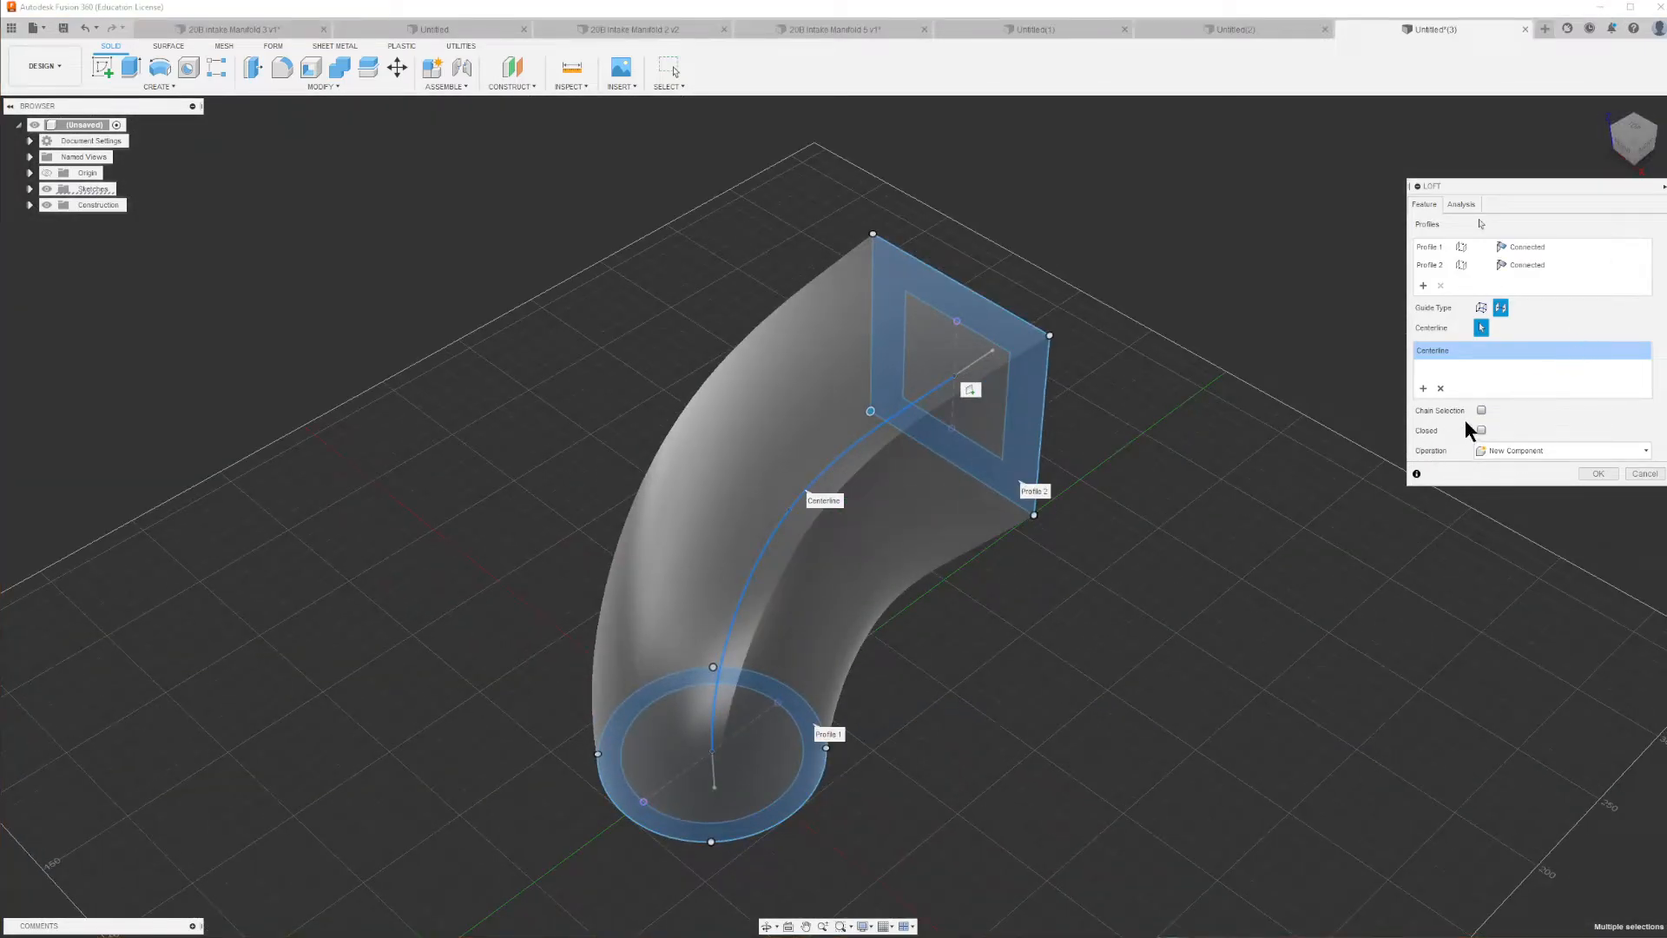
pyautogui.click(1598, 474)
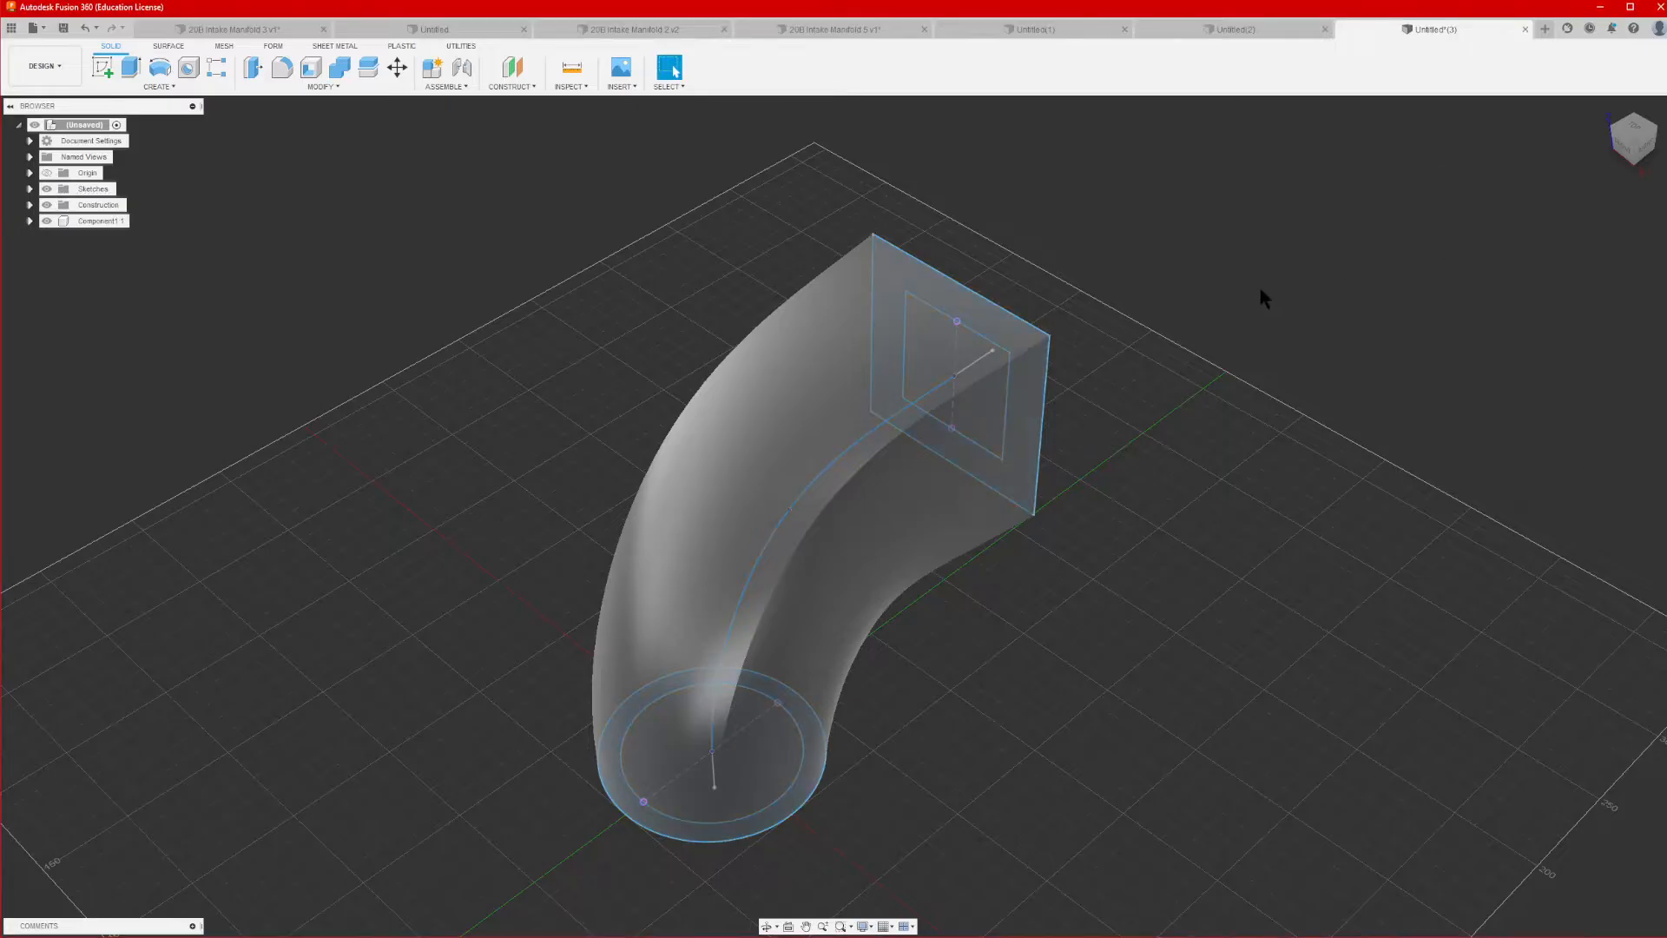
# Start a loft with the inner circle and the inner square as its two profiles
pyautogui.moveTo(1633, 142)
pyautogui.mouseDown()
pyautogui.moveTo(1606, 113)
pyautogui.moveTo(1581, 127)
pyautogui.moveTo(1634, 138)
pyautogui.moveTo(1629, 168)
pyautogui.mouseUp()
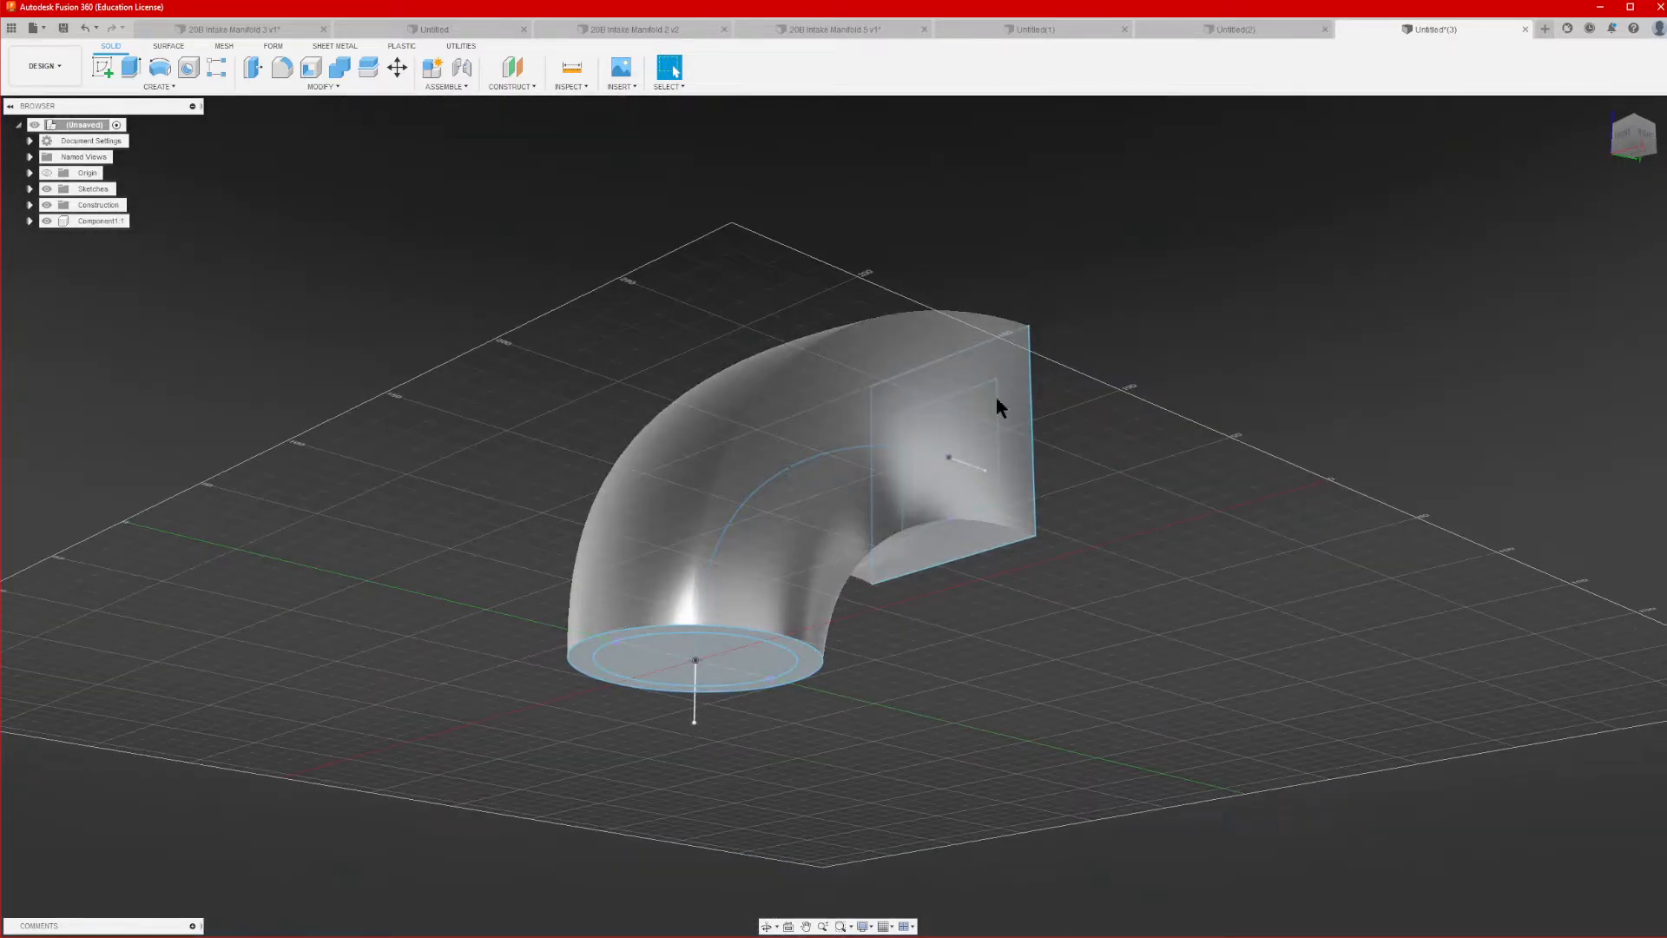
pyautogui.moveTo(1631, 128)
pyautogui.mouseDown()
pyautogui.moveTo(1606, 136)
pyautogui.moveTo(1624, 138)
pyautogui.mouseUp()
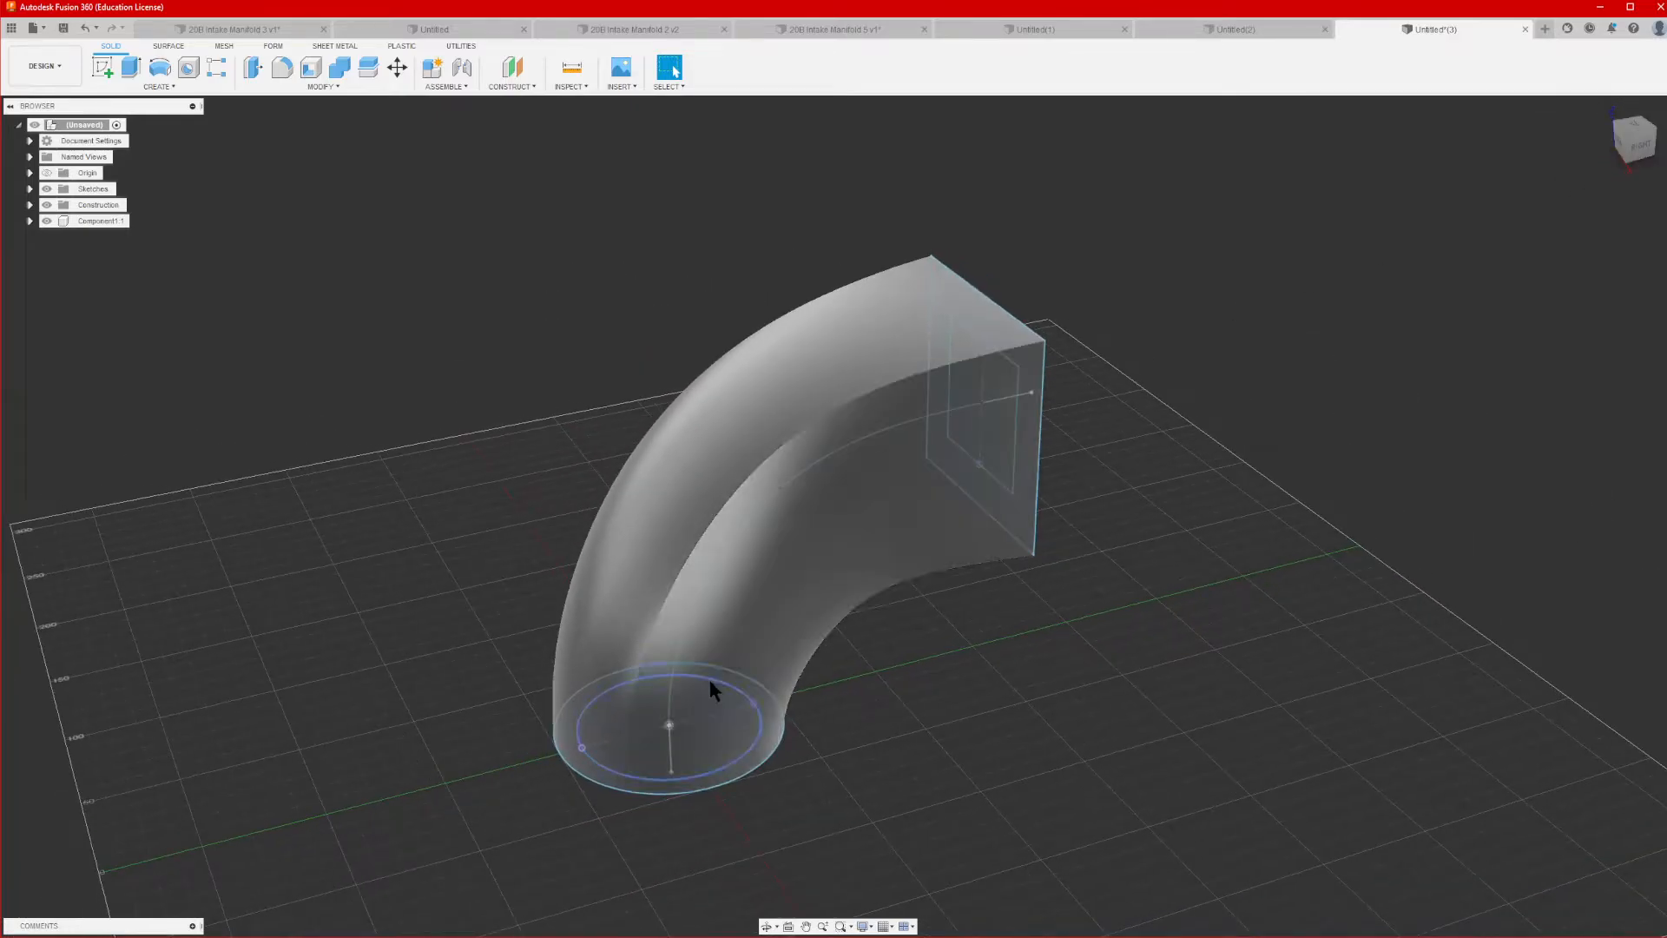
pyautogui.click(168, 84)
pyautogui.click(144, 191)
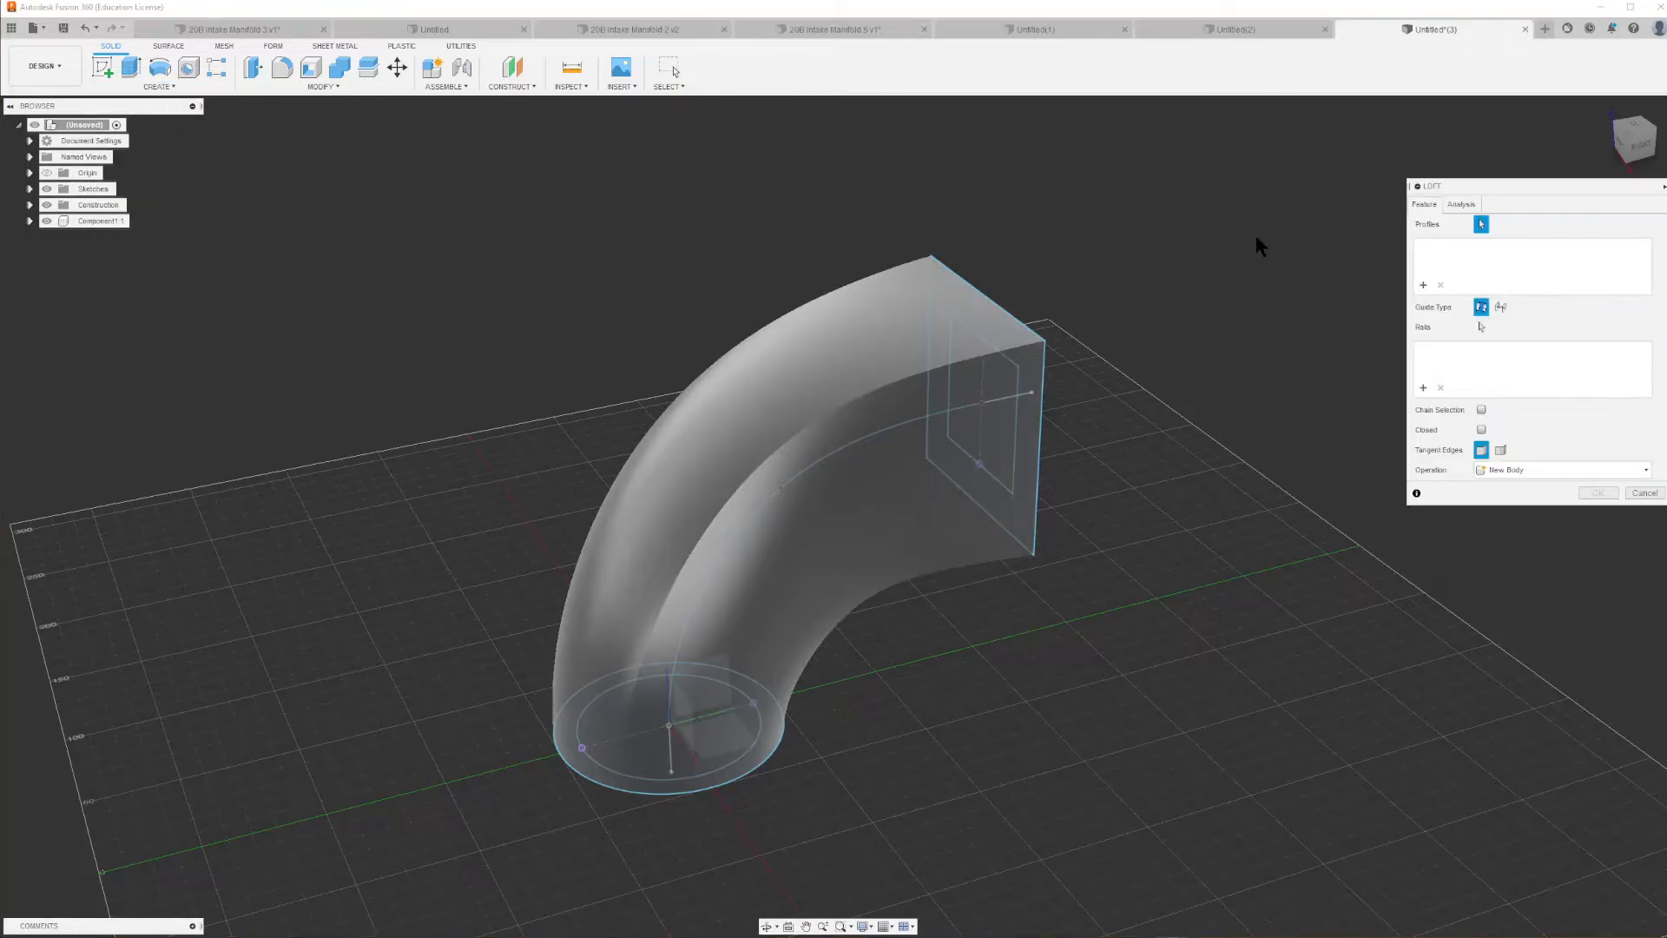
pyautogui.moveTo(1642, 146); pyautogui.dragTo(1597, 192)
pyautogui.click(742, 589)
pyautogui.click(927, 414)
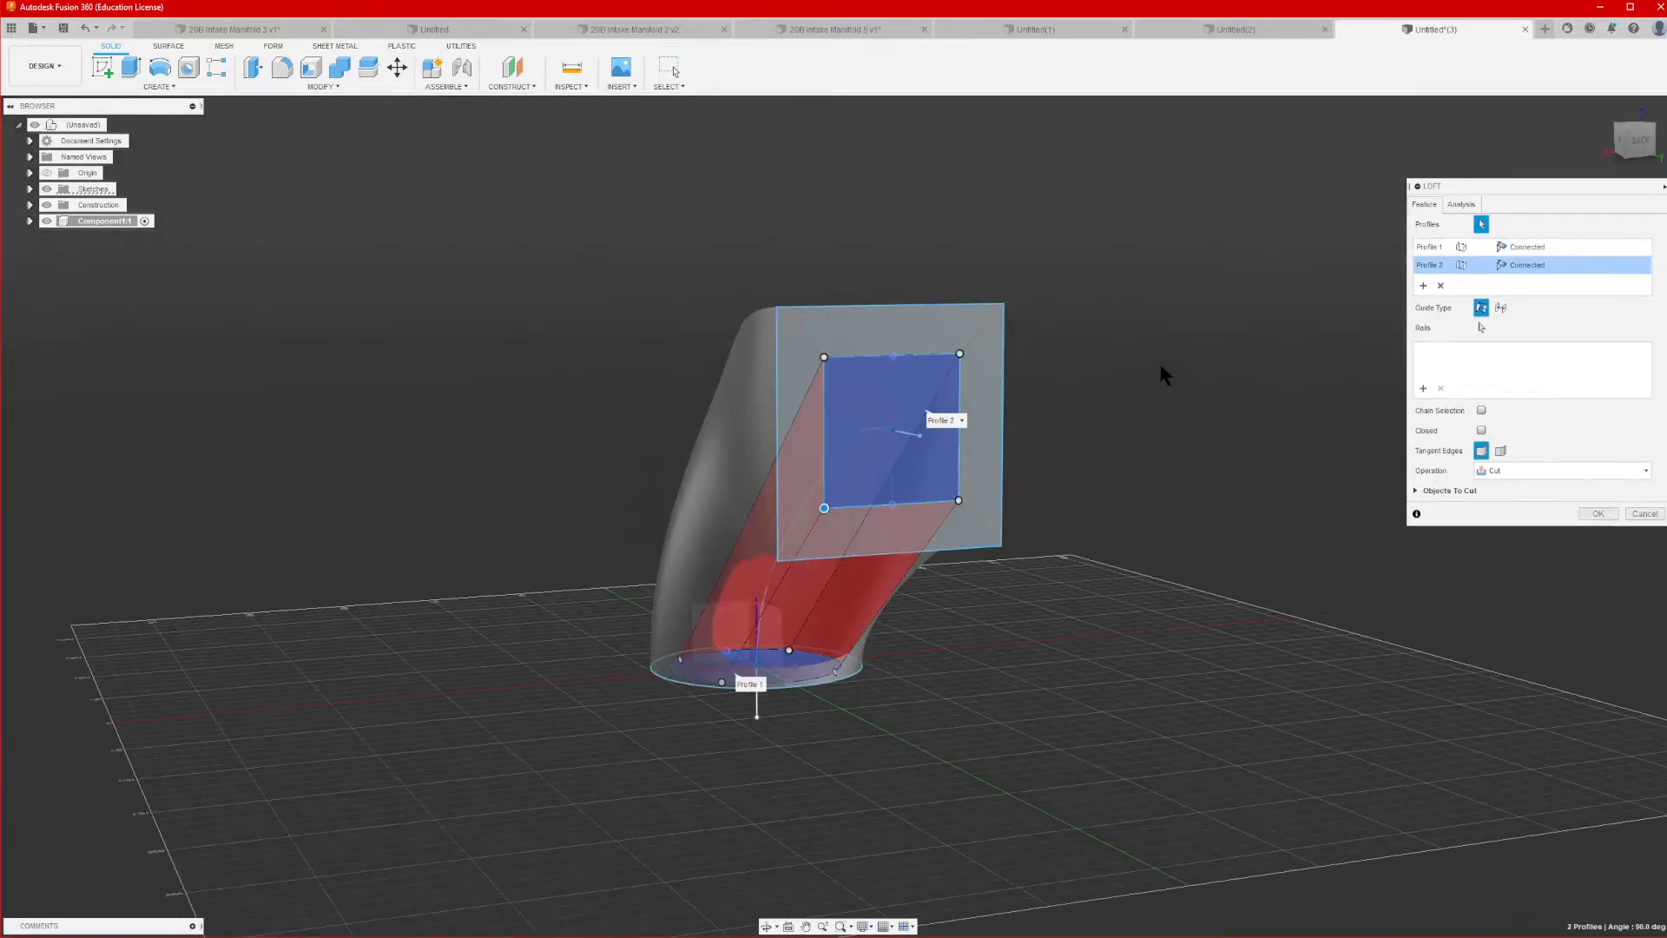
# Hide the outer component, set the spline as the loft's centreline, and show the component again
pyautogui.moveTo(1641, 122); pyautogui.dragTo(1666, 148)
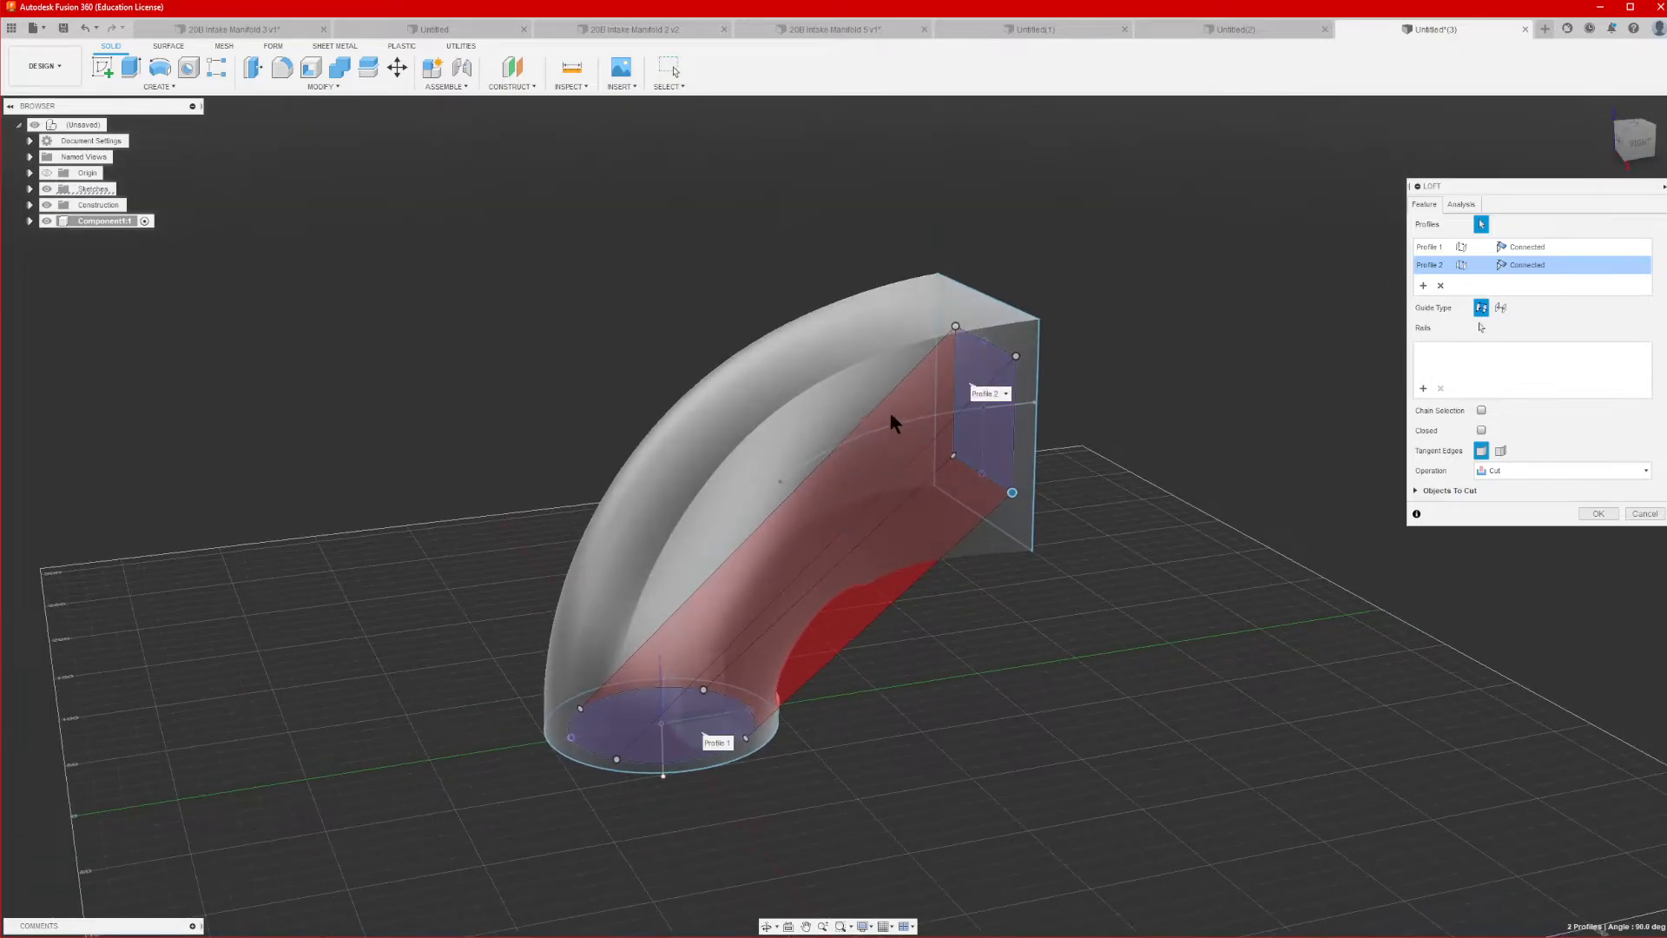
pyautogui.click(47, 220)
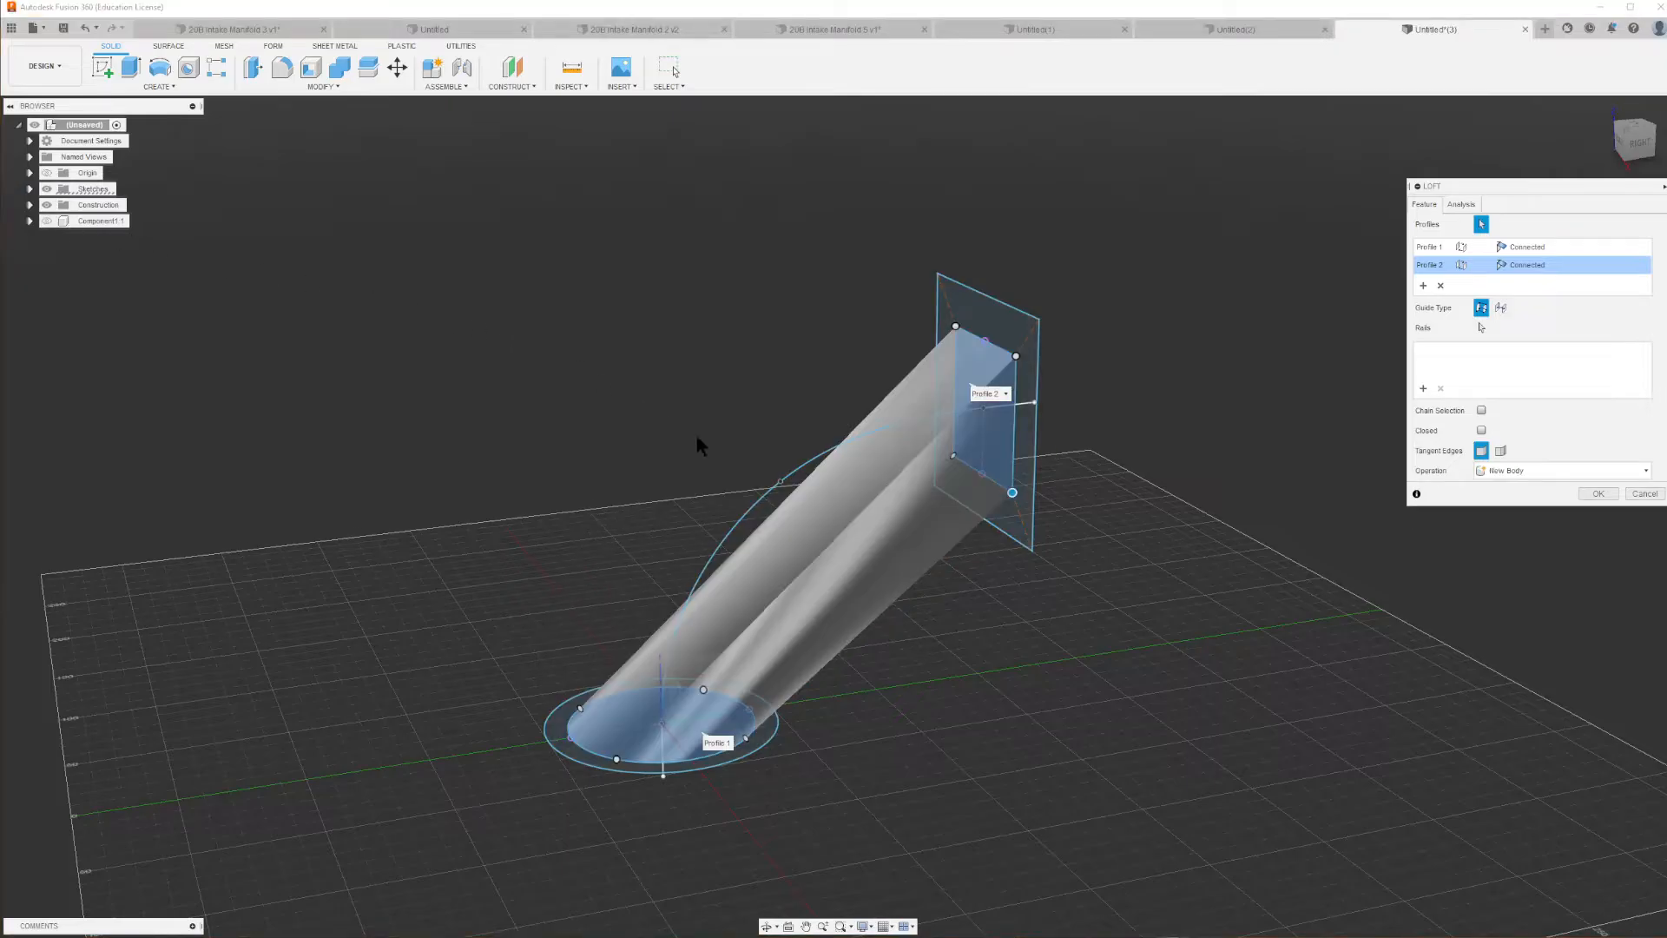
pyautogui.scroll(3, 826, 565)
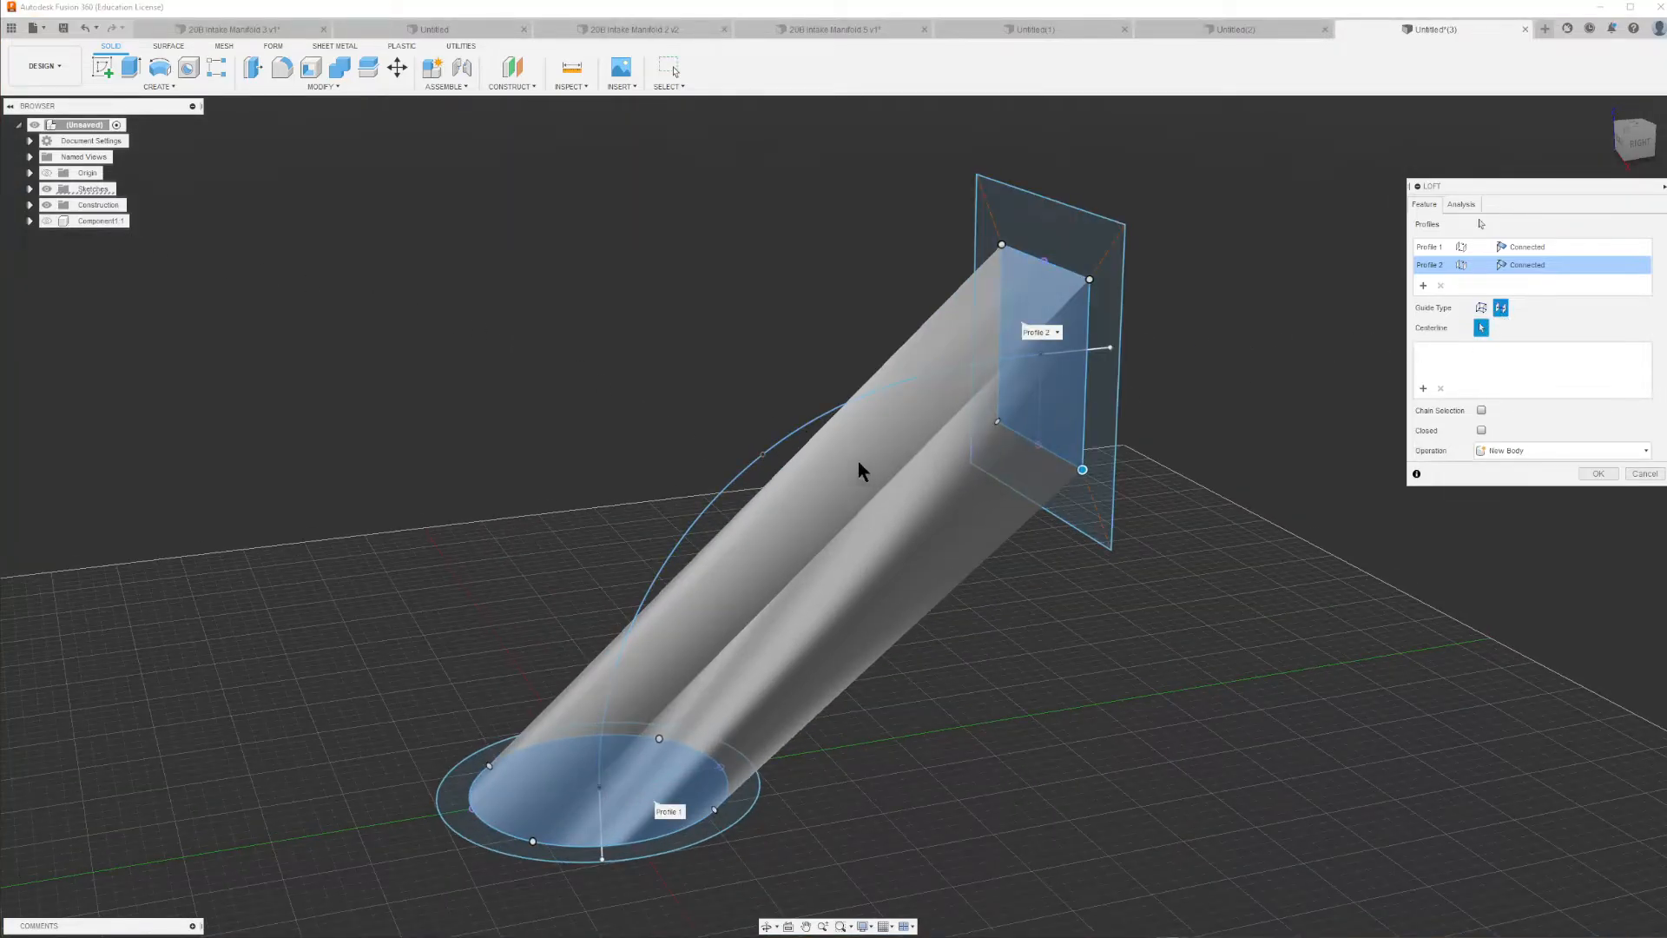
pyautogui.click(809, 428)
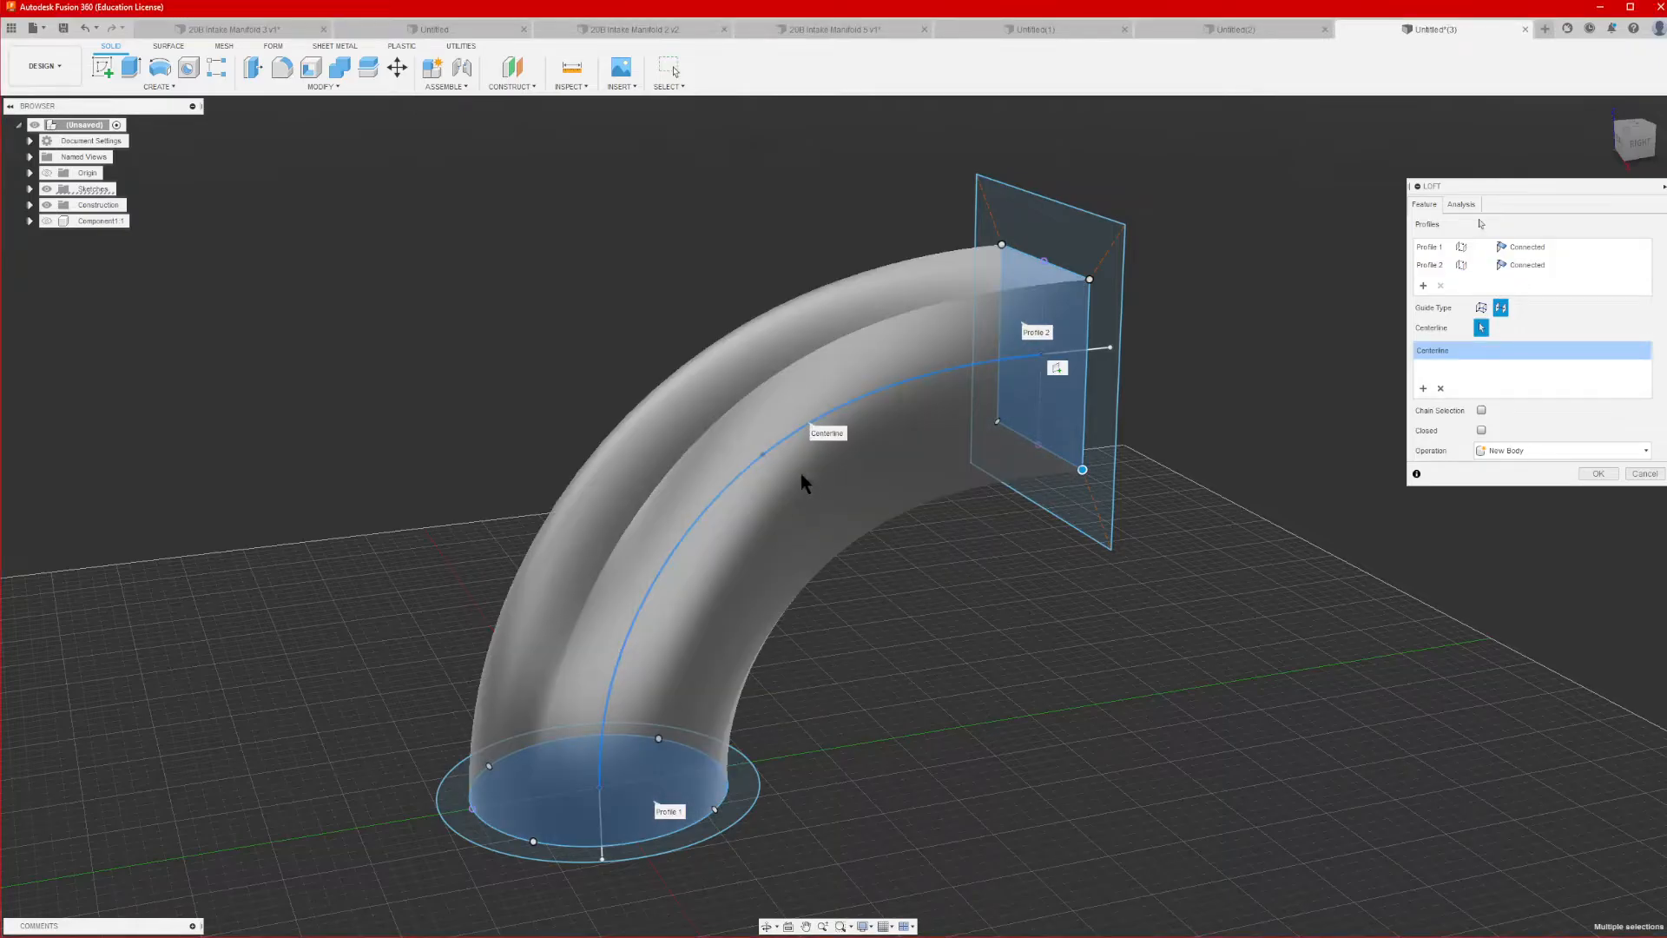
pyautogui.click(47, 221)
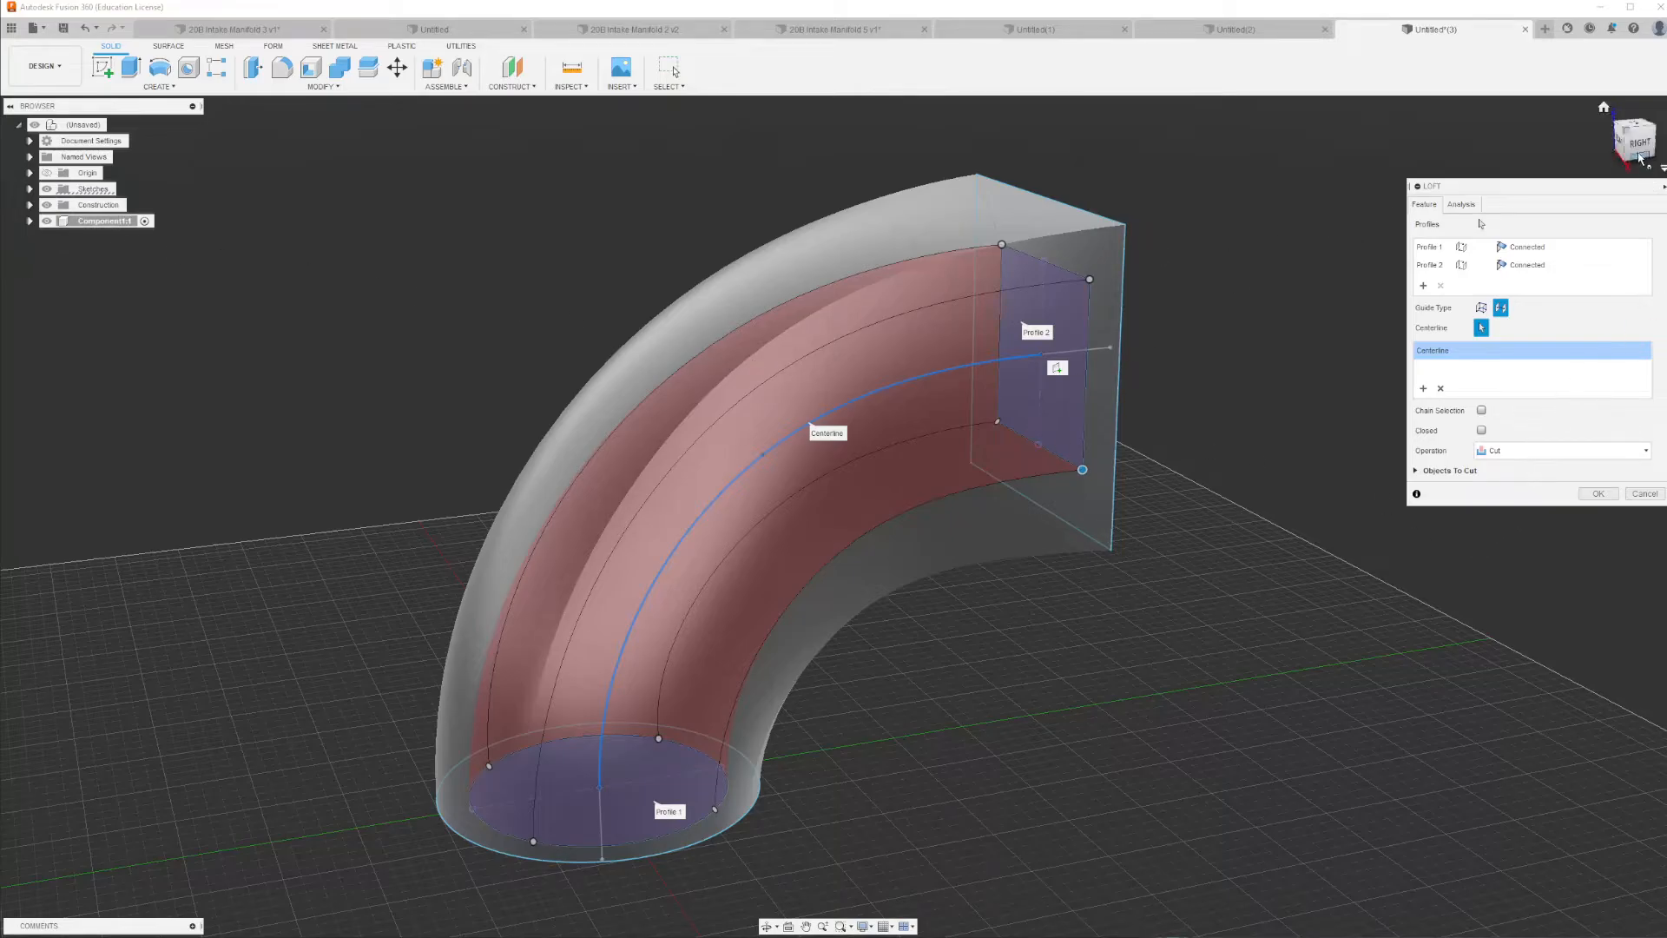
# Complete the inner loft as a Cut through the outer component
pyautogui.moveTo(1640, 158)
pyautogui.mouseDown()
pyautogui.moveTo(1475, 173)
pyautogui.moveTo(1495, 196)
pyautogui.mouseUp()
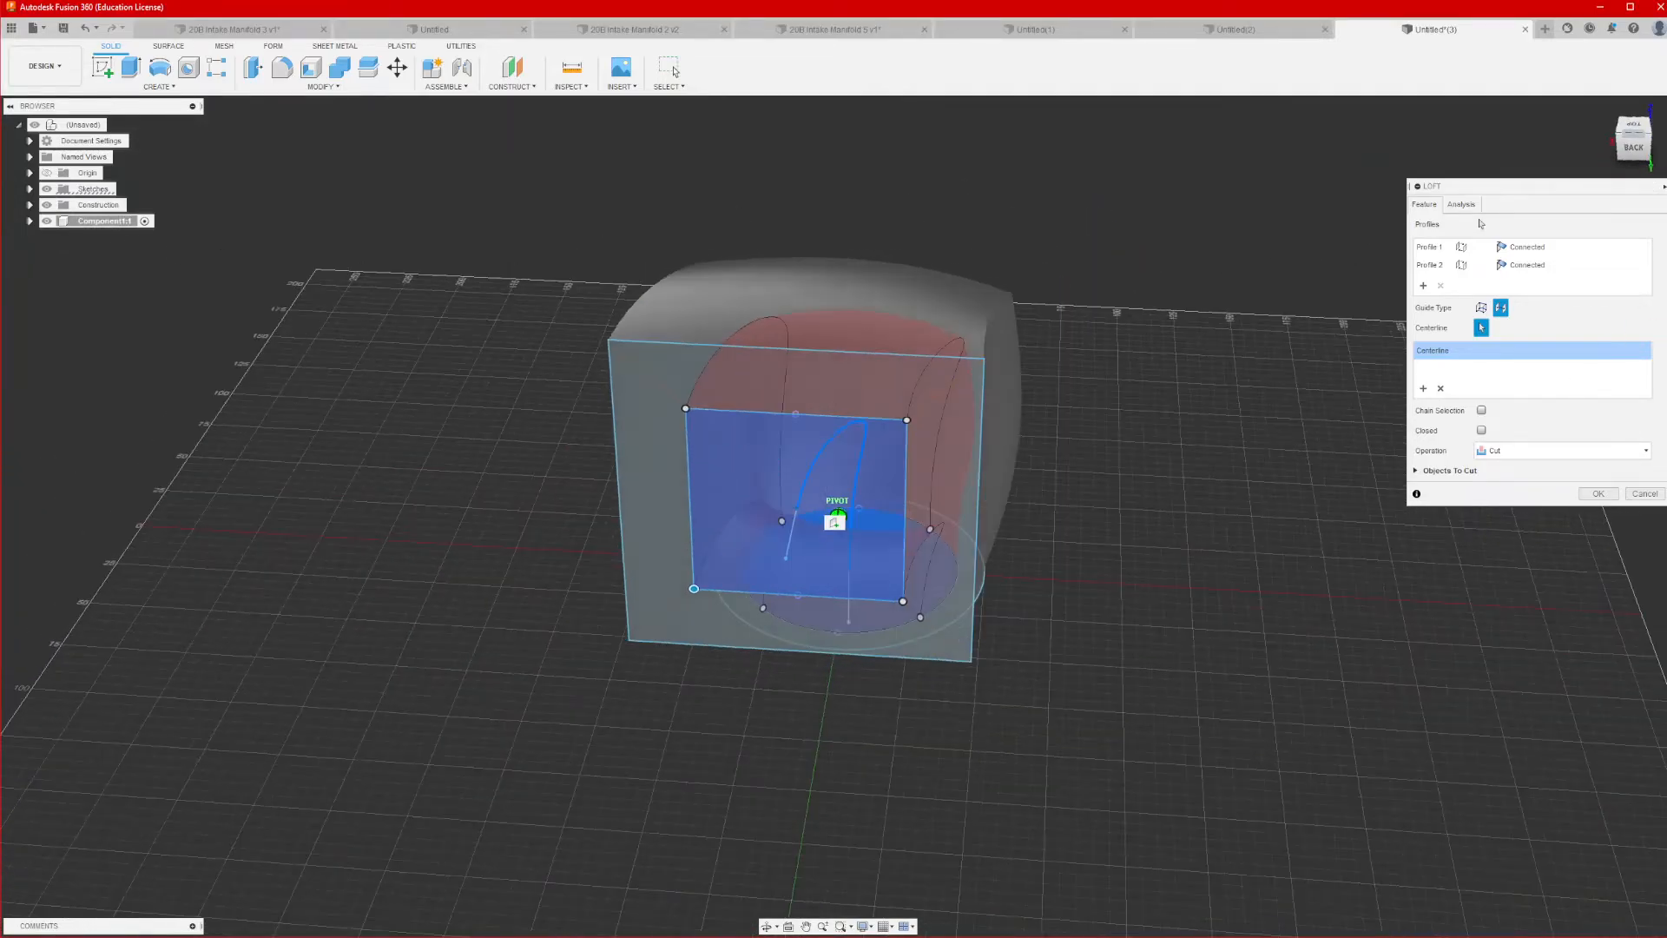
pyautogui.moveTo(834, 520)
pyautogui.keyDown('shift'); pyautogui.mouseDown(button='middle')
pyautogui.moveTo(892, 510)
pyautogui.moveTo(860, 703)
pyautogui.moveTo(869, 788)
pyautogui.moveTo(1049, 487)
pyautogui.moveTo(1060, 368)
pyautogui.moveTo(1071, 376)
pyautogui.moveTo(1007, 332)
pyautogui.mouseUp(button='middle'); pyautogui.keyUp('shift')
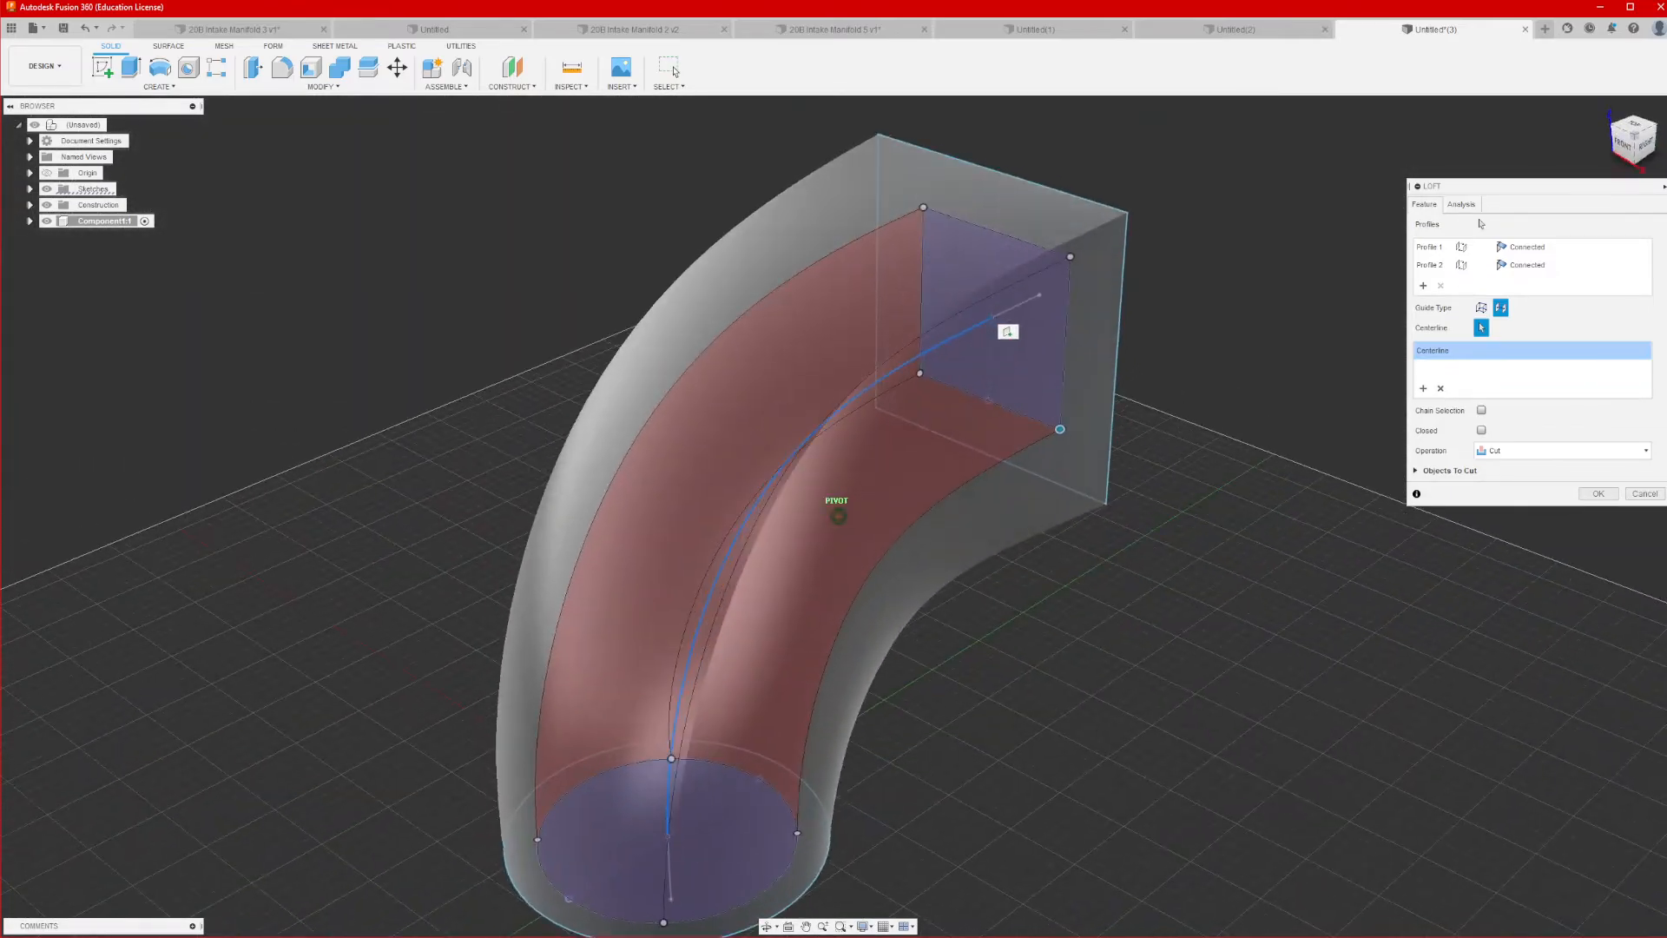
pyautogui.keyDown('shift'); pyautogui.moveTo(1293, 252); pyautogui.dragTo(1264, 251, button='middle'); pyautogui.keyUp('shift')
pyautogui.scroll(-3, 1264, 252)
pyautogui.scroll(3, 1236, 406)
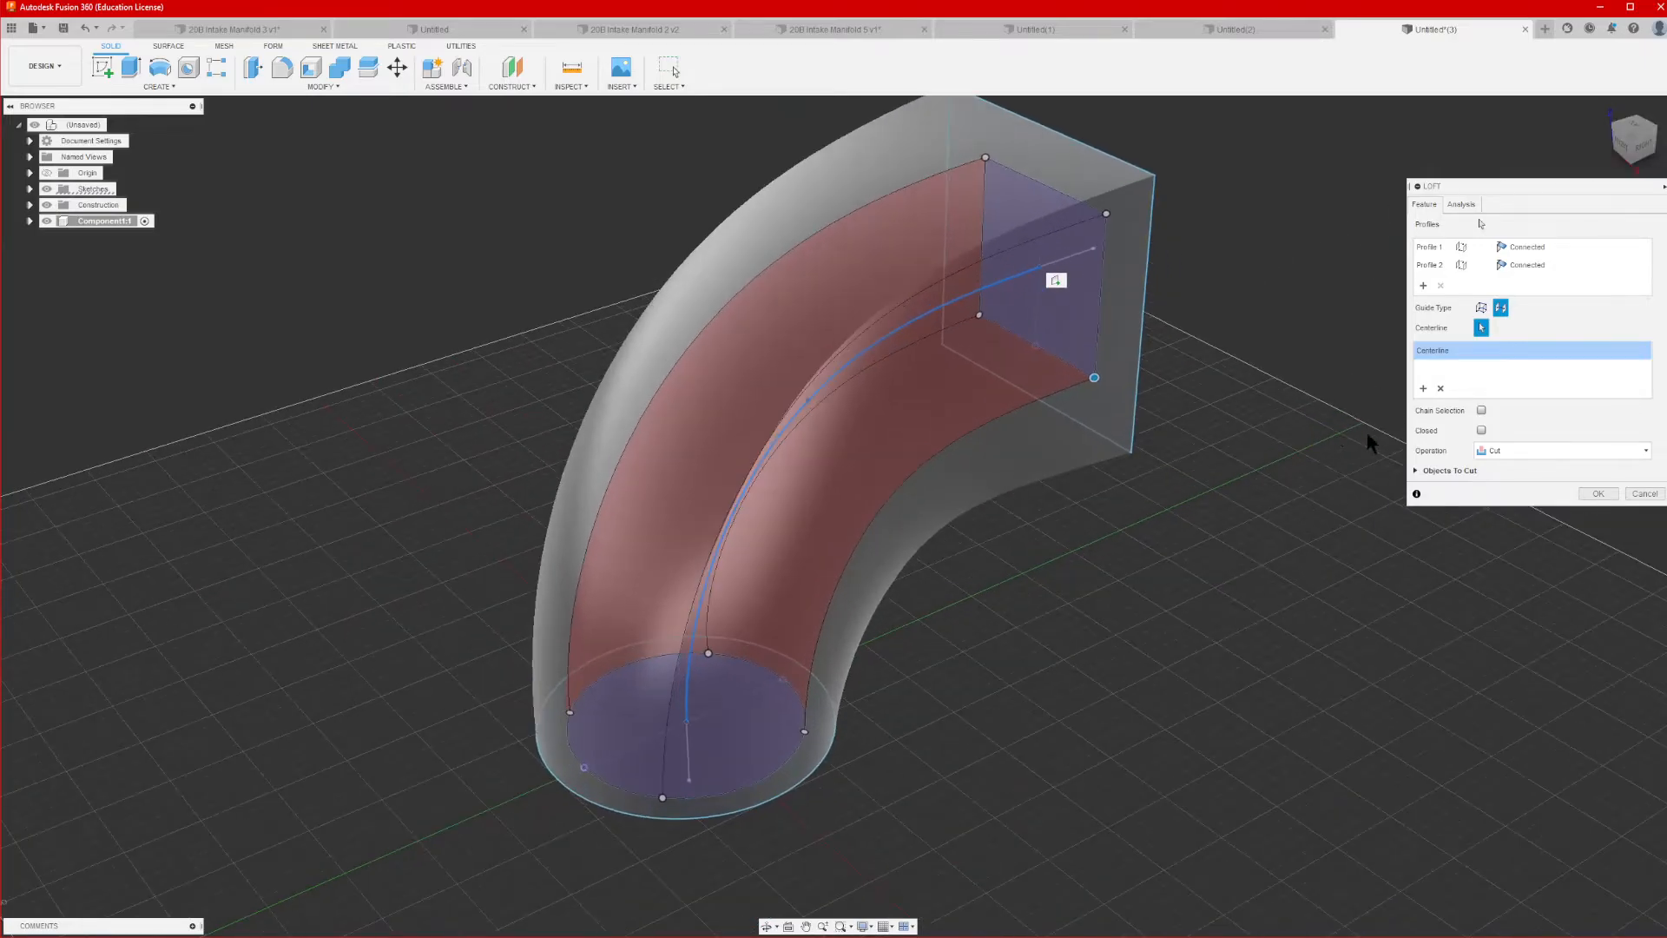
pyautogui.click(1597, 493)
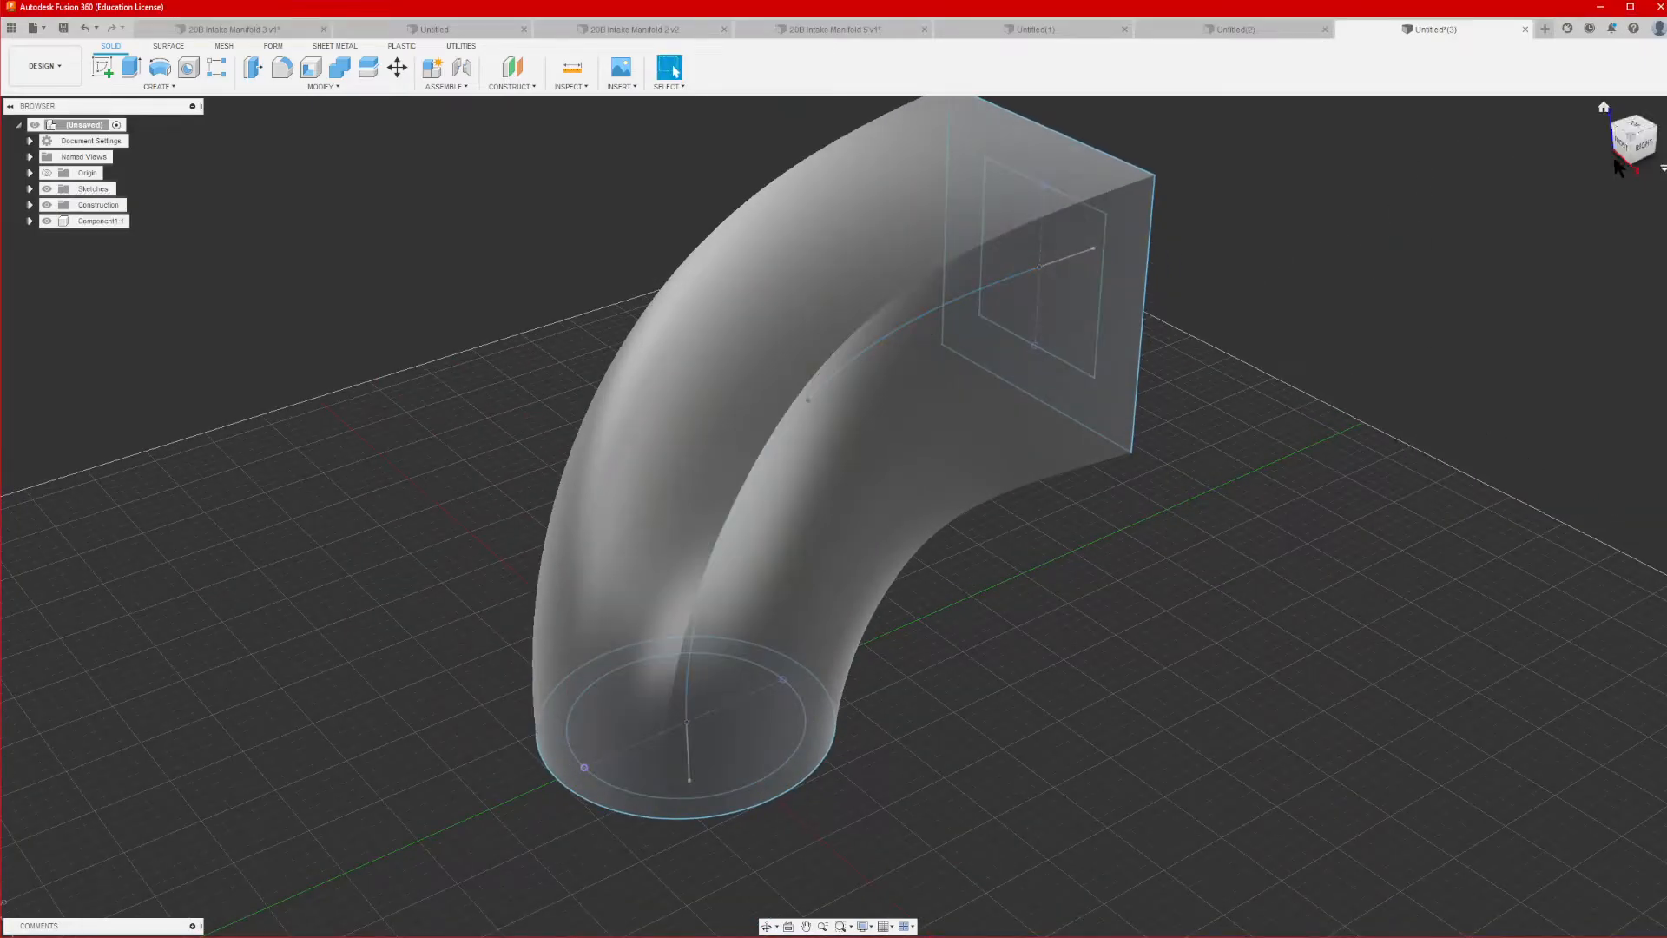
# Hide all sketches and view the hollow part from its square end
pyautogui.moveTo(1628, 136); pyautogui.dragTo(1592, 149)
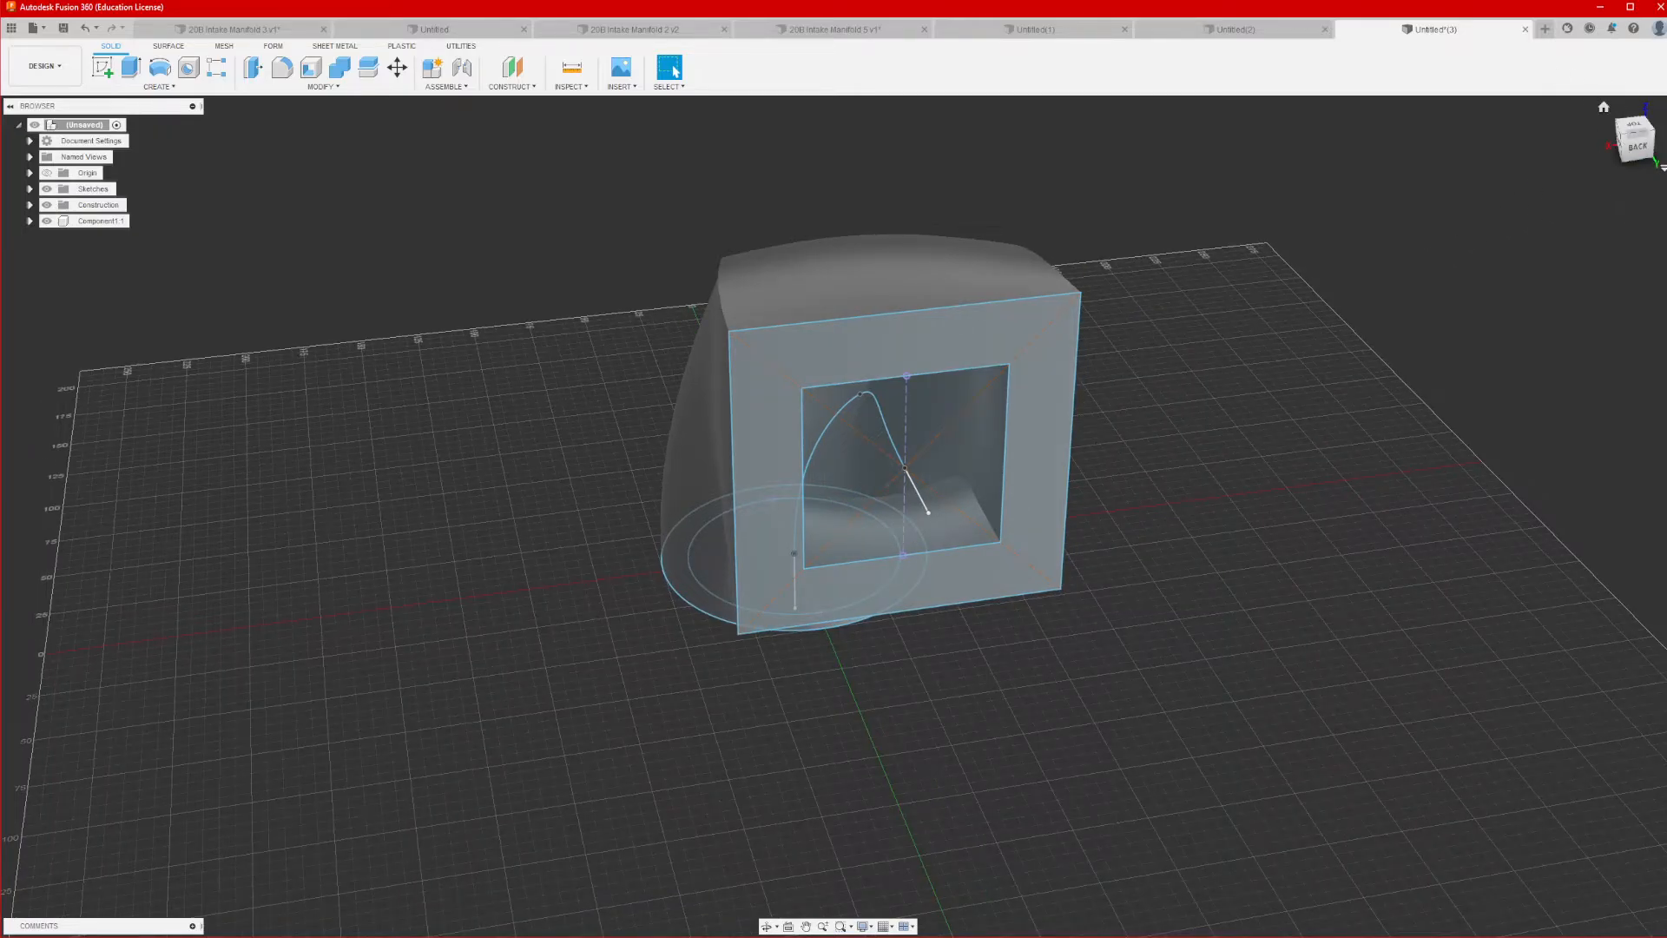
pyautogui.moveTo(1636, 146); pyautogui.dragTo(1664, 147)
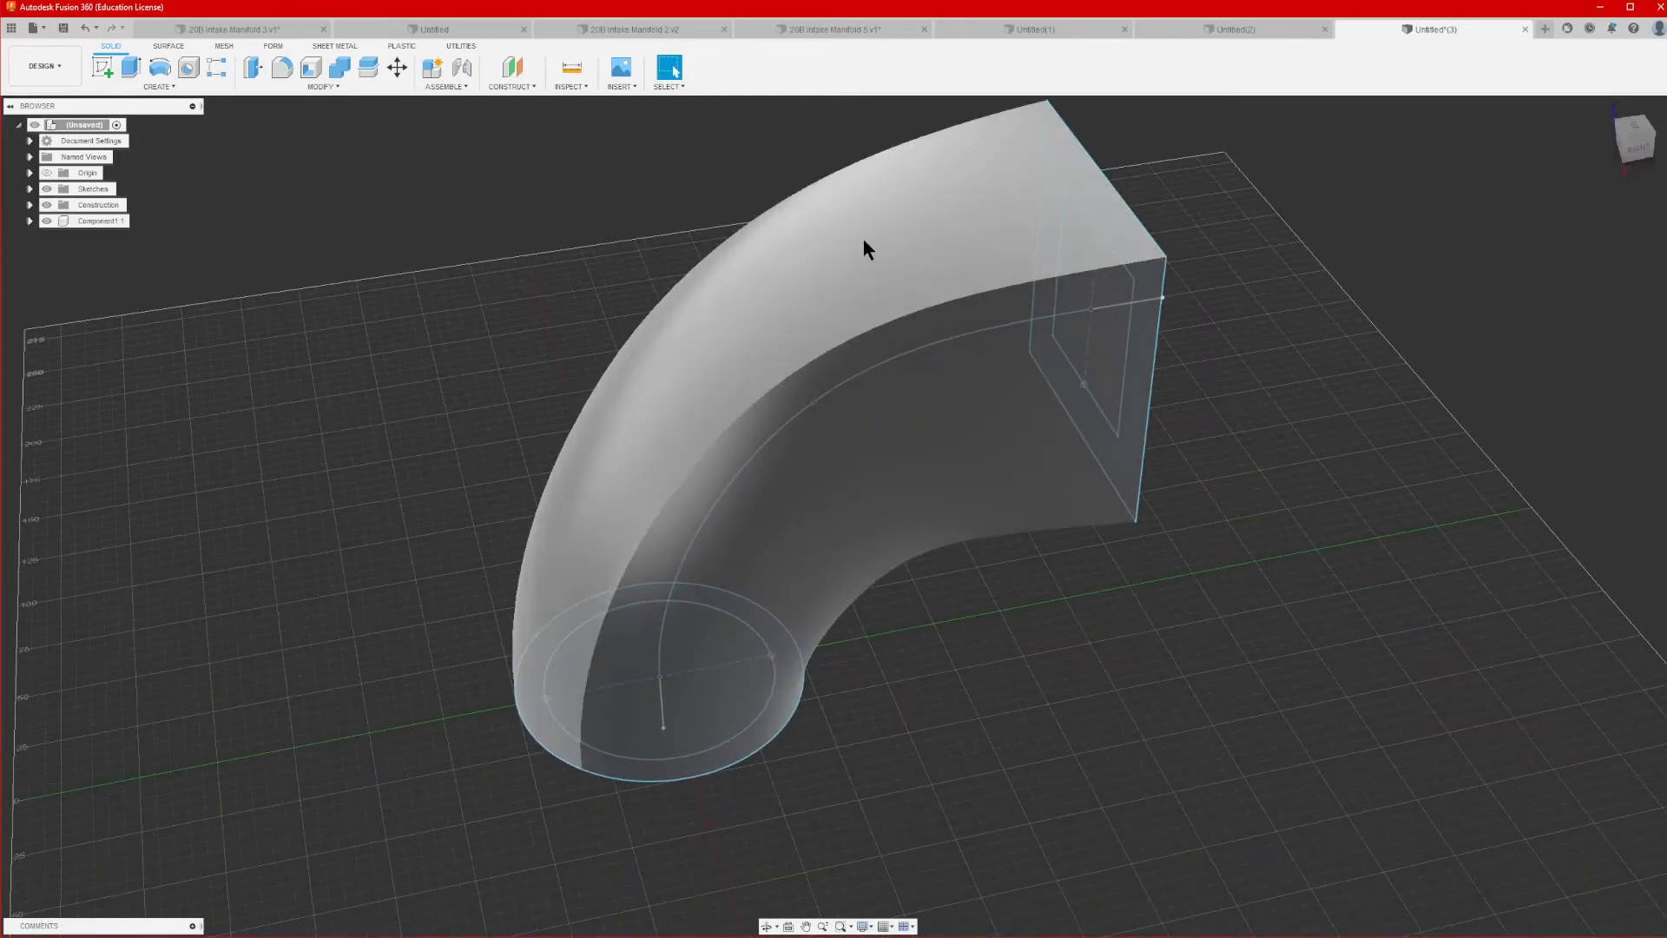
pyautogui.click(47, 190)
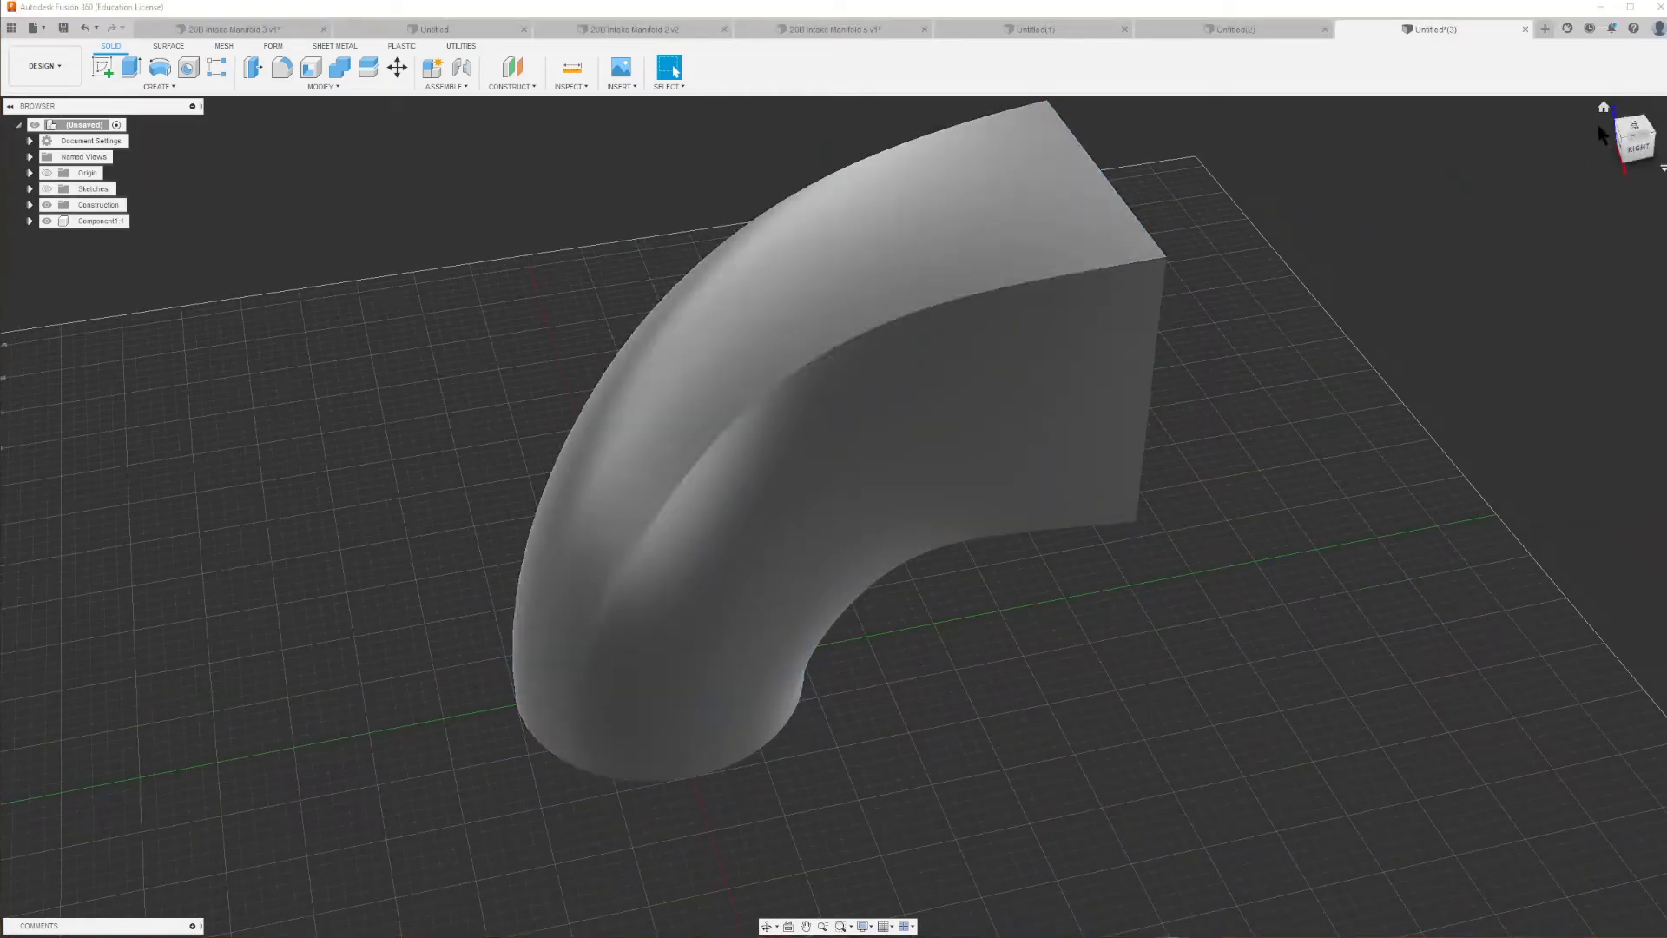
pyautogui.moveTo(1606, 126)
pyautogui.mouseDown()
pyautogui.moveTo(1632, 137)
pyautogui.moveTo(1603, 140)
pyautogui.mouseUp()
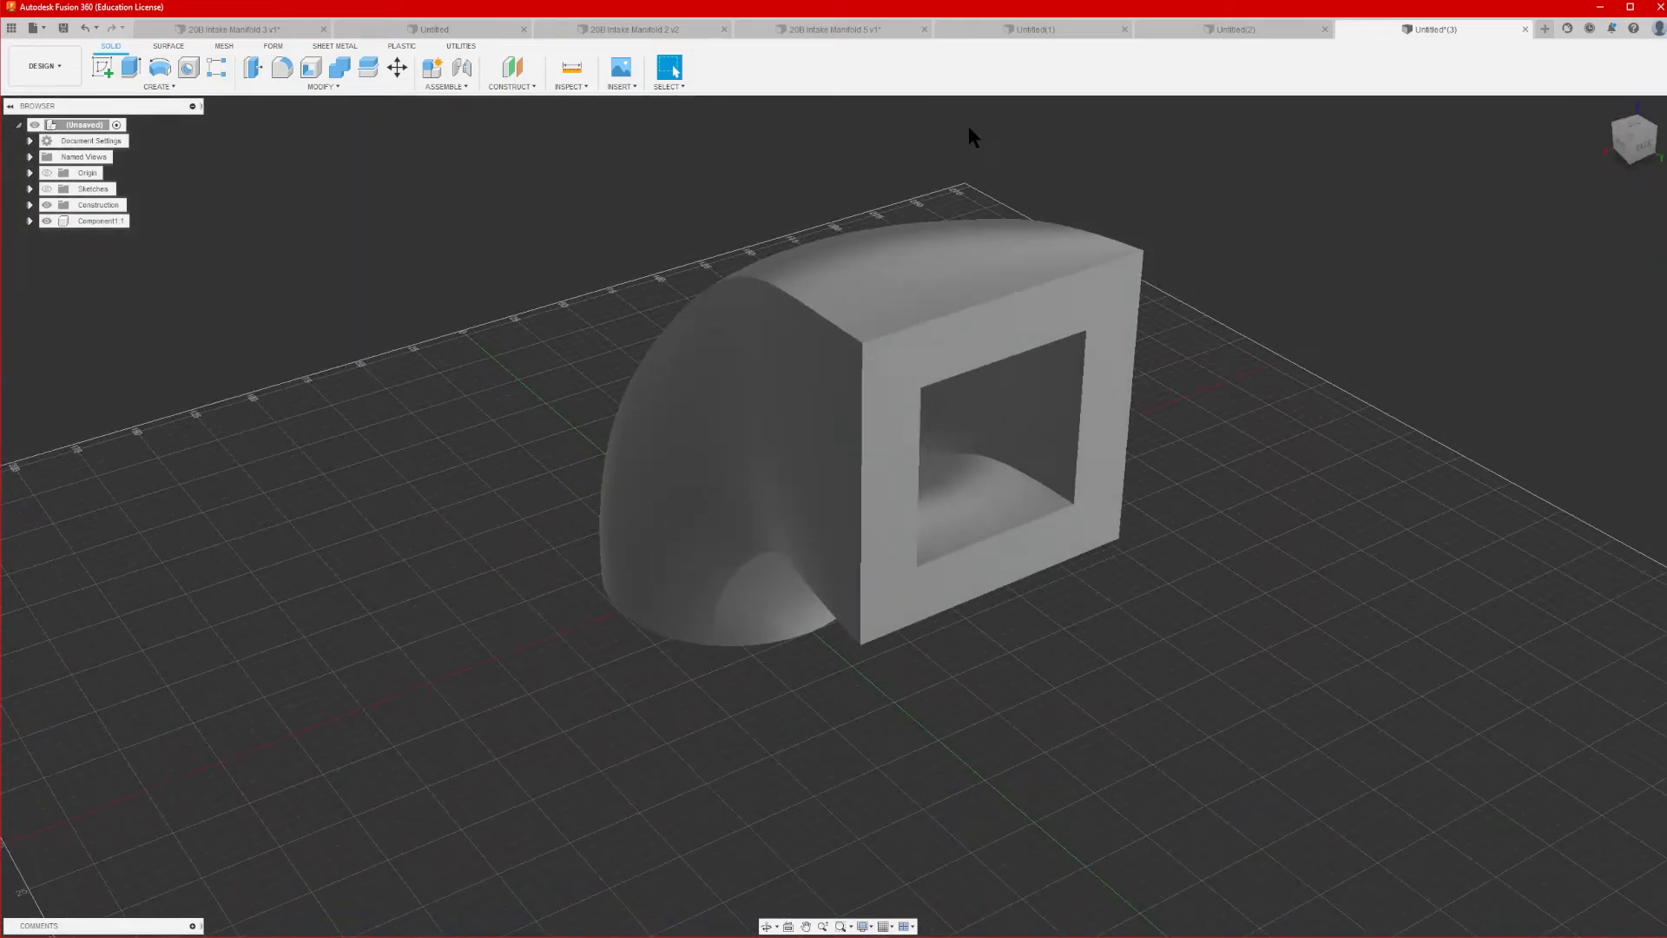
pyautogui.click(571, 86)
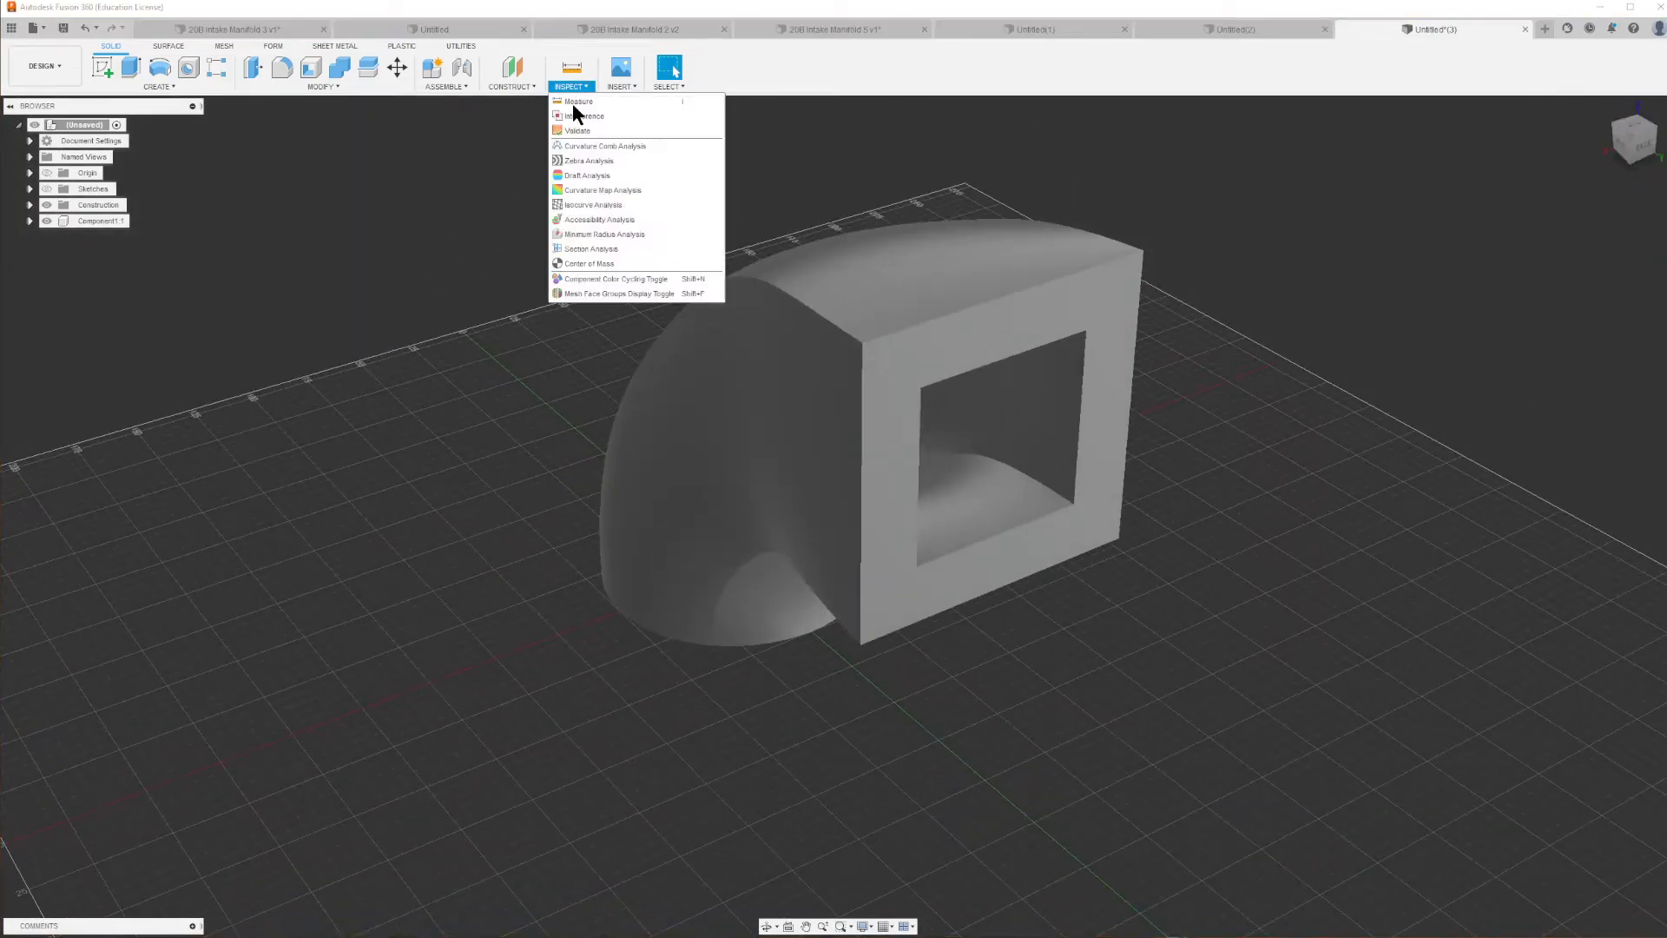
pyautogui.click(608, 249)
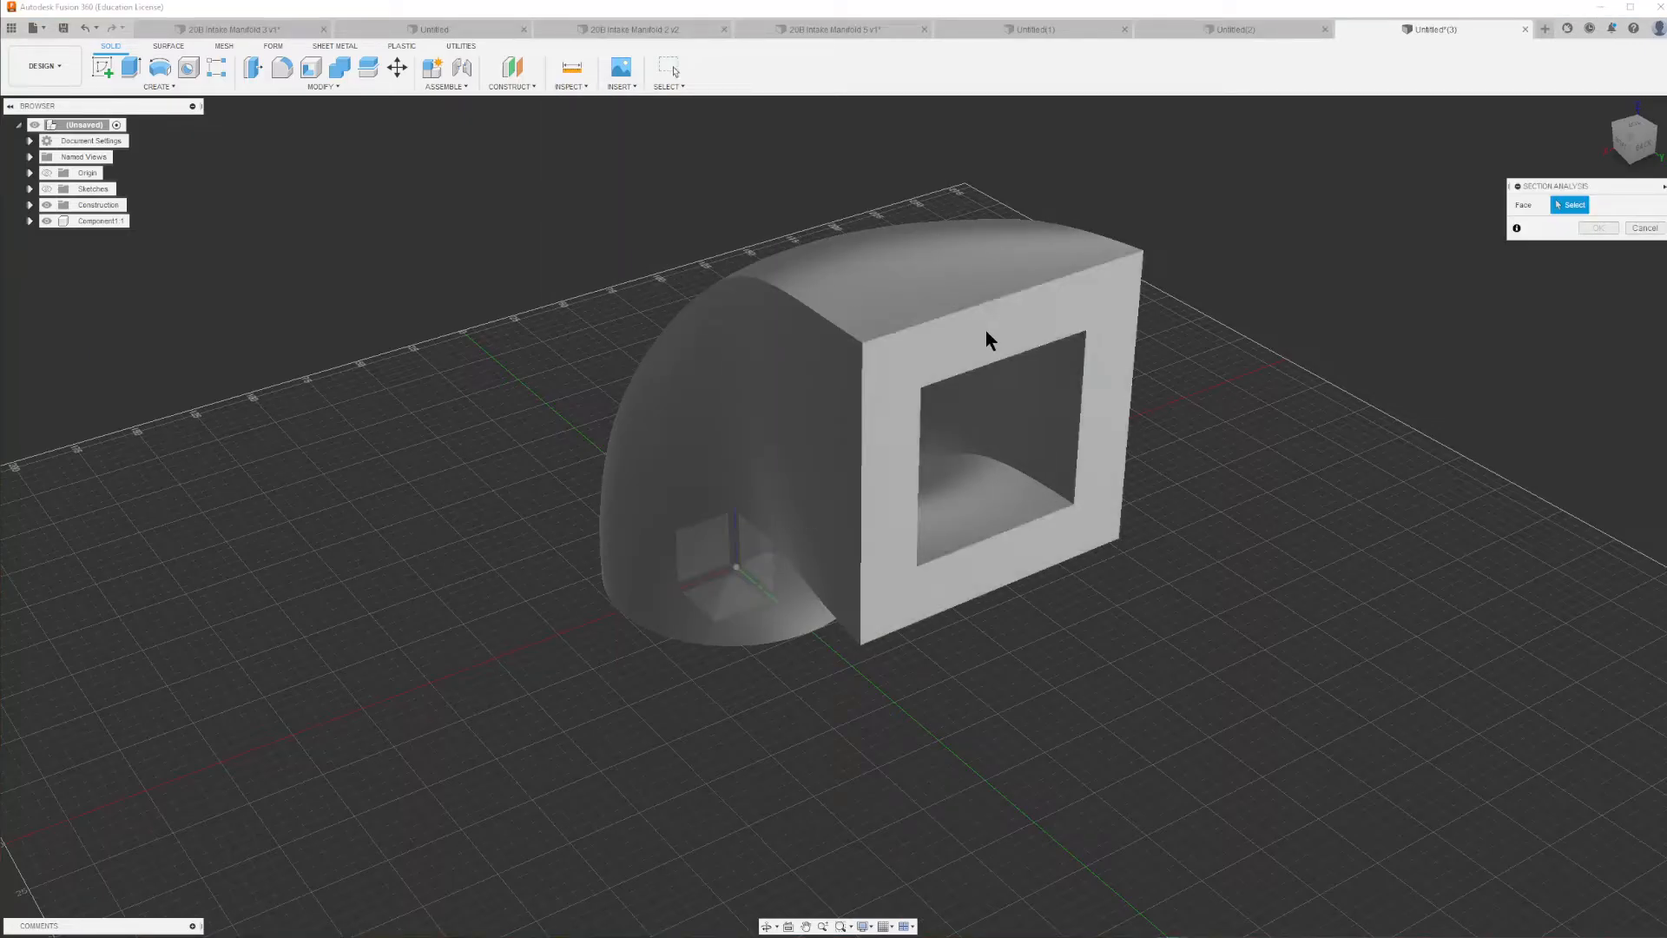
pyautogui.click(986, 332)
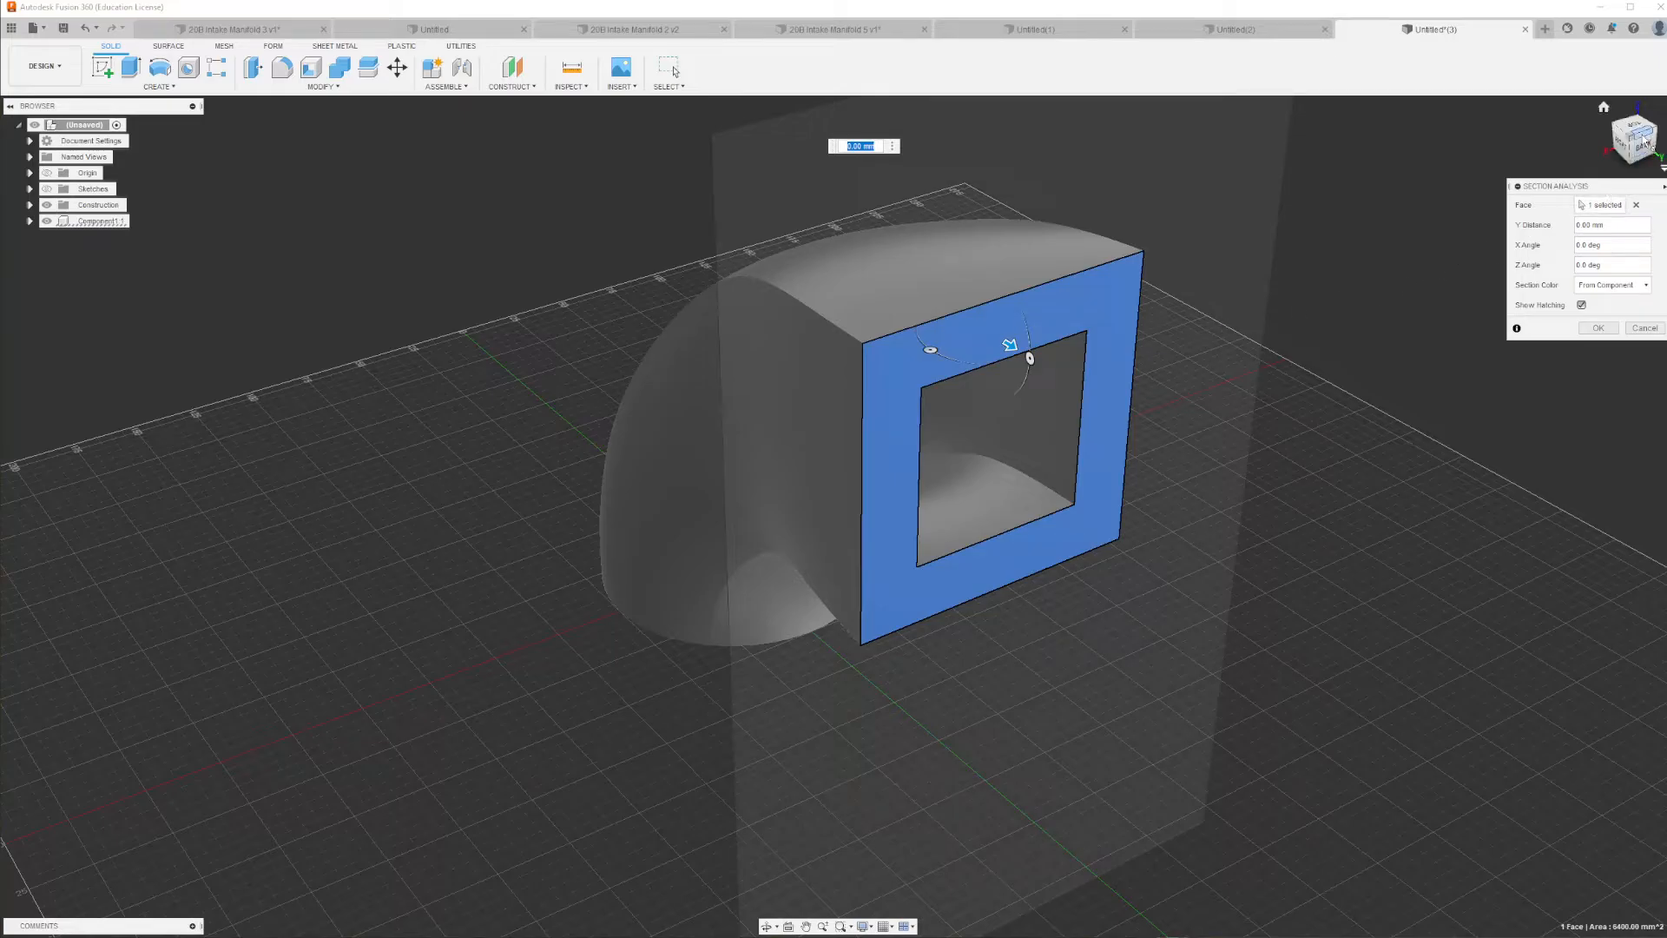
pyautogui.moveTo(1643, 141); pyautogui.dragTo(1666, 146)
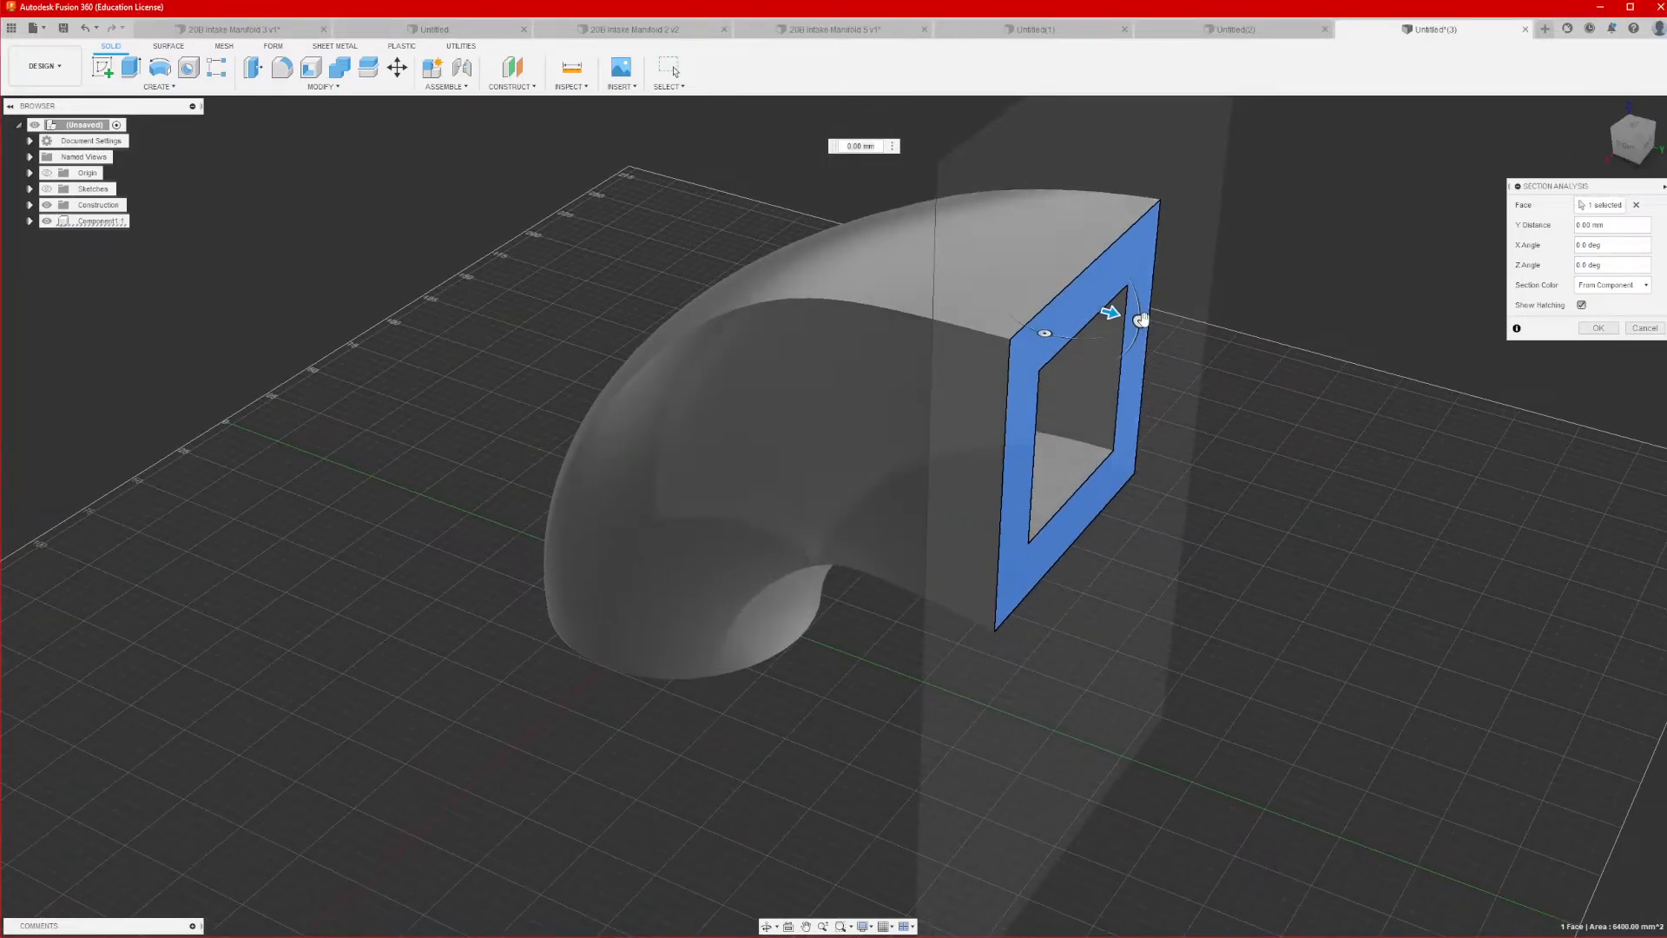
pyautogui.moveTo(1141, 319)
pyautogui.mouseDown()
pyautogui.moveTo(1137, 306)
pyautogui.moveTo(899, 303)
pyautogui.moveTo(847, 335)
pyautogui.moveTo(870, 288)
pyautogui.moveTo(712, 333)
pyautogui.moveTo(718, 315)
pyautogui.moveTo(689, 327)
pyautogui.moveTo(632, 436)
pyautogui.moveTo(630, 532)
pyautogui.moveTo(839, 326)
pyautogui.moveTo(995, 312)
pyautogui.mouseUp()
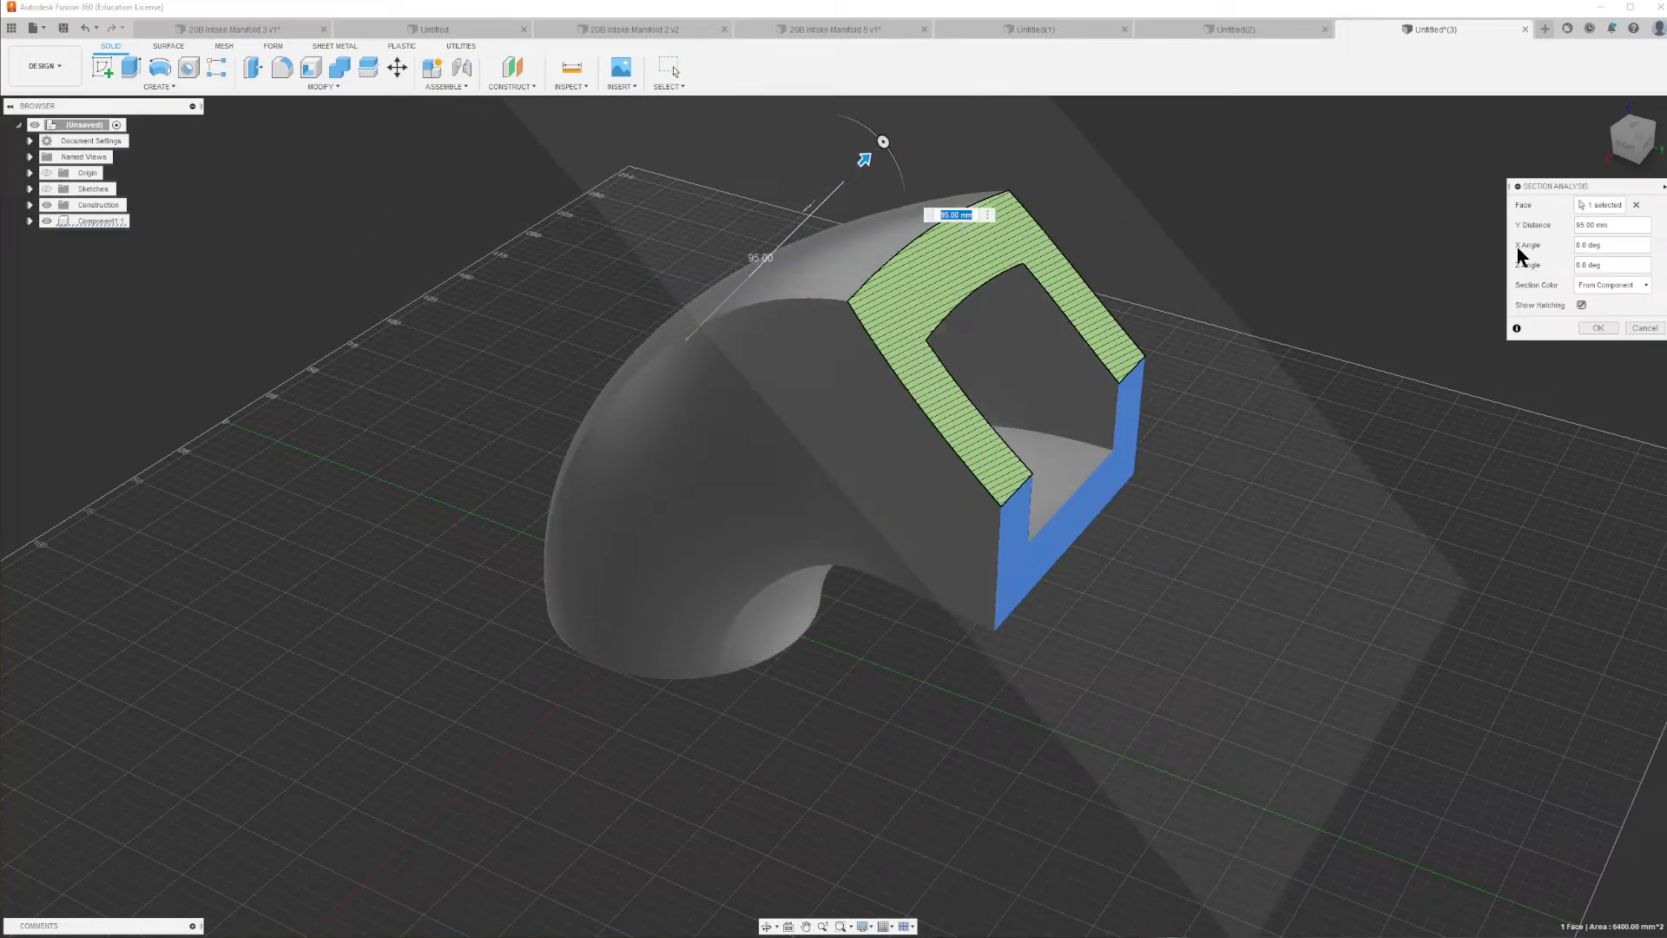
pyautogui.click(1653, 331)
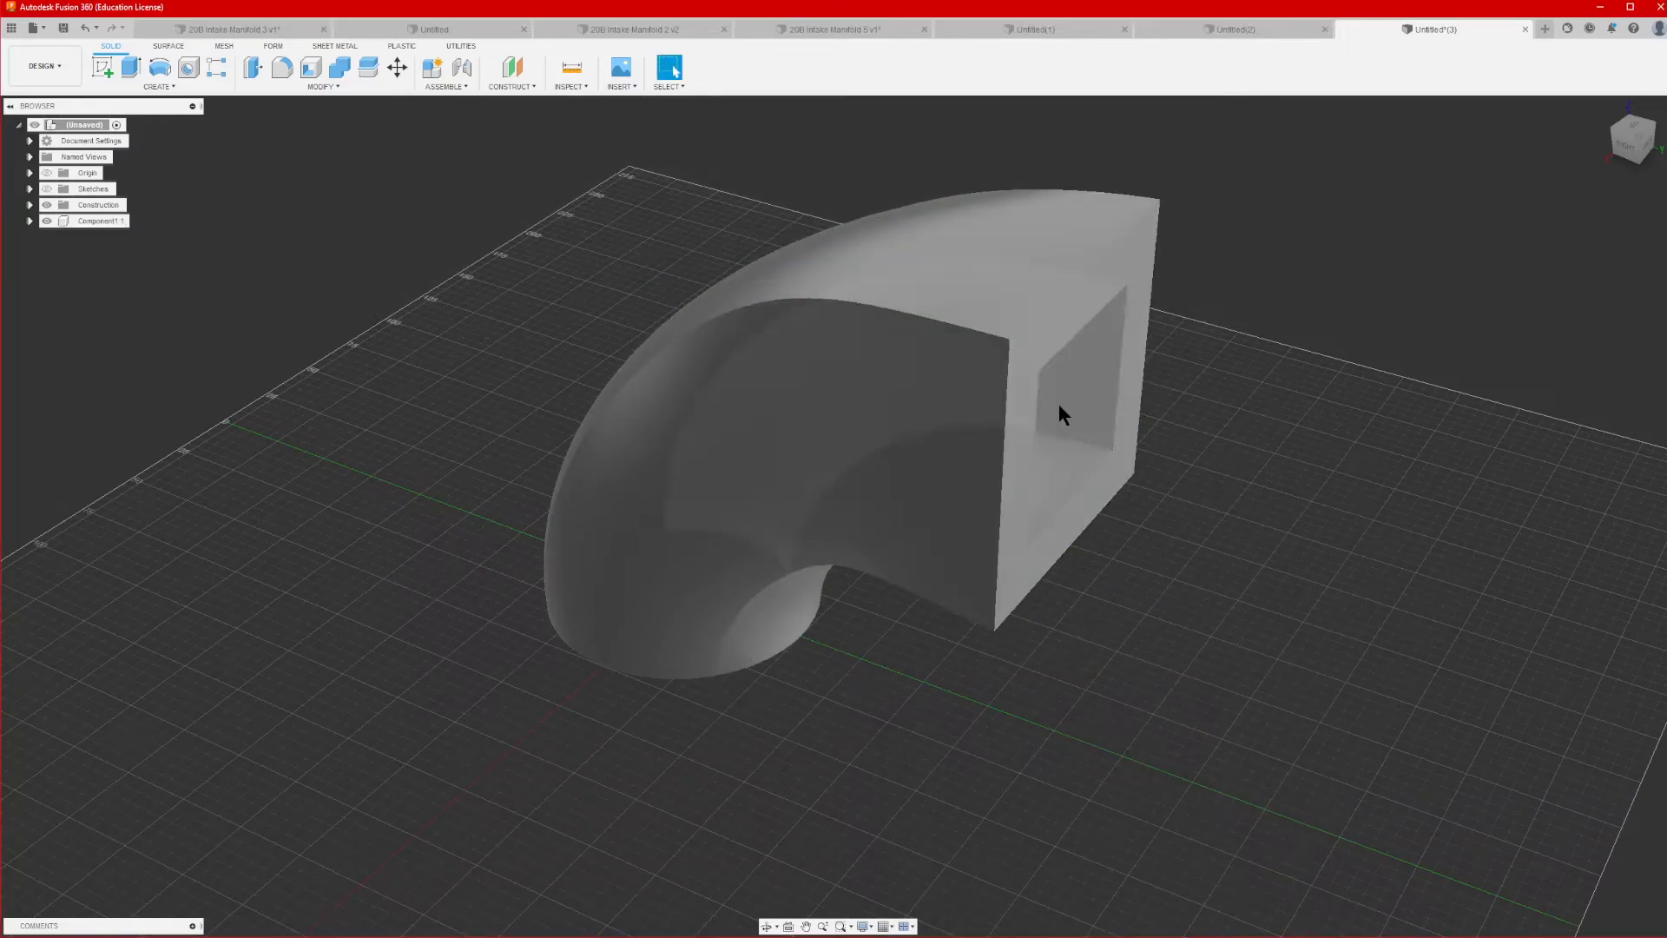
# Examine the inner faces of the passage by selecting them through the square opening, and clear the selection
pyautogui.moveTo(1638, 117)
pyautogui.mouseDown()
pyautogui.moveTo(1590, 121)
pyautogui.moveTo(1608, 134)
pyautogui.mouseUp()
pyautogui.scroll(4, 982, 464)
pyautogui.scroll(2, 1023, 493)
pyautogui.click(1038, 437)
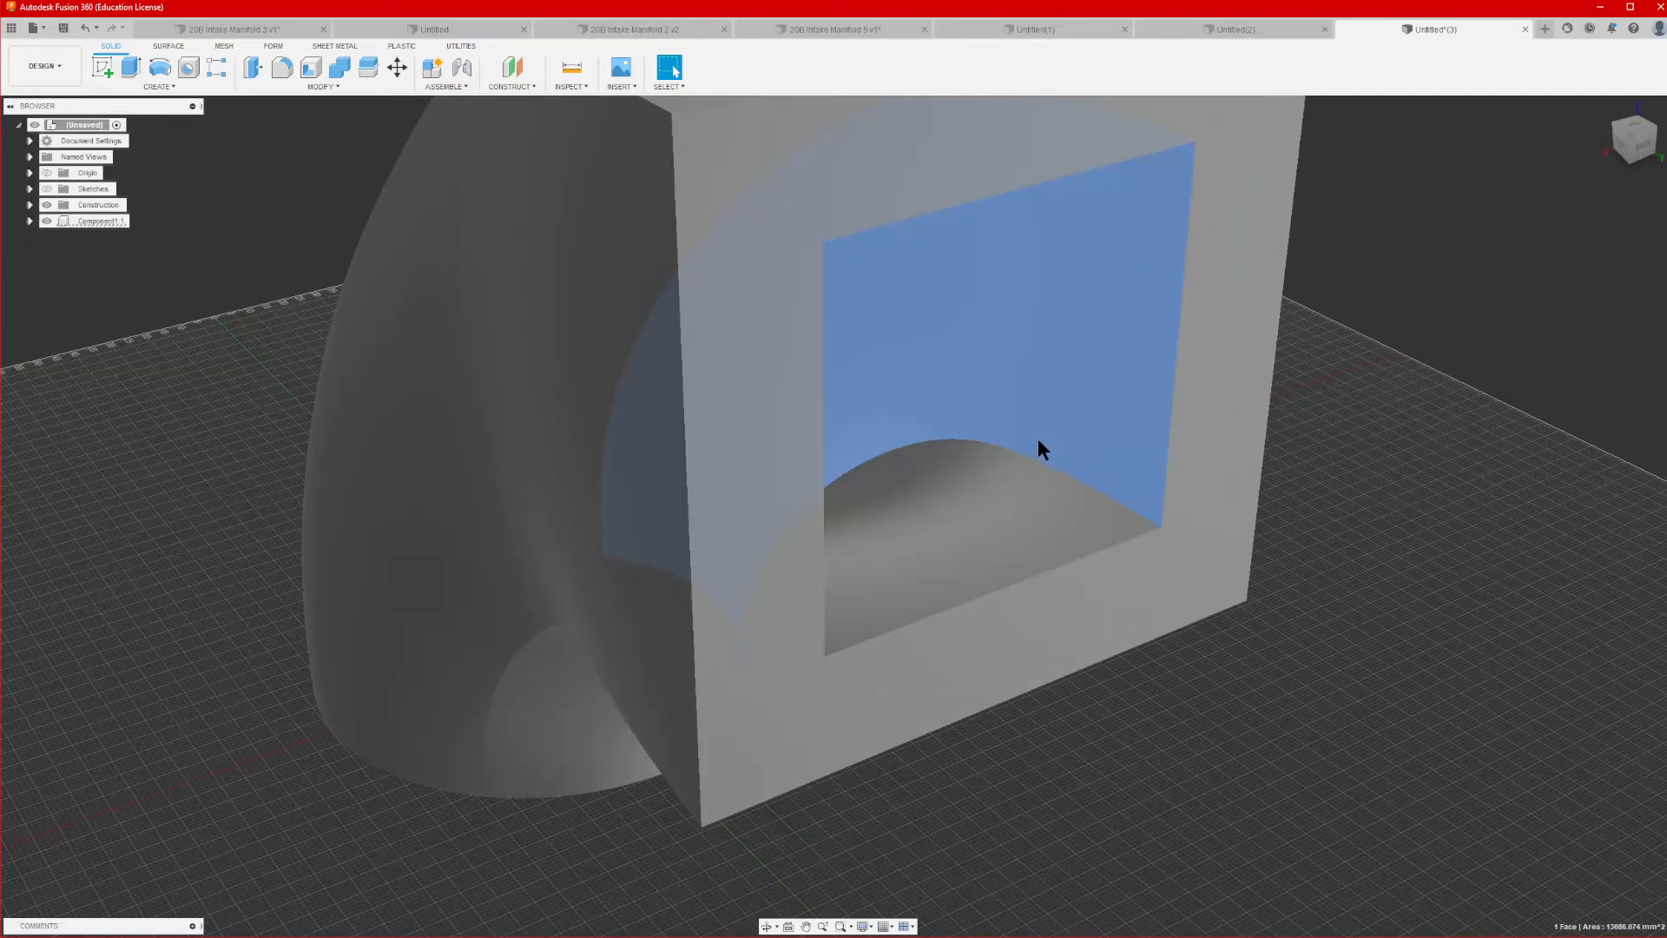
pyautogui.click(1024, 512)
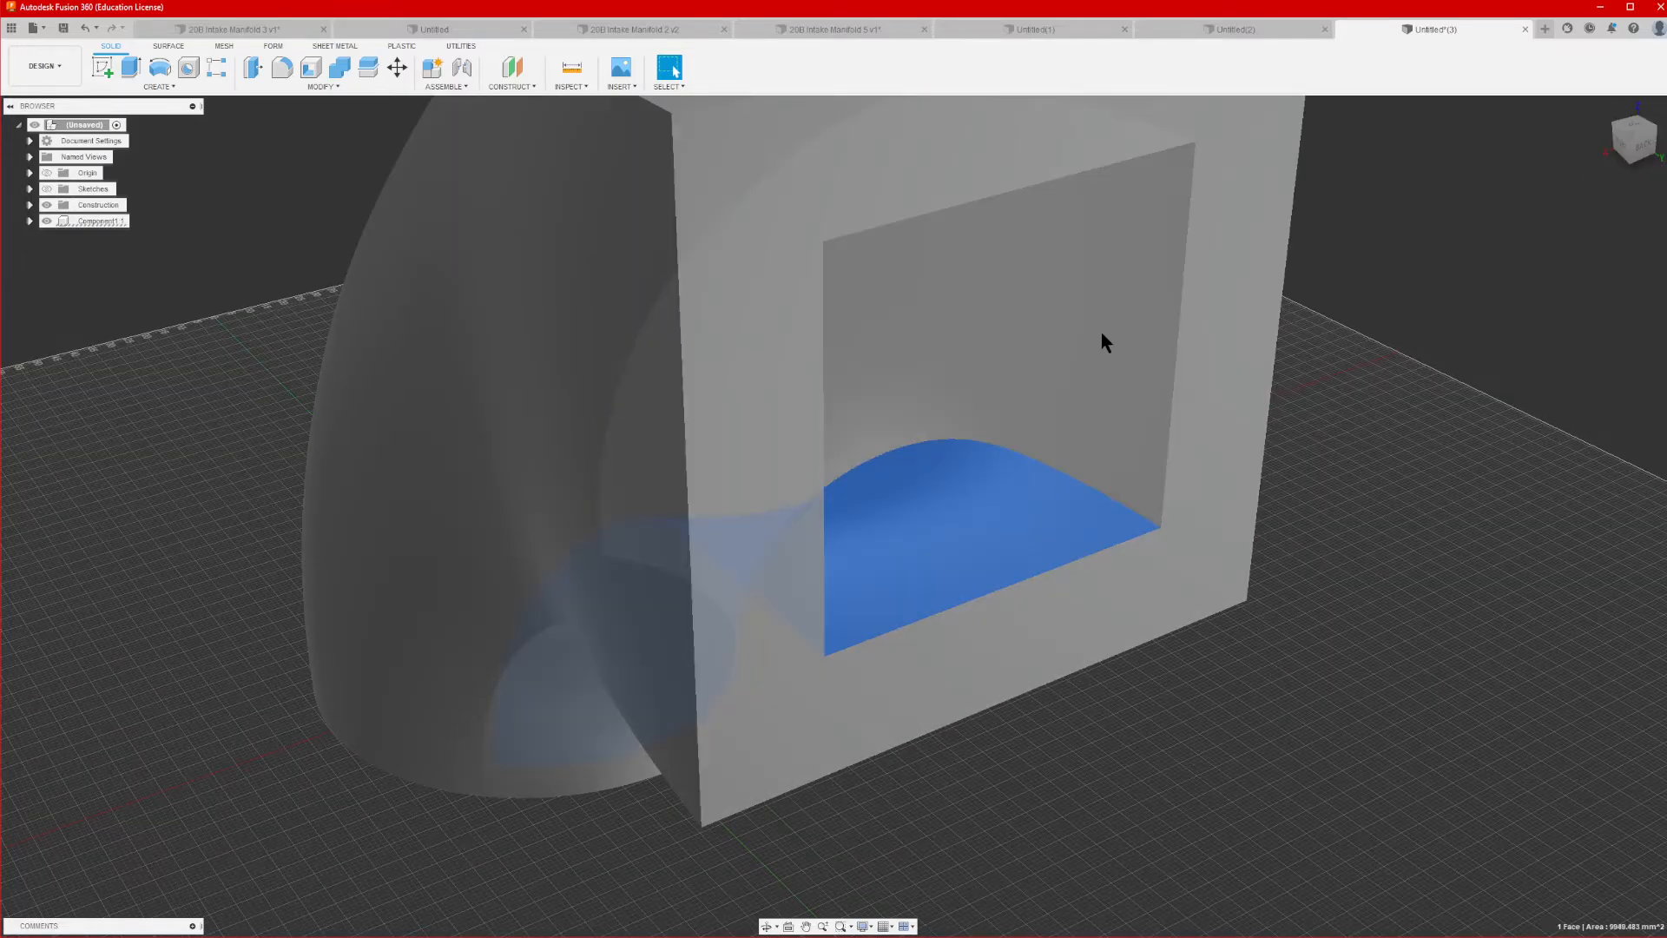
pyautogui.keyDown('shift'); pyautogui.click(1162, 309); pyautogui.keyUp('shift')
pyautogui.moveTo(1630, 139); pyautogui.dragTo(1573, 148)
pyautogui.keyDown('ctrl'); pyautogui.click(699, 207); pyautogui.keyUp('ctrl')
pyautogui.keyDown('ctrl'); pyautogui.click(657, 235); pyautogui.keyUp('ctrl')
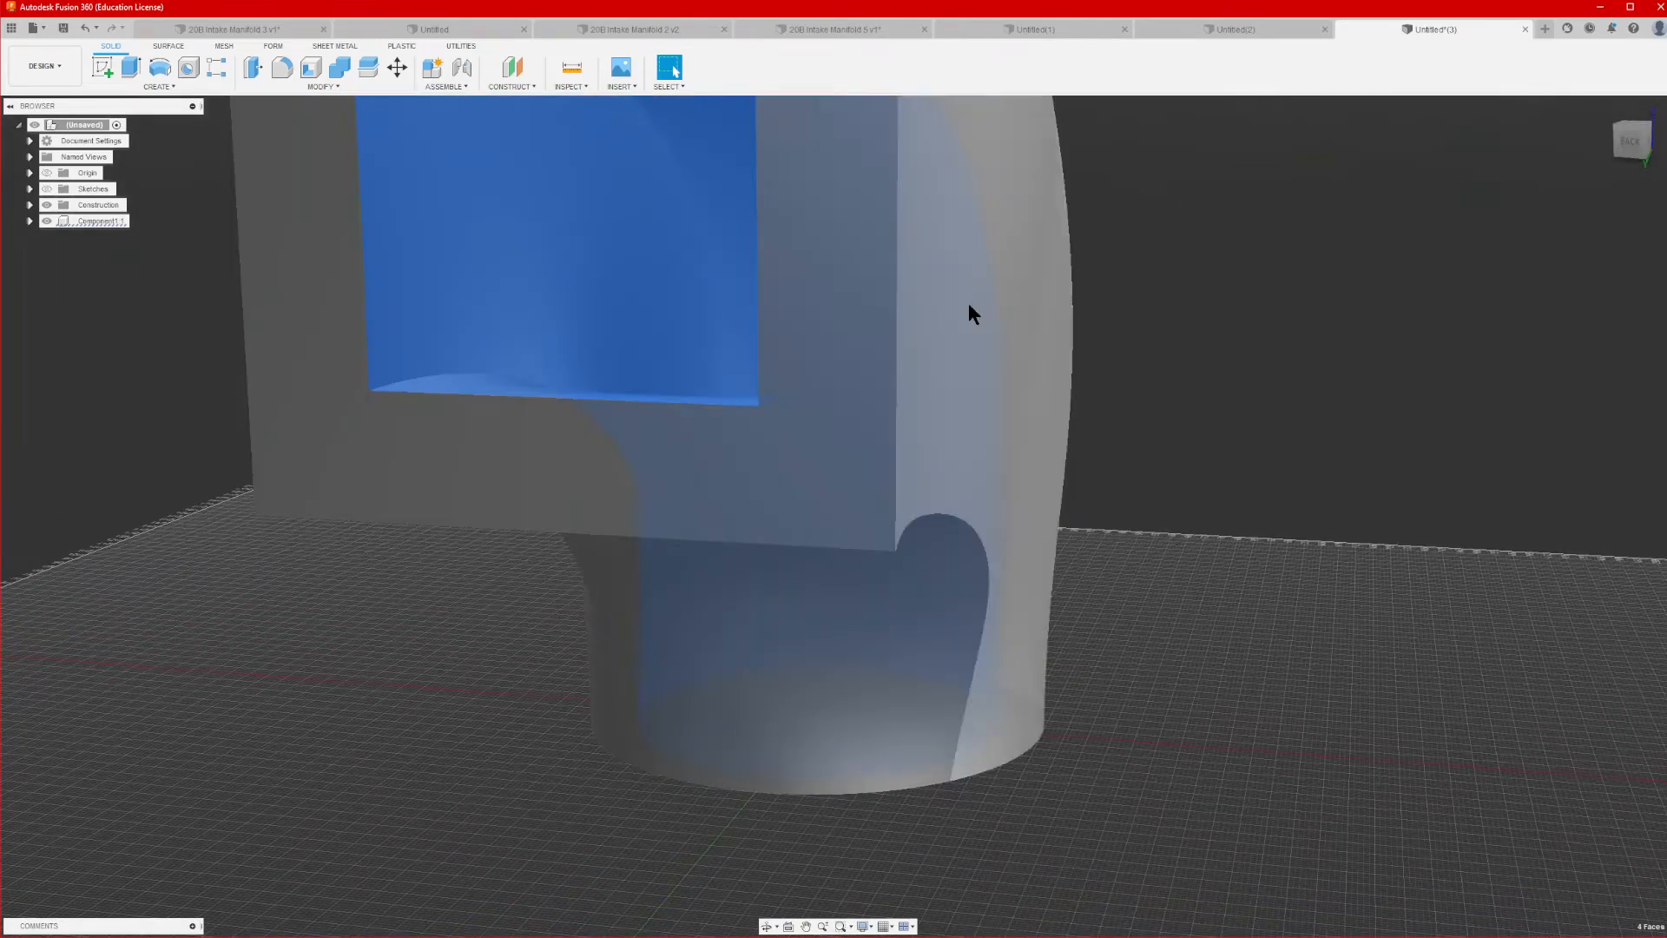
pyautogui.scroll(-2, 1112, 448)
pyautogui.scroll(1, 1111, 448)
pyautogui.keyDown('shift'); pyautogui.moveTo(837, 513); pyautogui.dragTo(837, 503, button='middle'); pyautogui.keyUp('shift')
pyautogui.click(1333, 398)
pyautogui.scroll(-3, 1243, 435)
pyautogui.scroll(3, 1216, 295)
pyautogui.scroll(-3, 1237, 434)
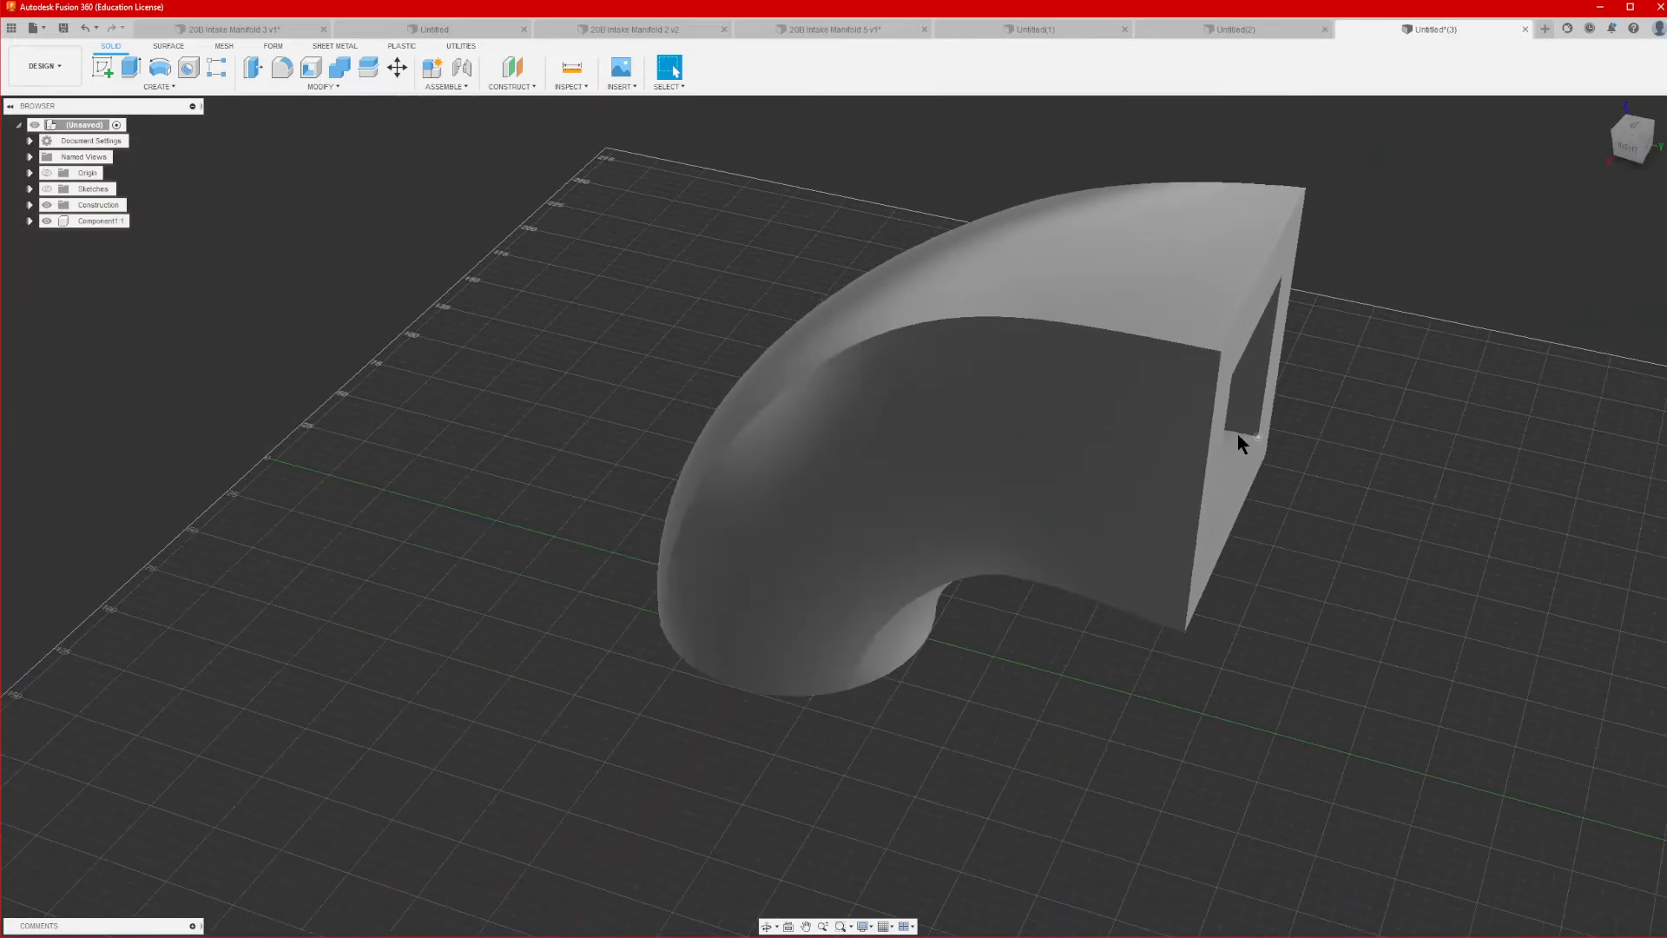
# Make the hollow transition component semi-transparent by reducing its opacity
pyautogui.scroll(1, 1063, 373)
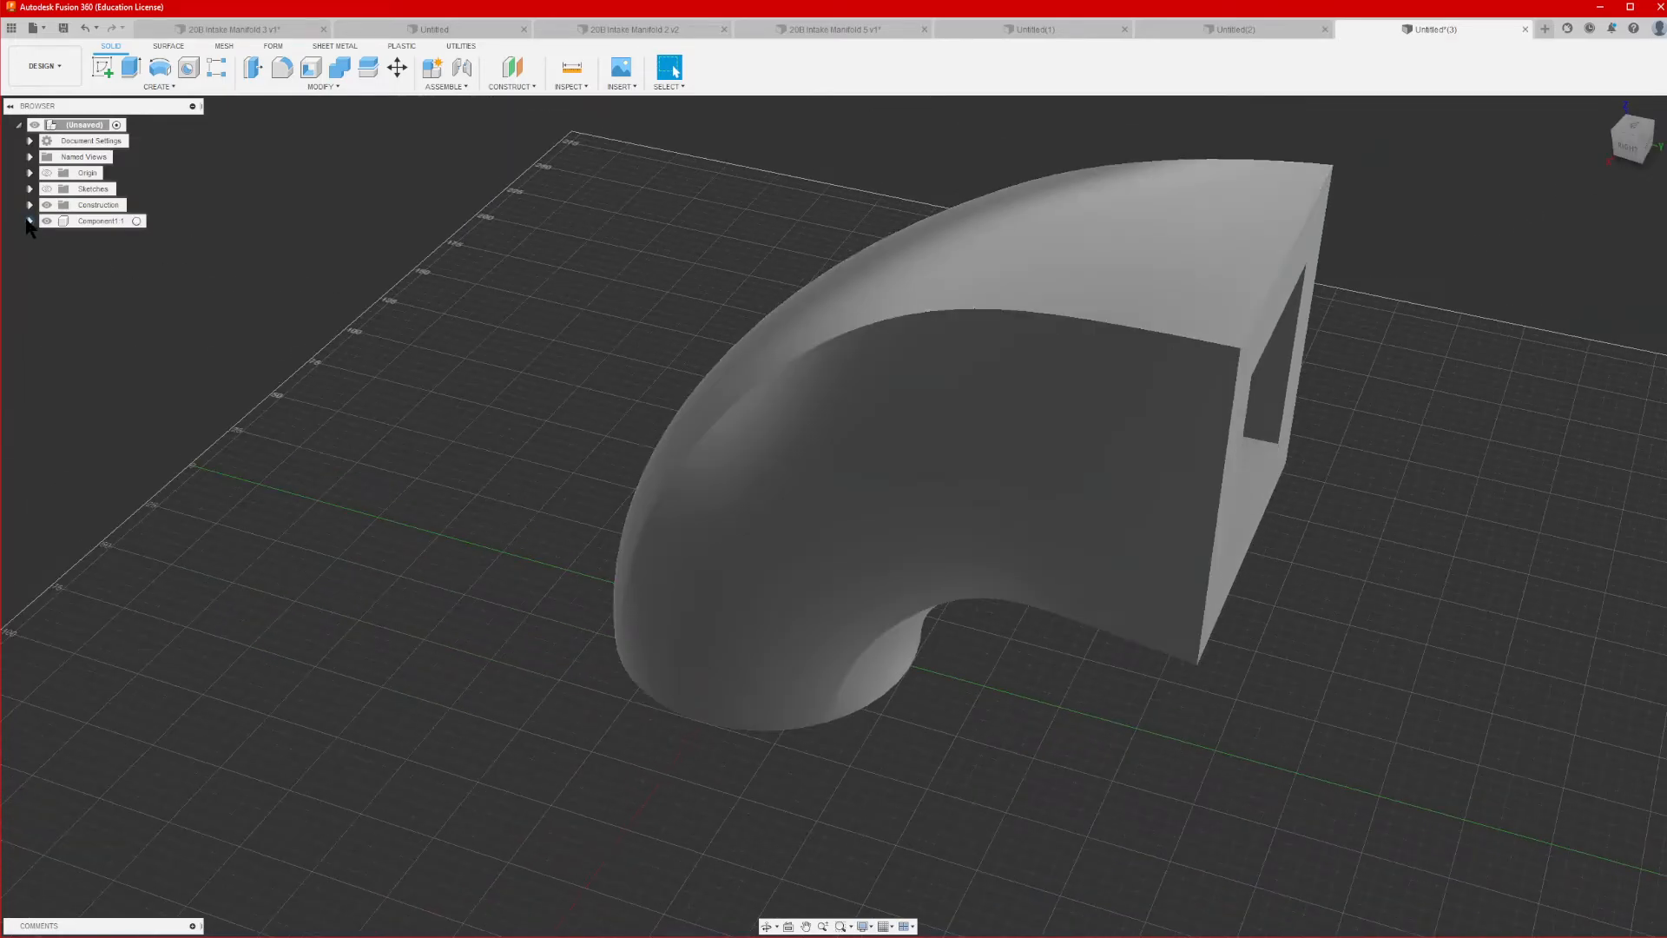
pyautogui.rightClick(97, 223)
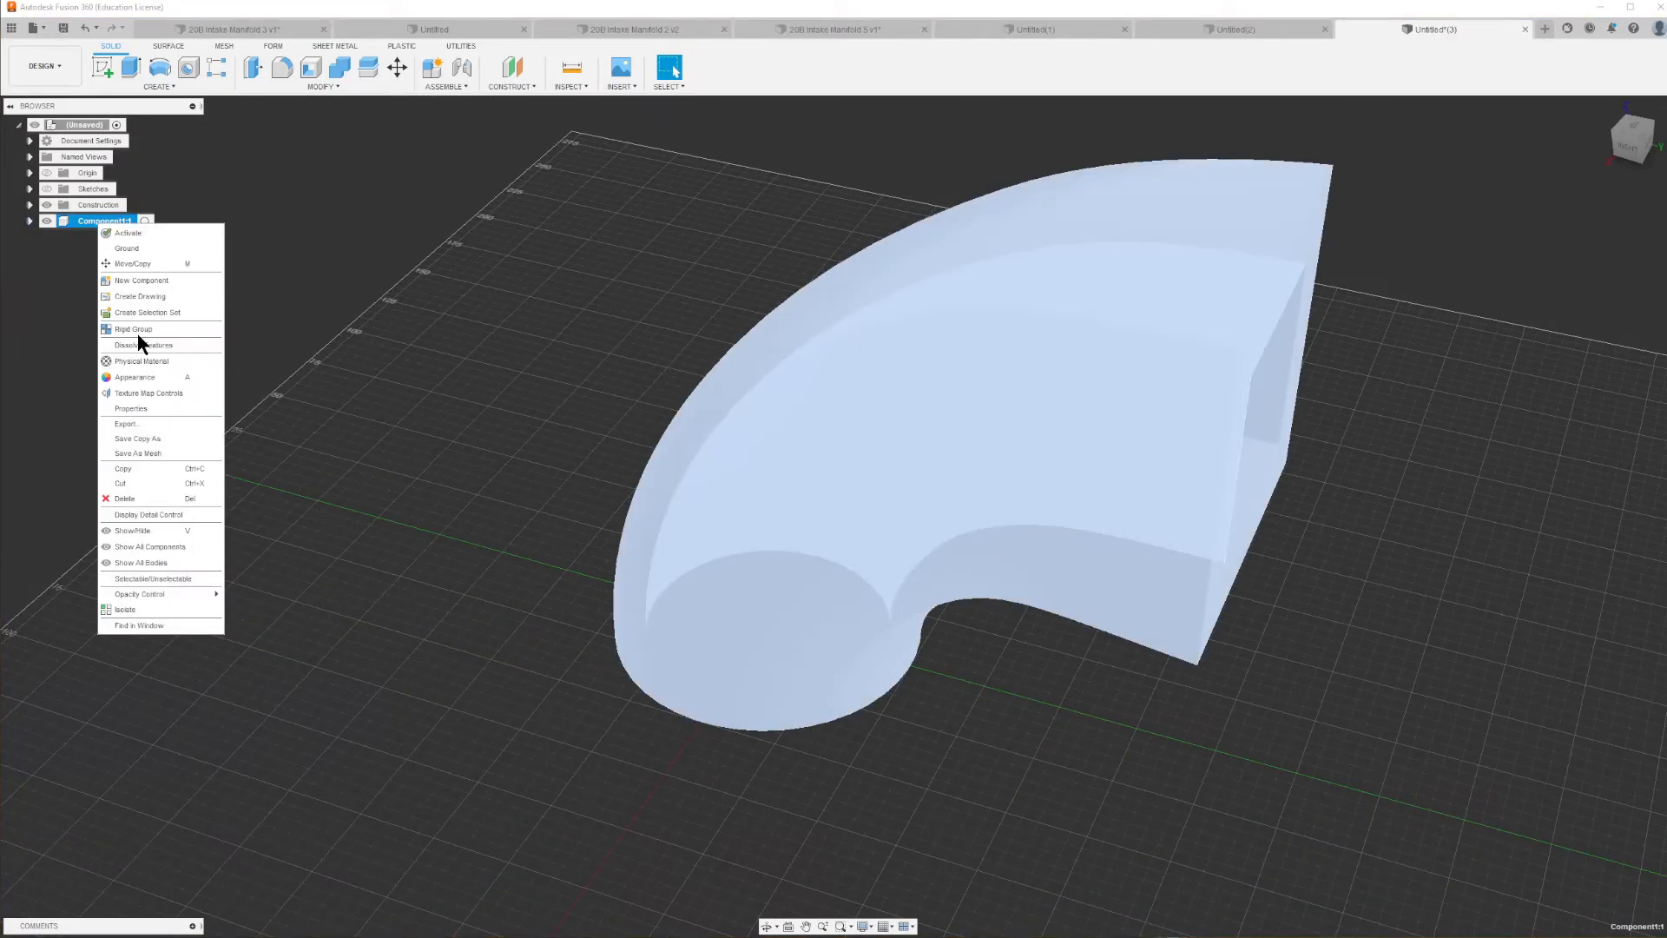
pyautogui.moveTo(196, 592)
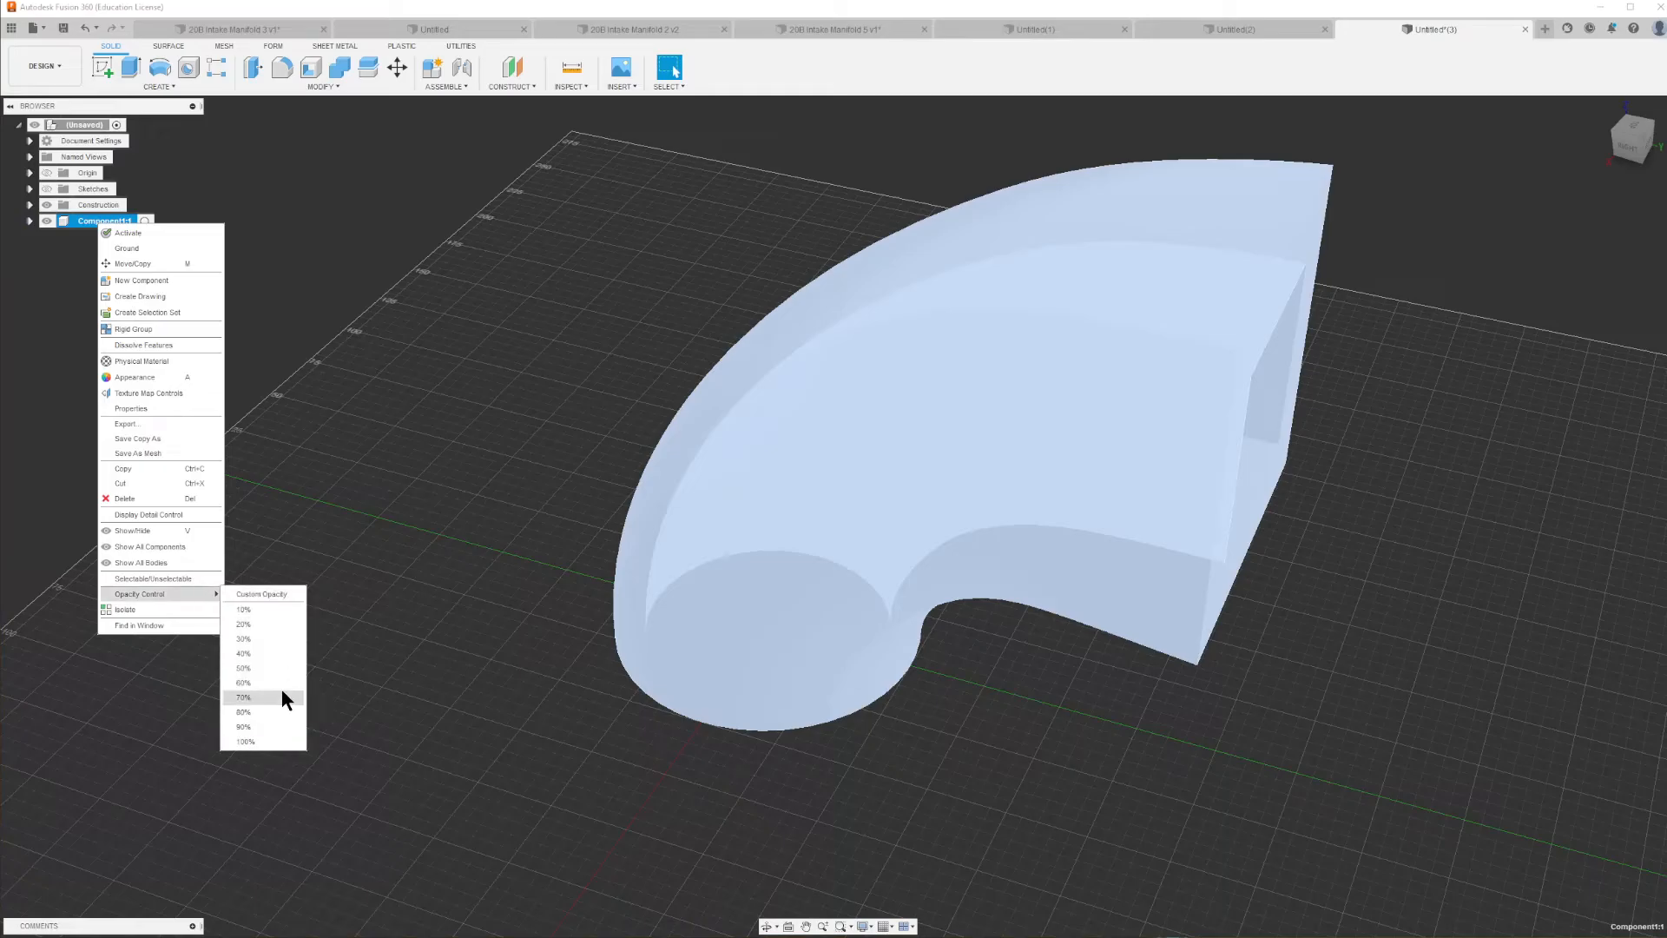
pyautogui.click(274, 661)
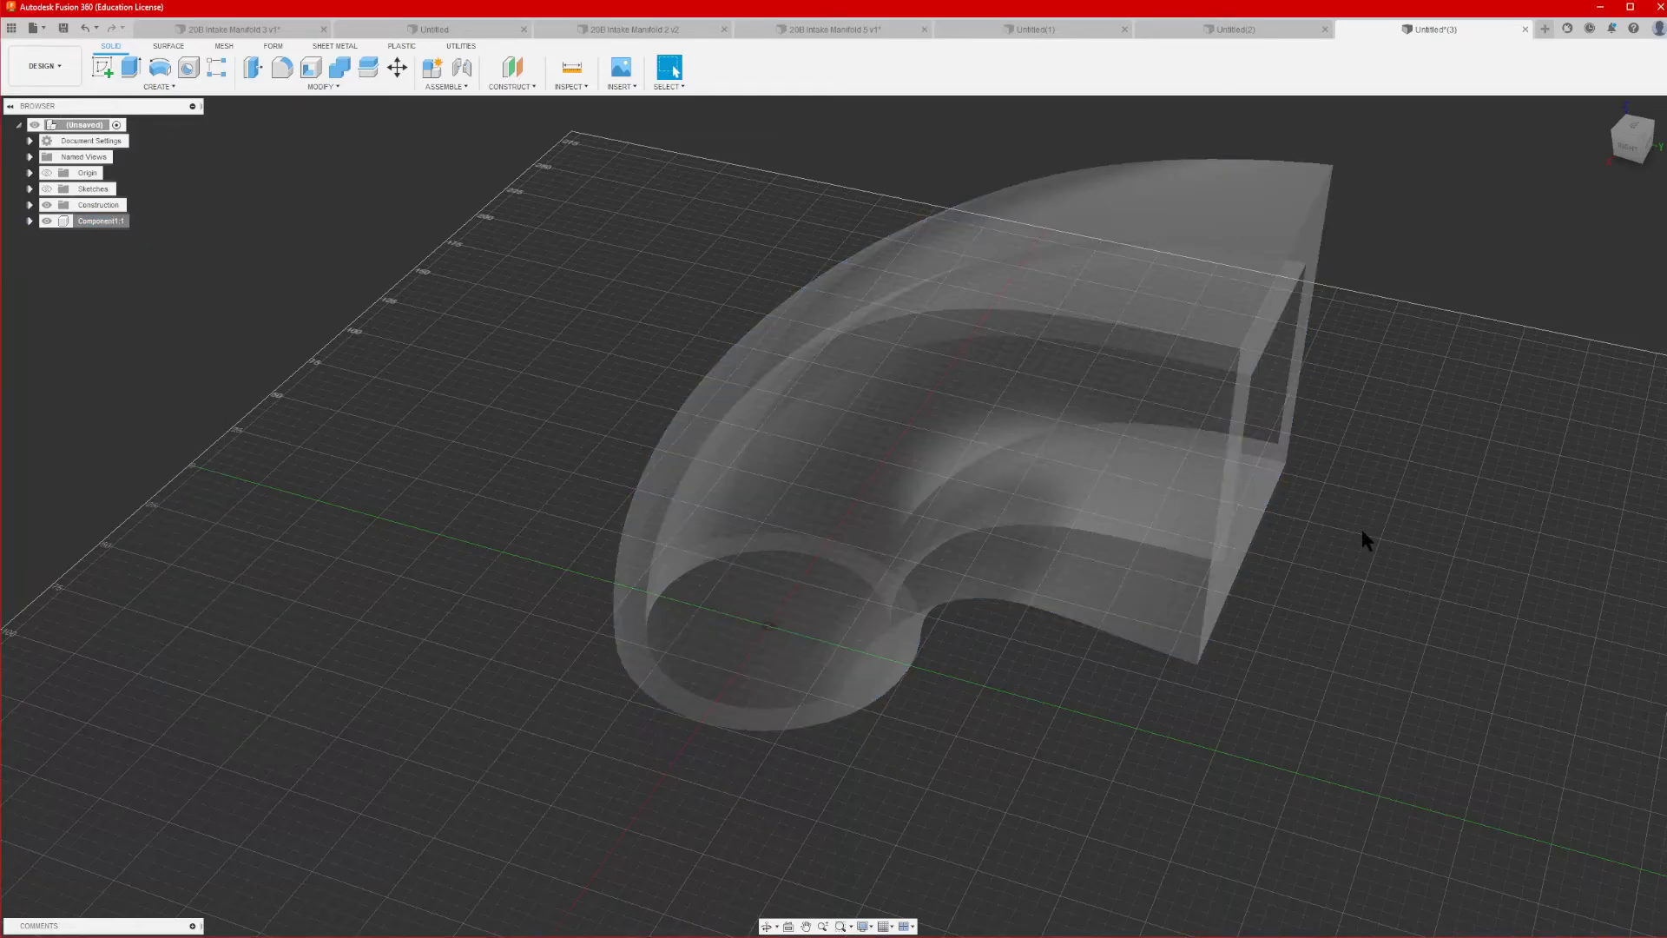